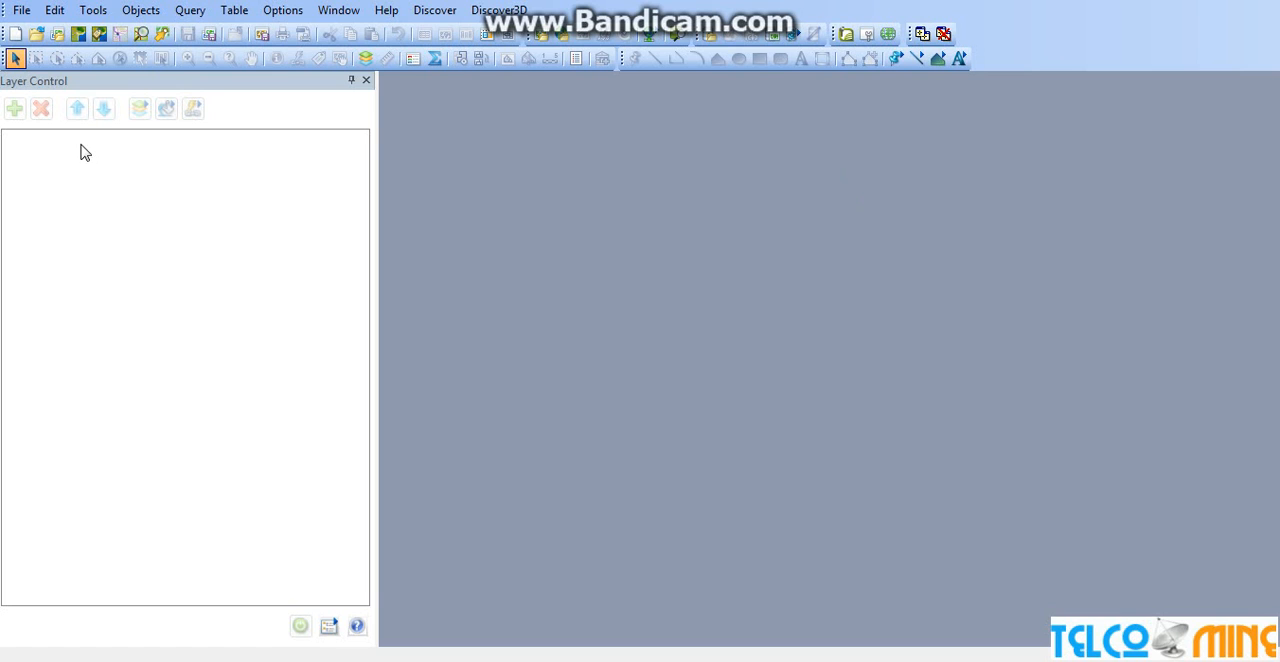
# Open the Australia table from the Australia folder within MIP, Discover Training on the DATA (D:) drive
pyautogui.click(22, 11)
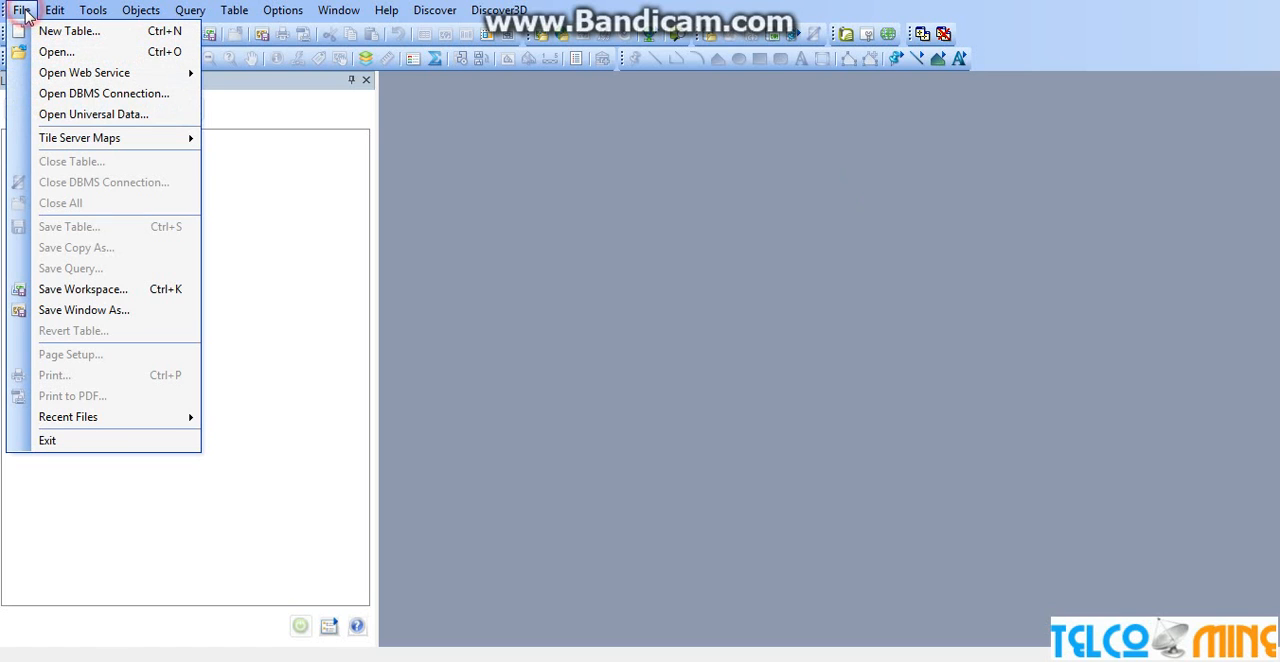
pyautogui.click(112, 52)
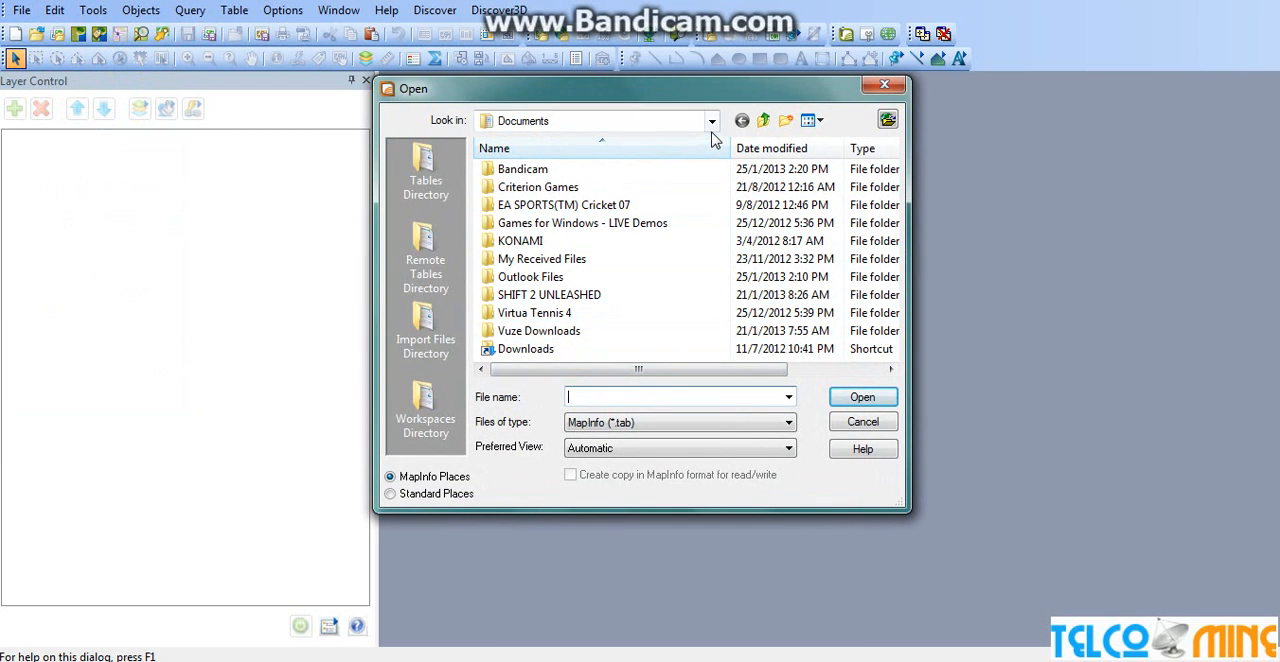
pyautogui.click(712, 121)
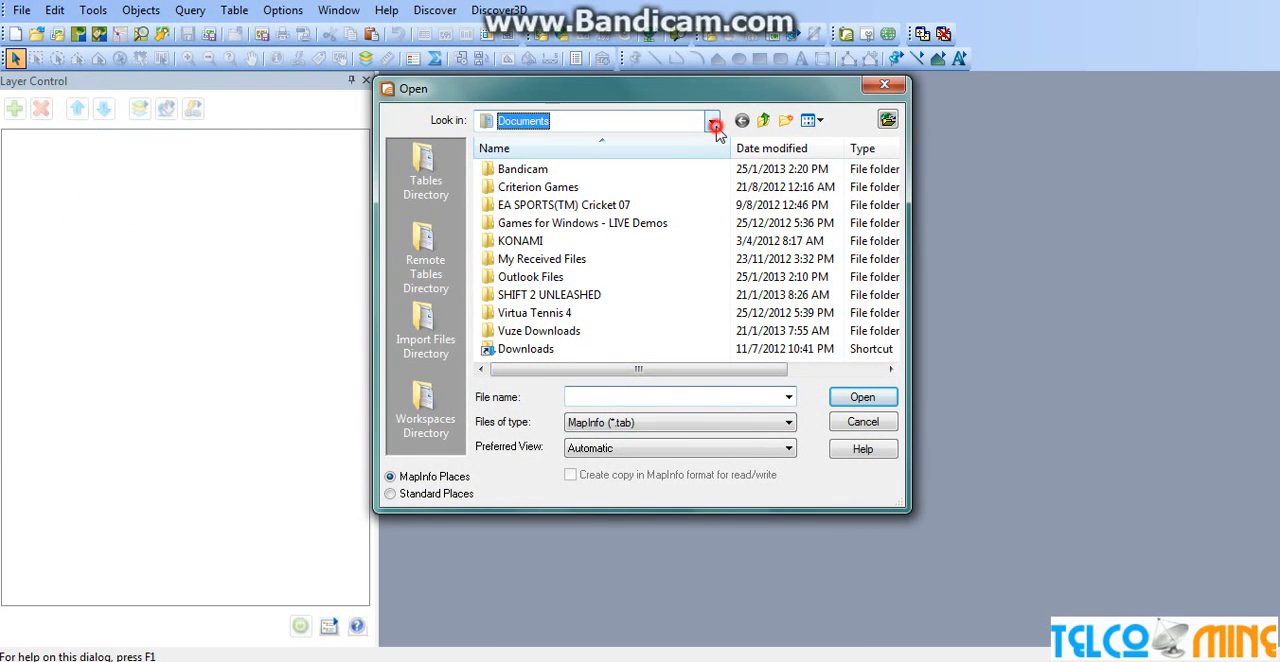
pyautogui.click(530, 277)
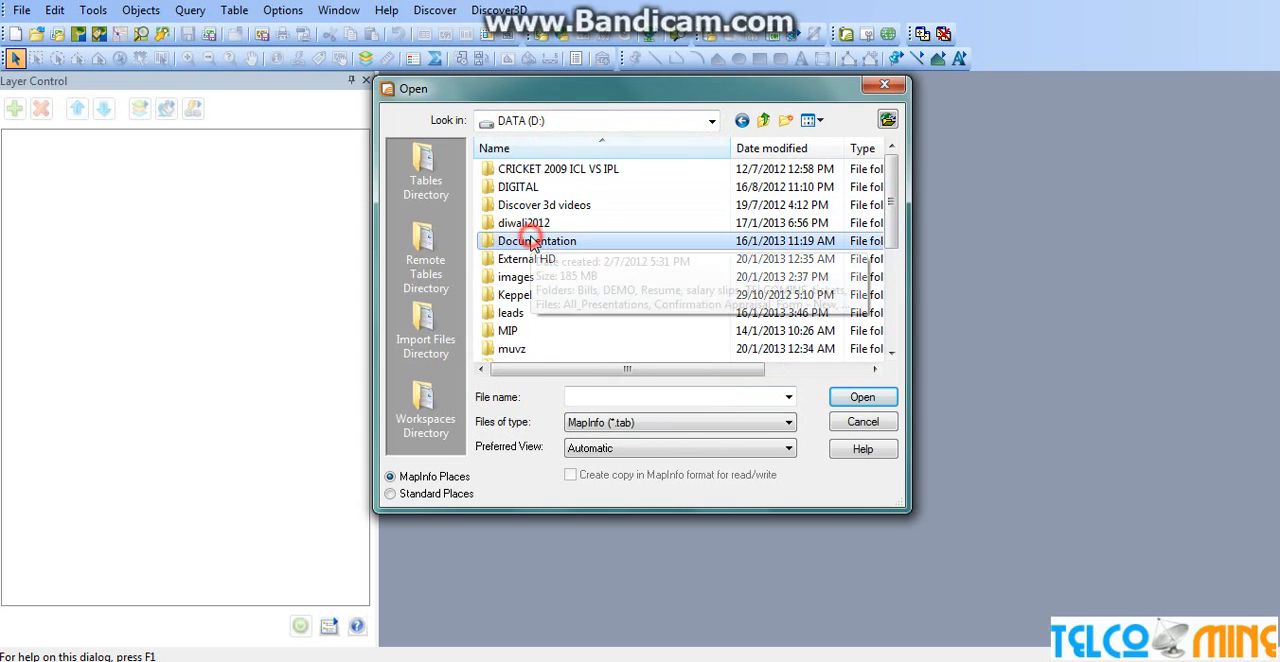
pyautogui.doubleClick(509, 331)
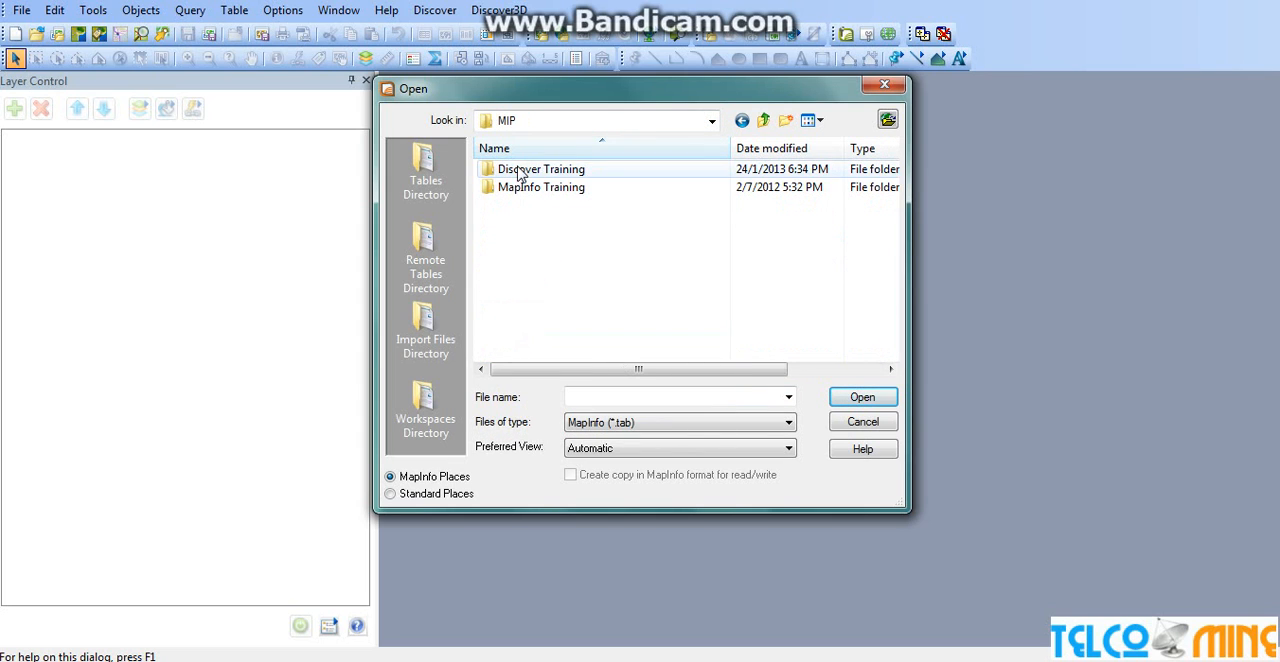
pyautogui.doubleClick(520, 170)
pyautogui.doubleClick(518, 170)
pyautogui.doubleClick(518, 170)
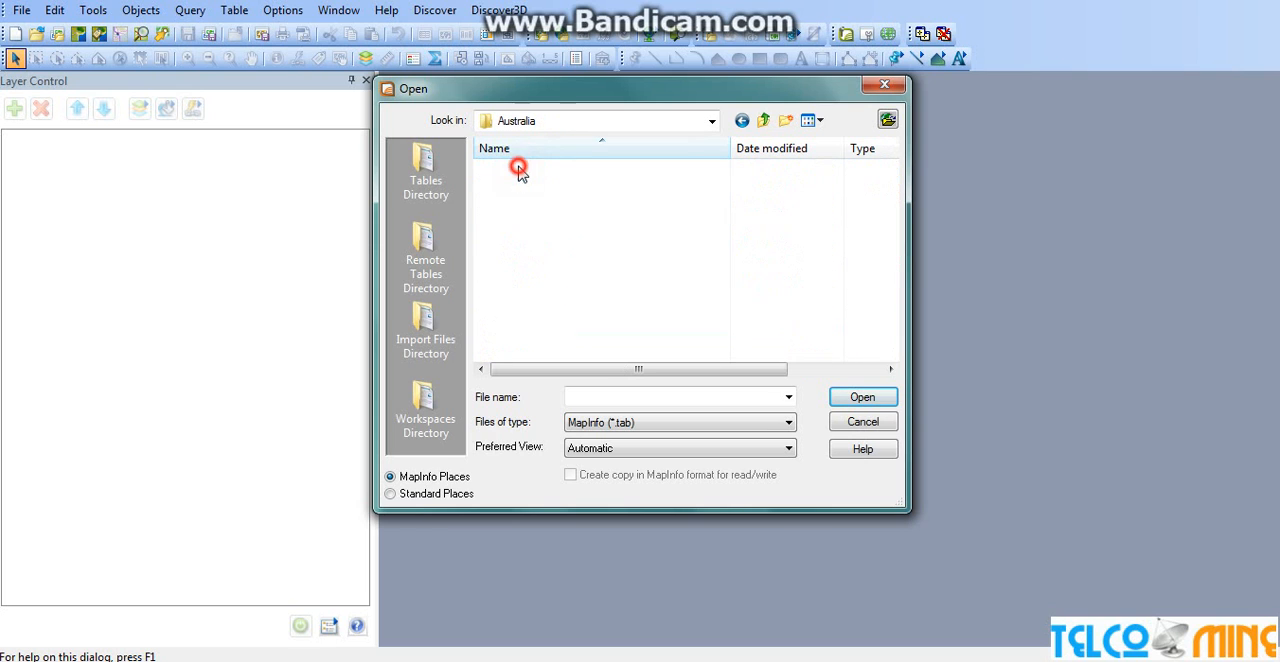
pyautogui.click(521, 279)
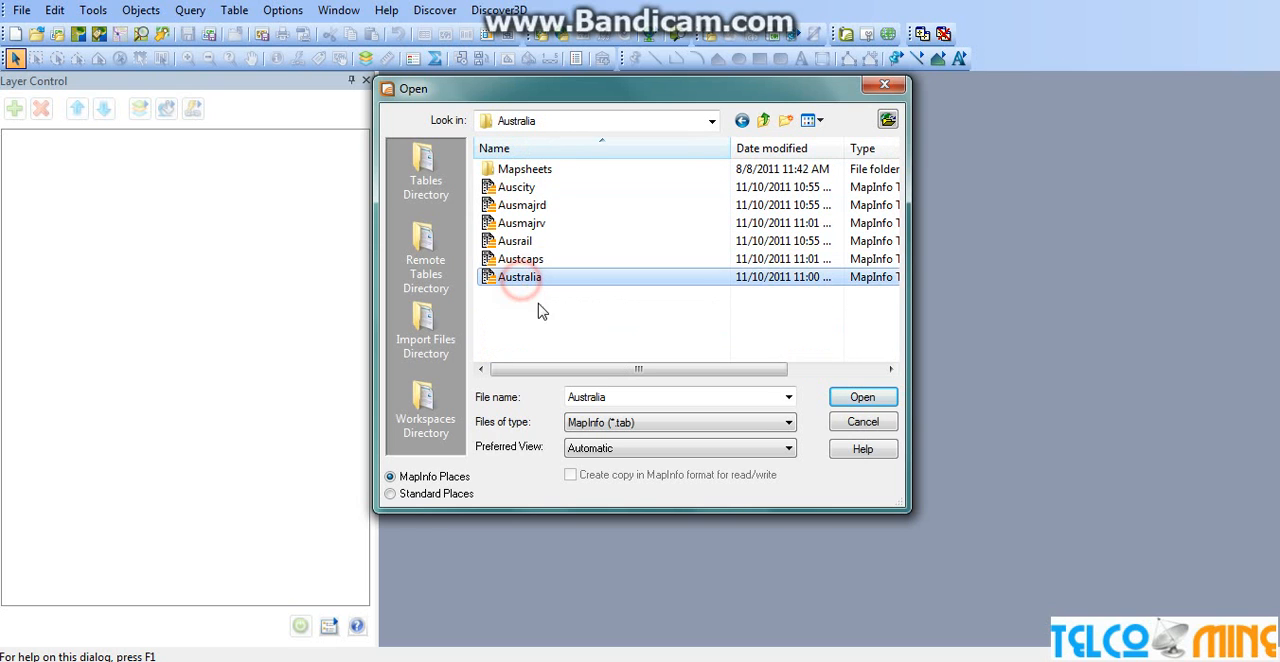
pyautogui.click(866, 397)
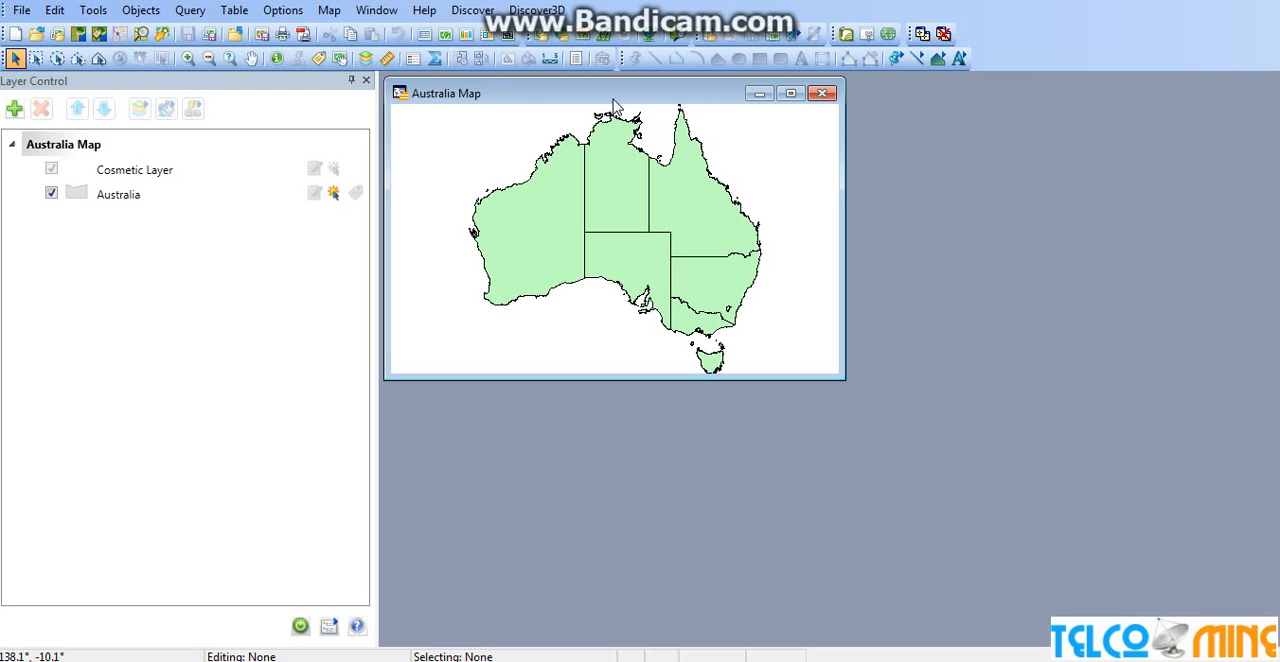
# Enlarge the Australia Map window and maximize it to fill the workspace
pyautogui.moveTo(521, 99); pyautogui.dragTo(645, 137)
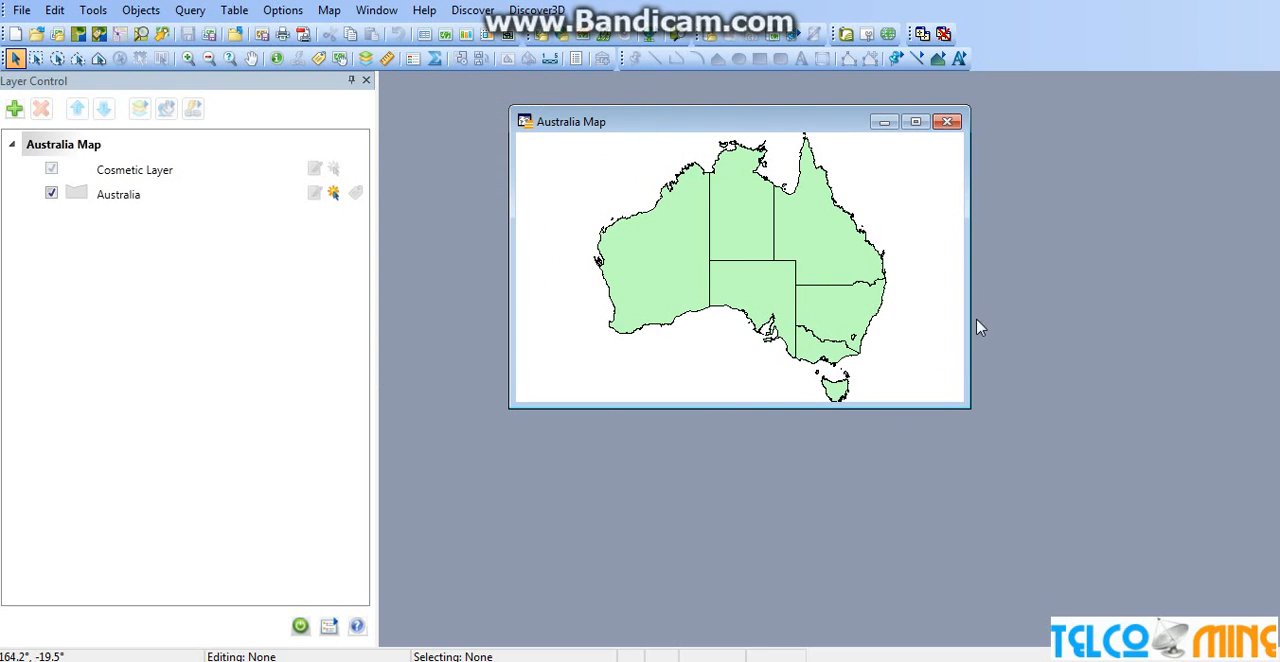
pyautogui.moveTo(969, 405); pyautogui.dragTo(1238, 526)
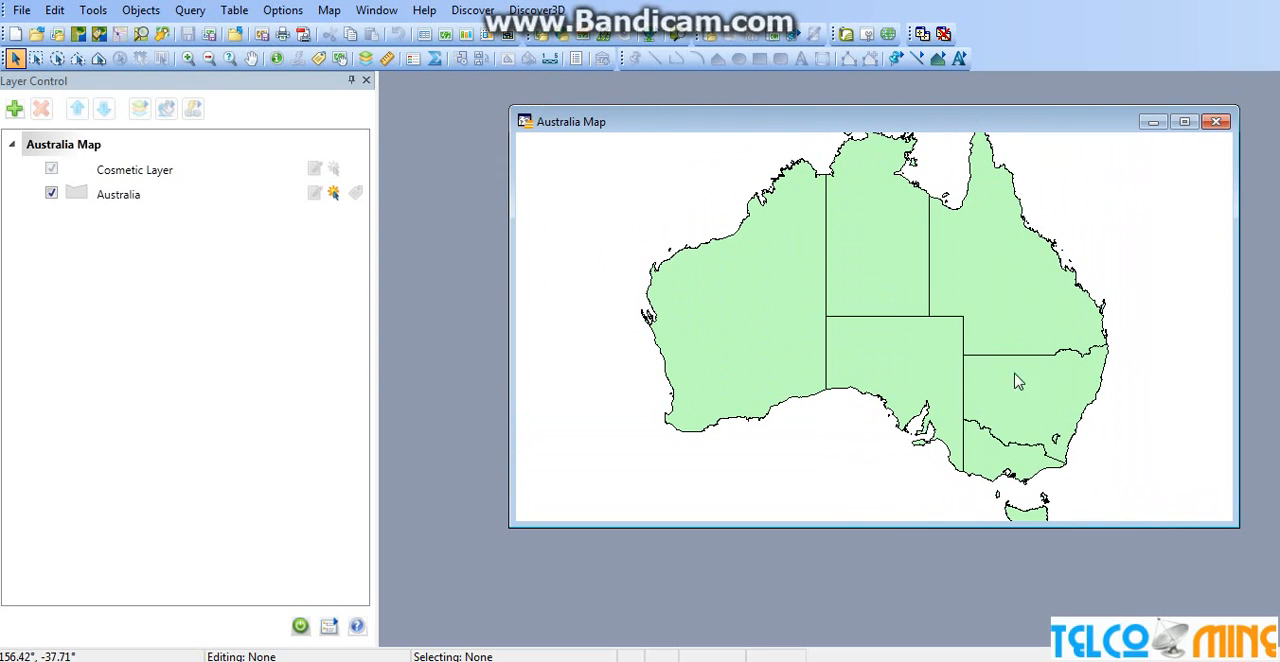
pyautogui.doubleClick(903, 121)
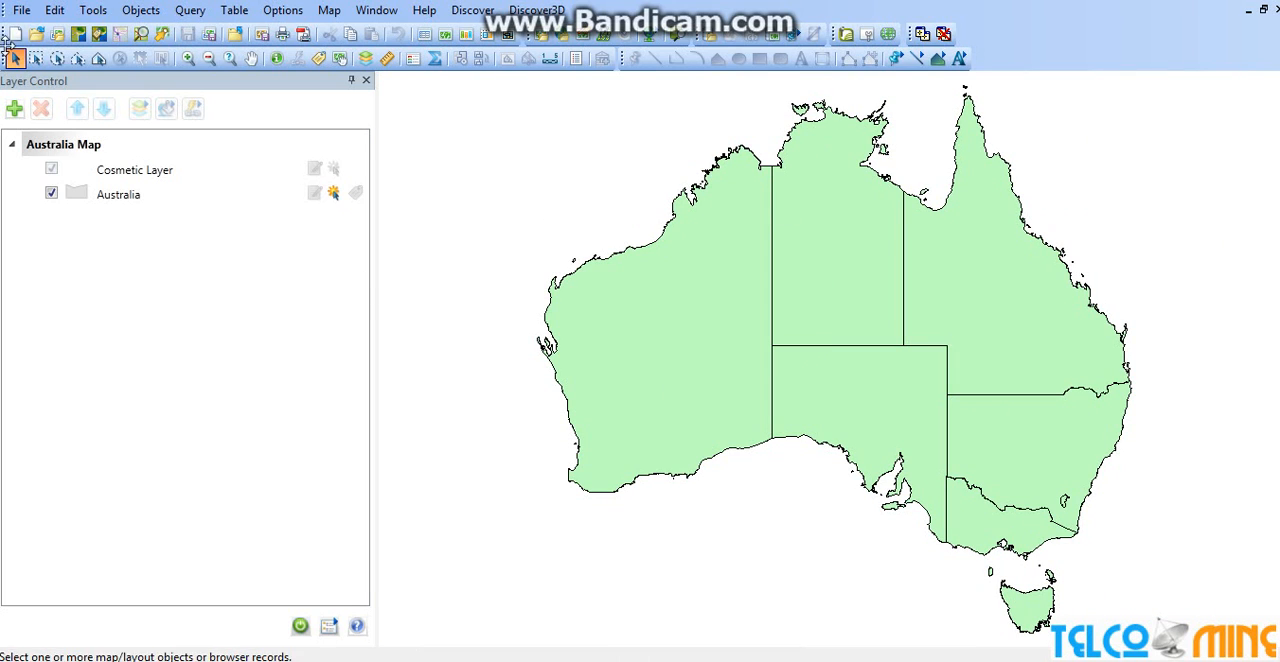
# Add the Austcaps and Ausrail tables from the Australia folder to the map
pyautogui.click(18, 12)
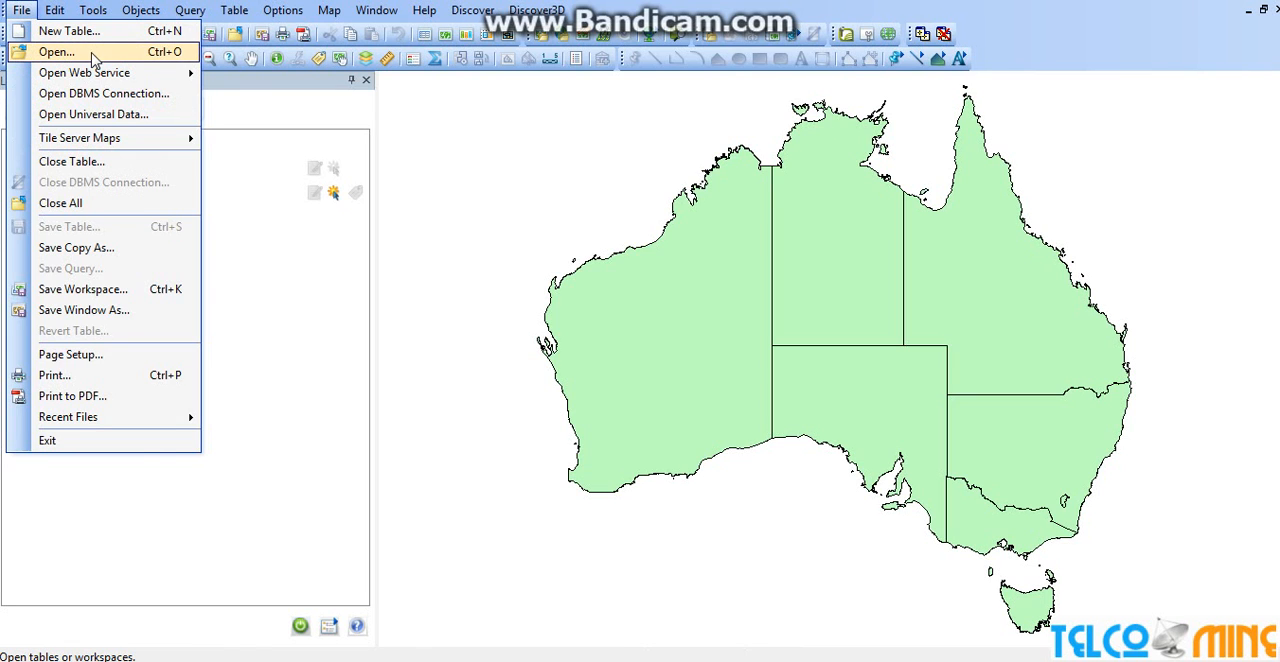
pyautogui.click(56, 52)
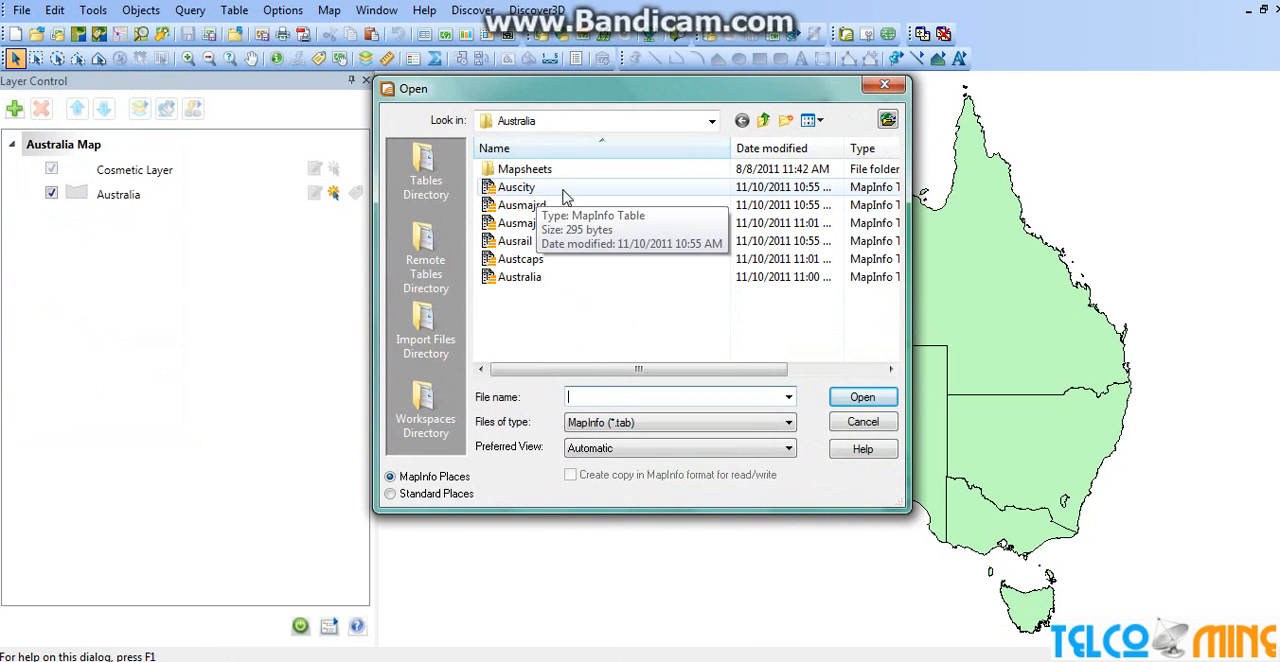
pyautogui.click(550, 259)
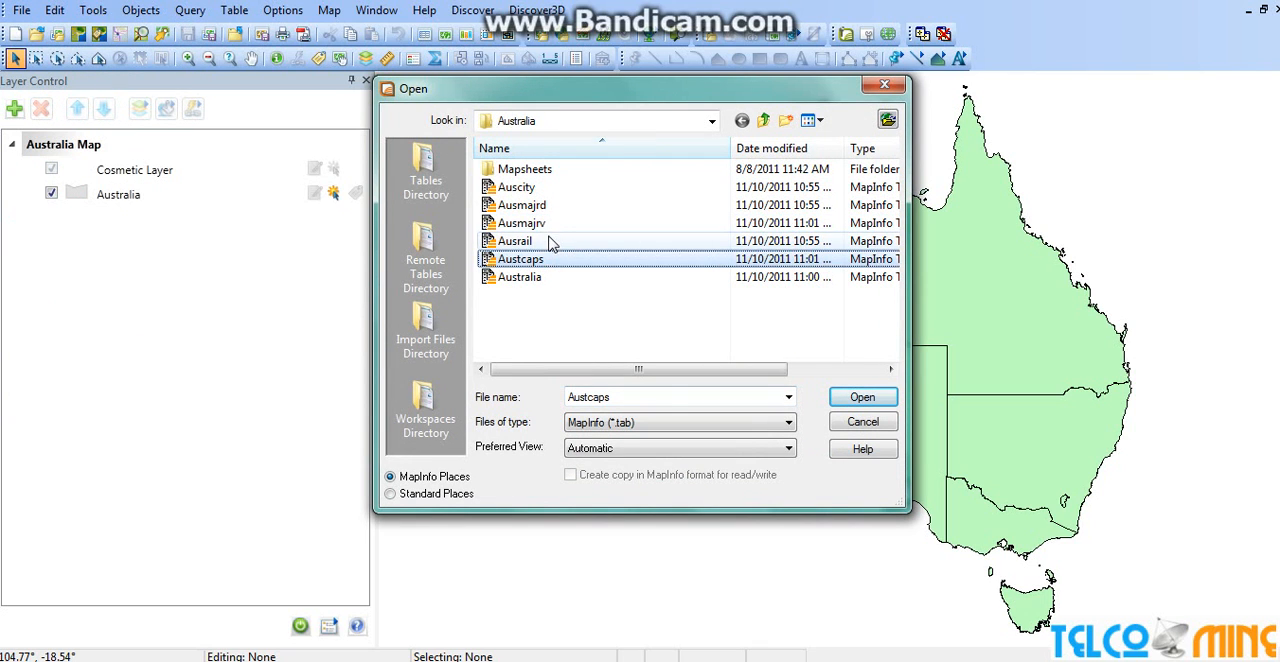
pyautogui.keyDown('ctrl'); pyautogui.click(550, 243); pyautogui.keyUp('ctrl')
pyautogui.click(860, 398)
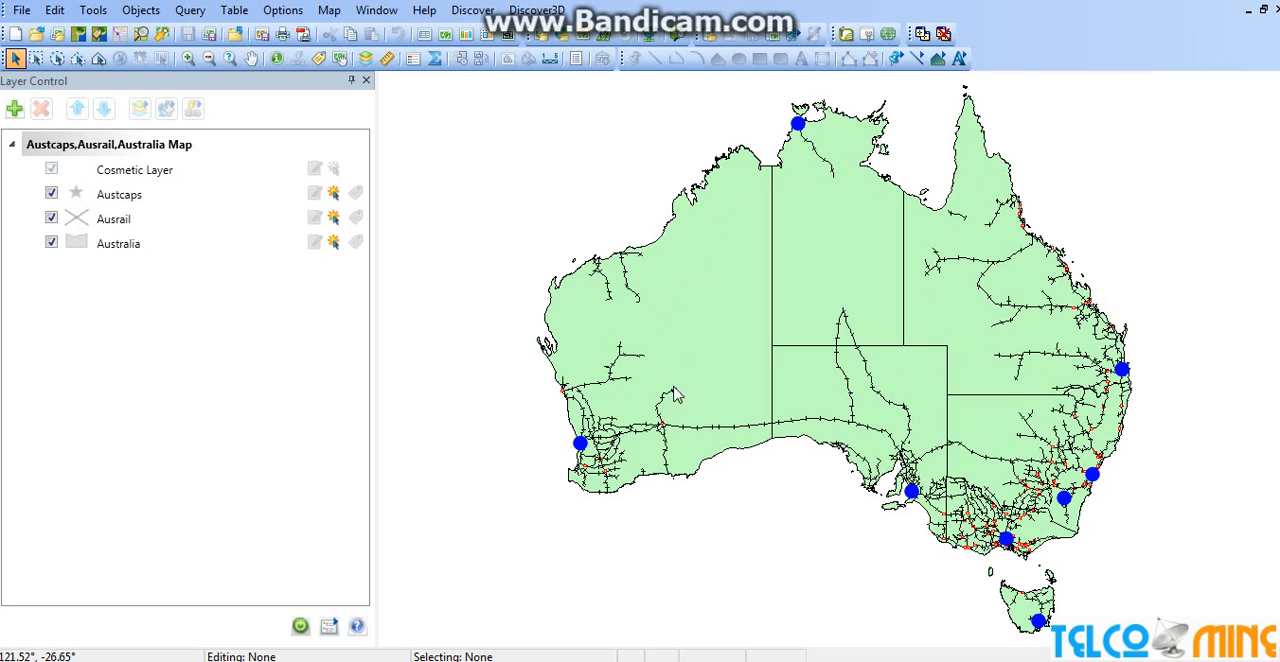
# Turn on automatic labels for the Australia and Austcaps layers, trying them briefly on Ausrail and switching them off there
pyautogui.click(357, 243)
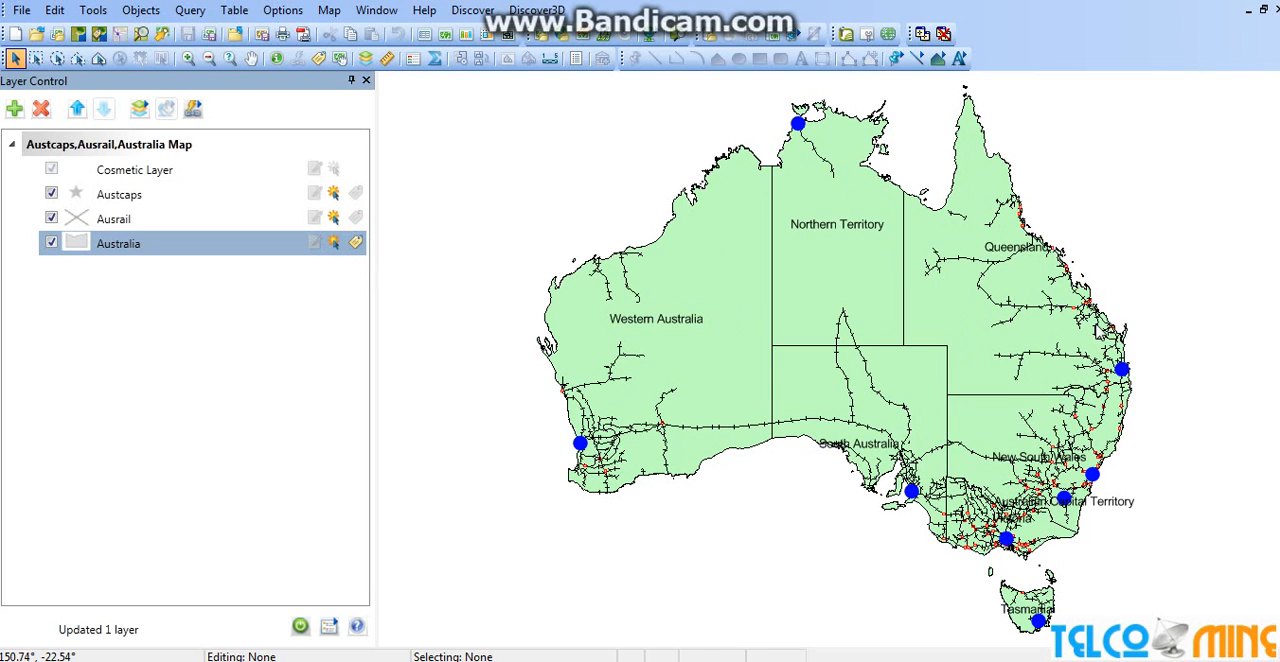
pyautogui.click(356, 219)
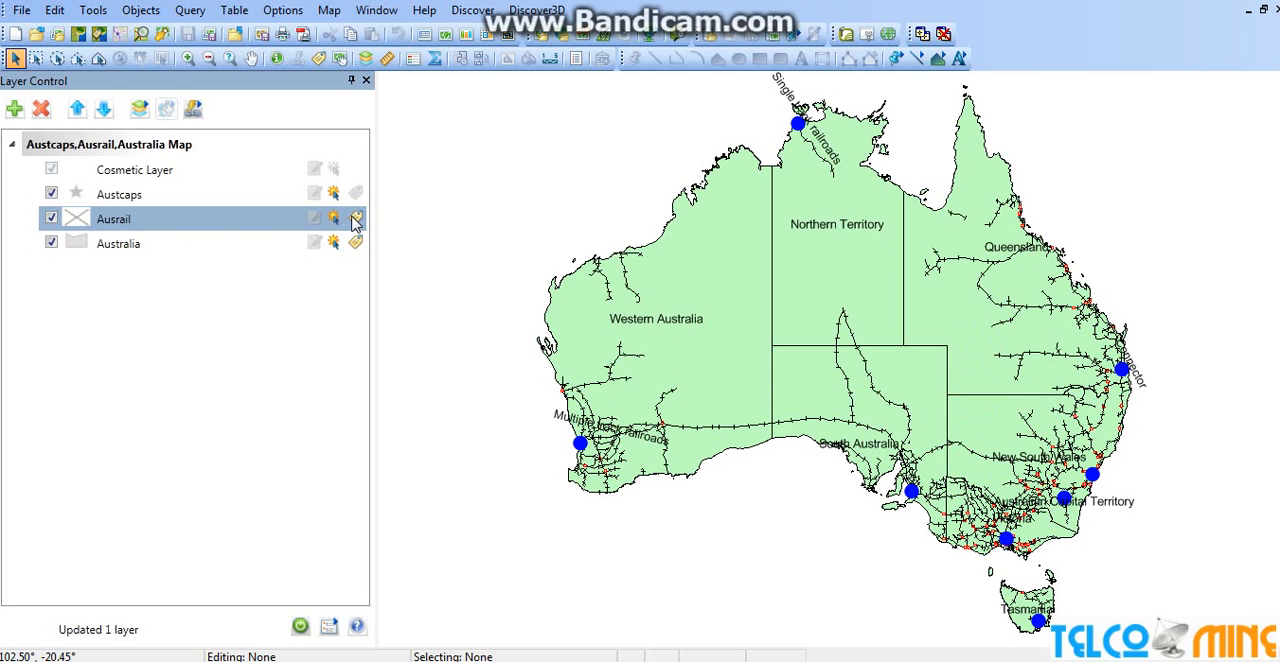
pyautogui.click(357, 218)
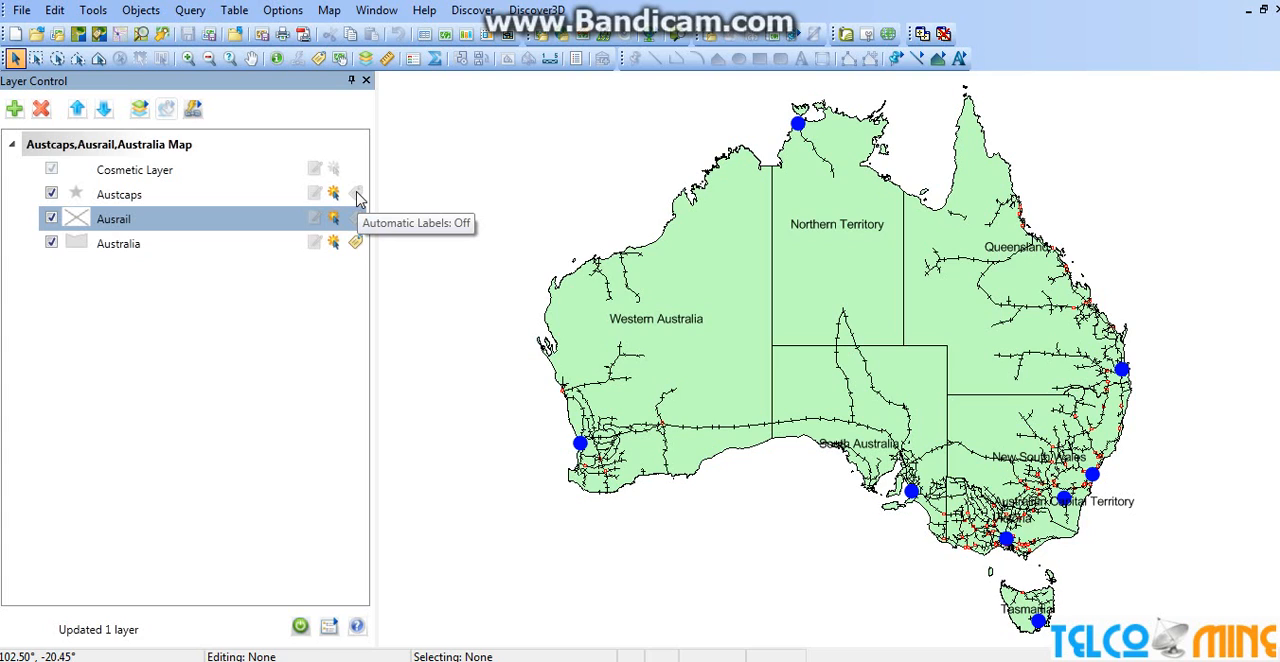
pyautogui.click(357, 194)
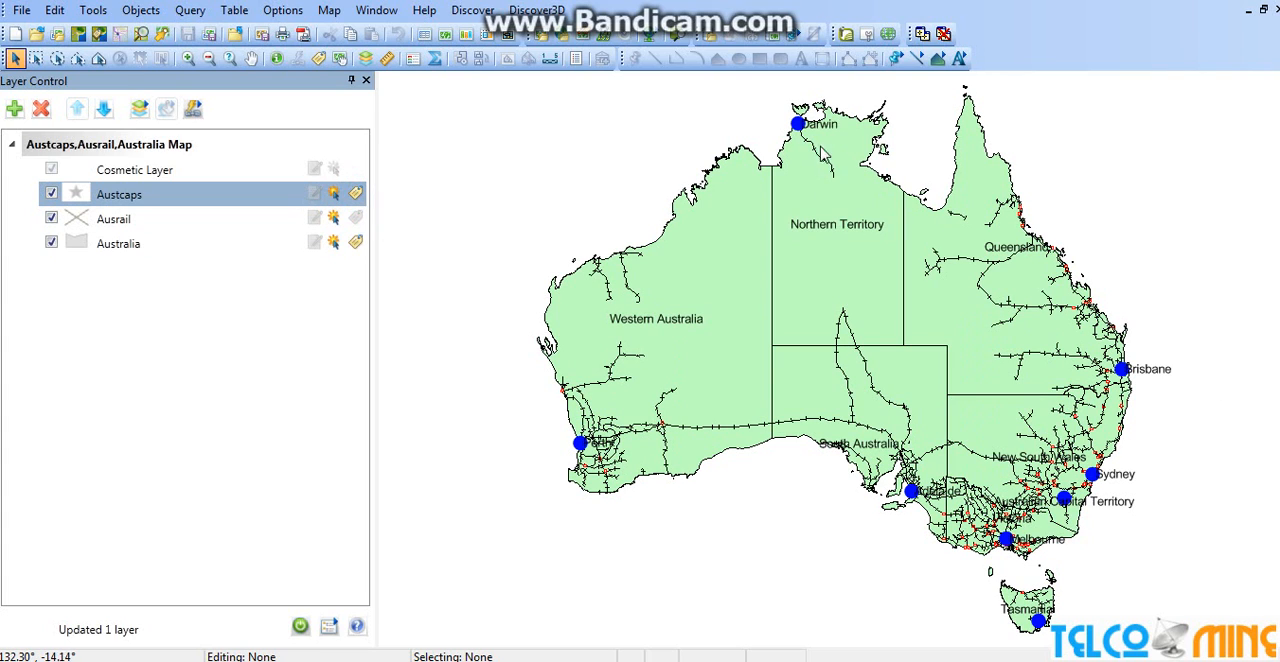
# Make the Austcaps layer editable and set the Darwin label's text style to bold and italic
pyautogui.moveTo(824, 137)
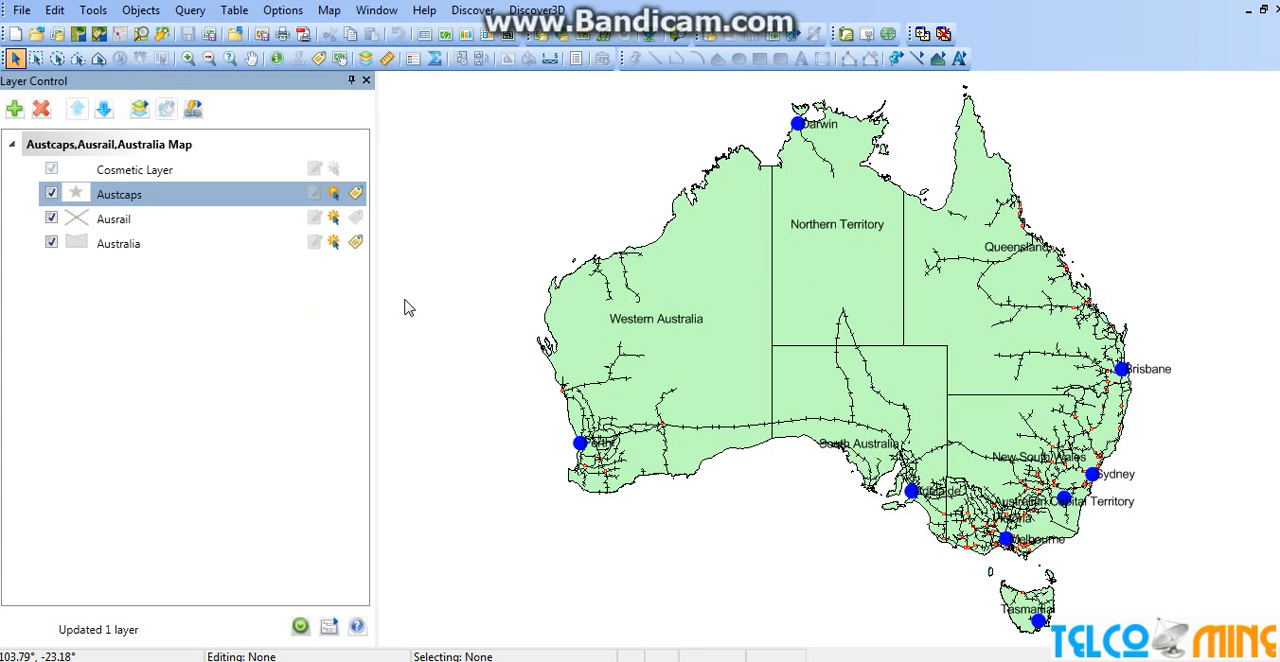
pyautogui.click(315, 196)
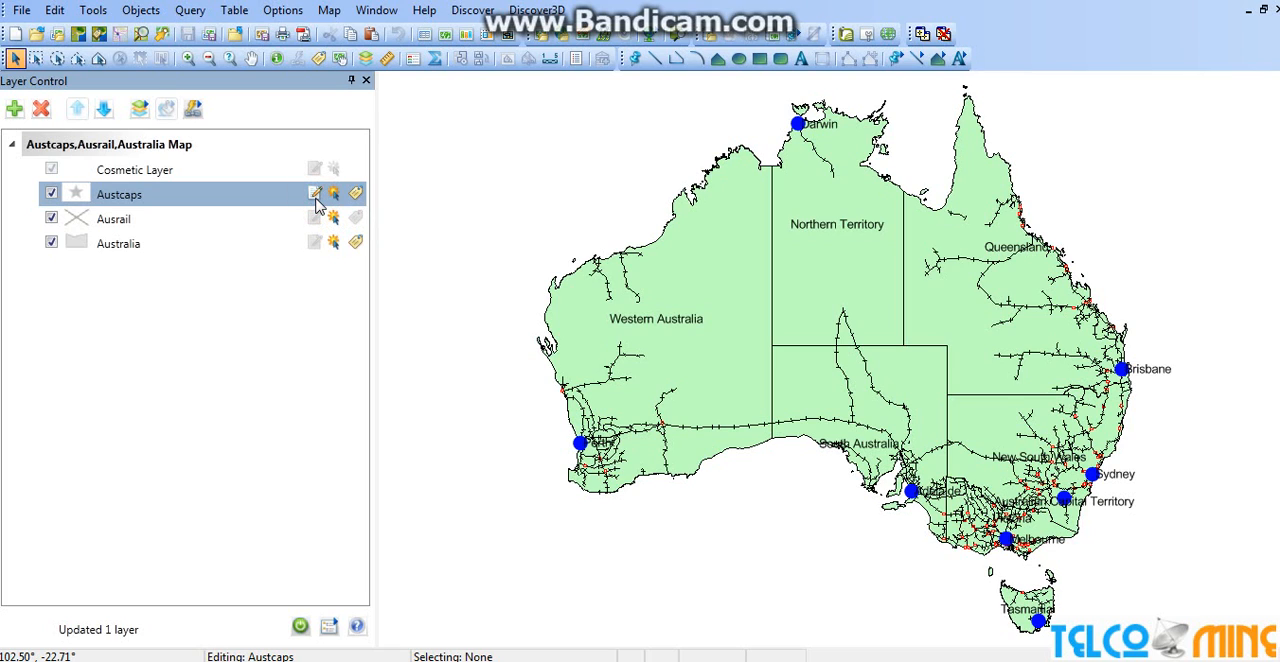
pyautogui.click(823, 130)
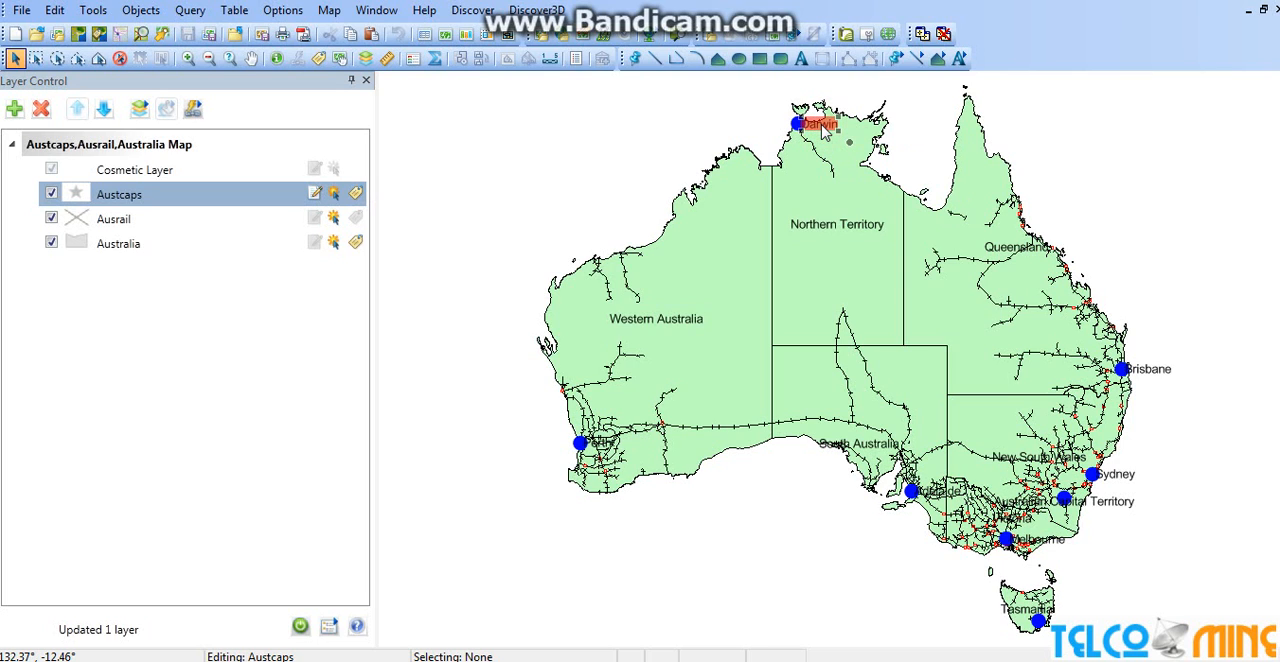
pyautogui.doubleClick(823, 130)
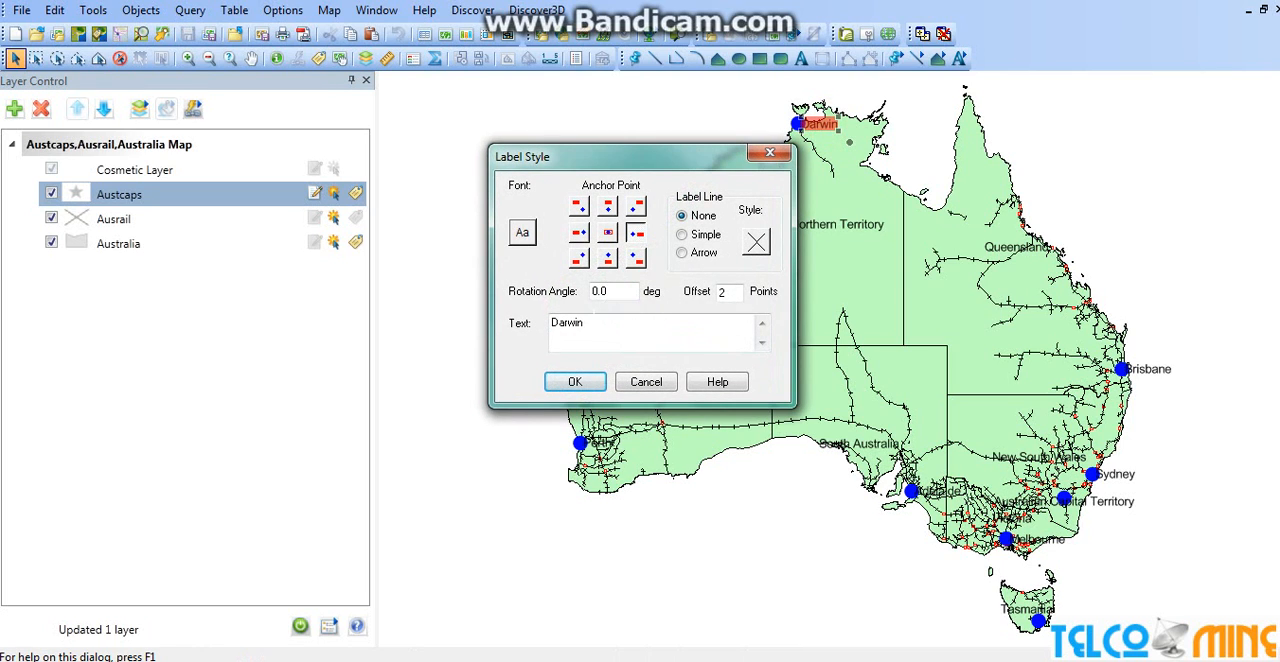
pyautogui.click(522, 233)
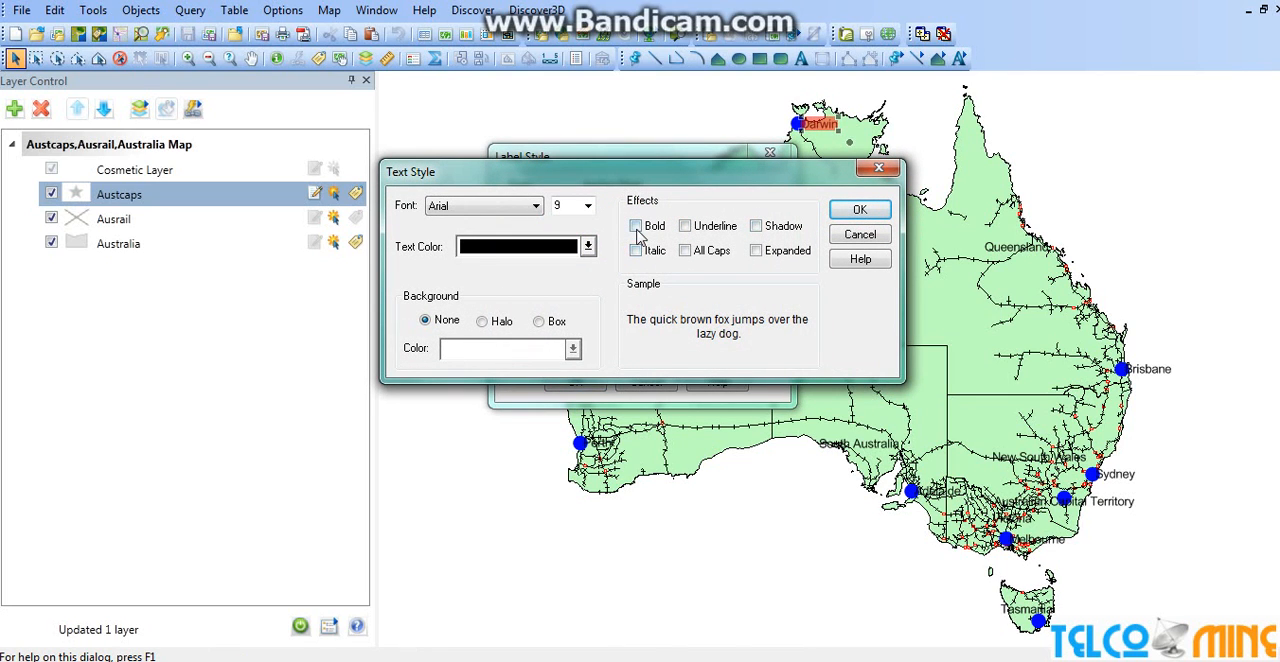
pyautogui.click(636, 250)
pyautogui.click(636, 226)
# Give the Darwin label a yellow halo background, apply the label style and clear the map selection
pyautogui.click(482, 321)
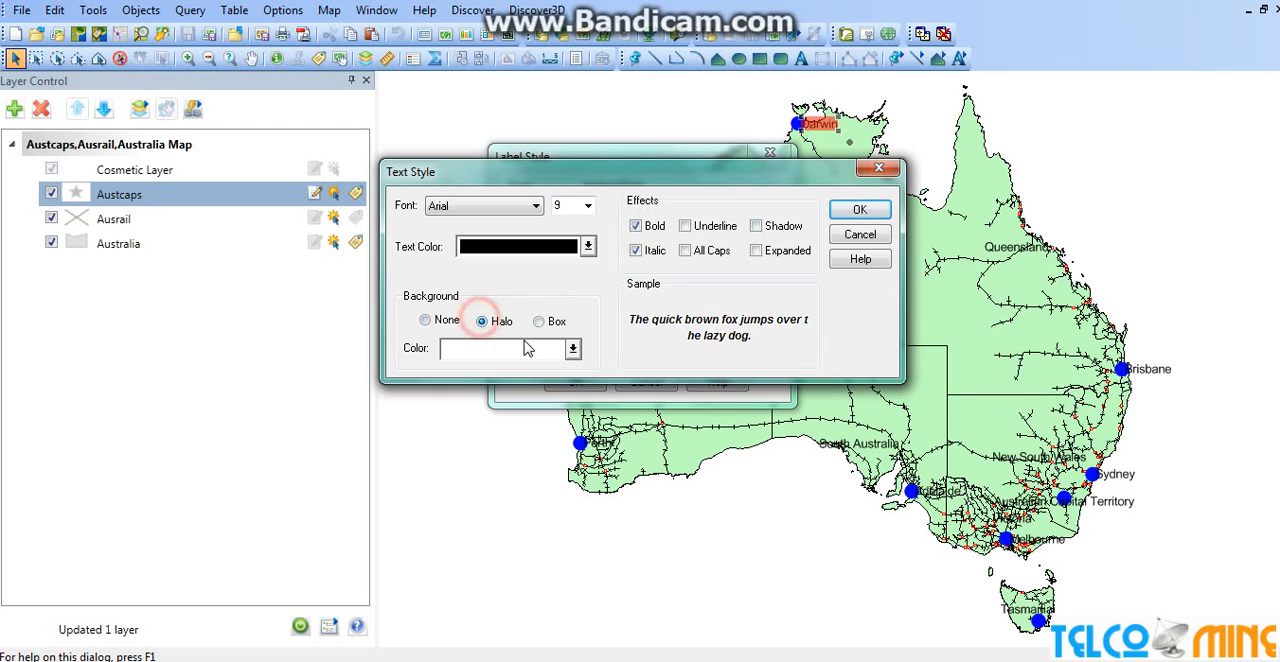
pyautogui.click(572, 348)
pyautogui.click(590, 418)
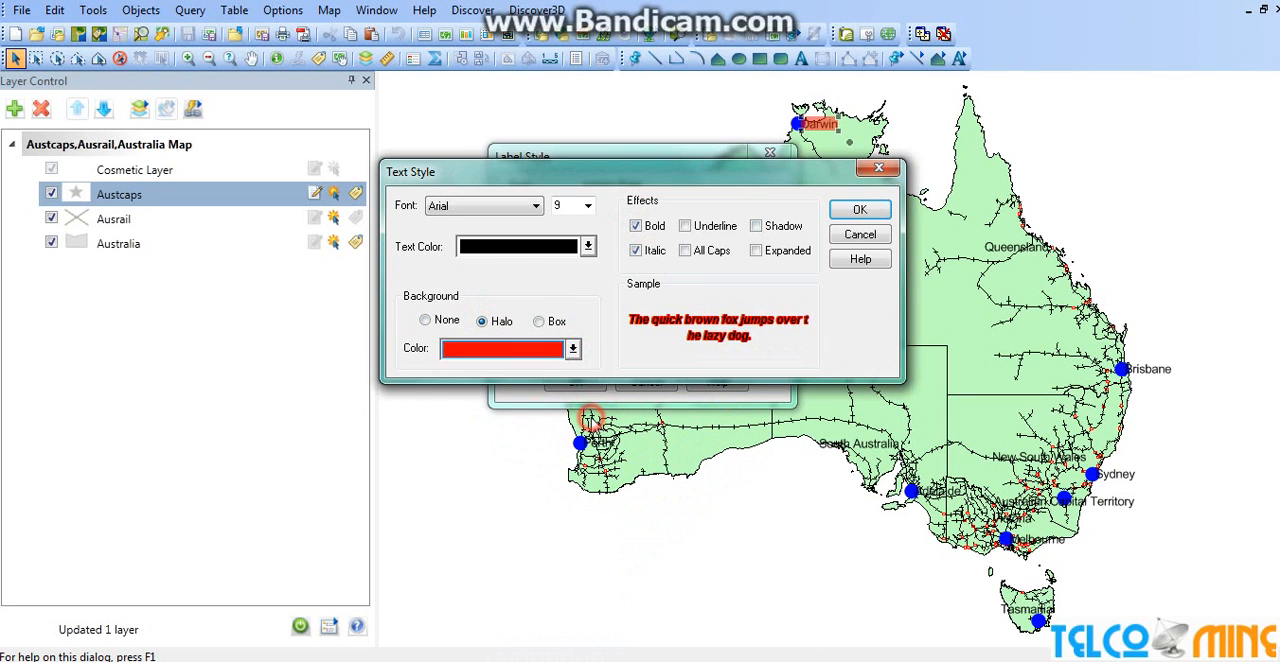
pyautogui.click(570, 350)
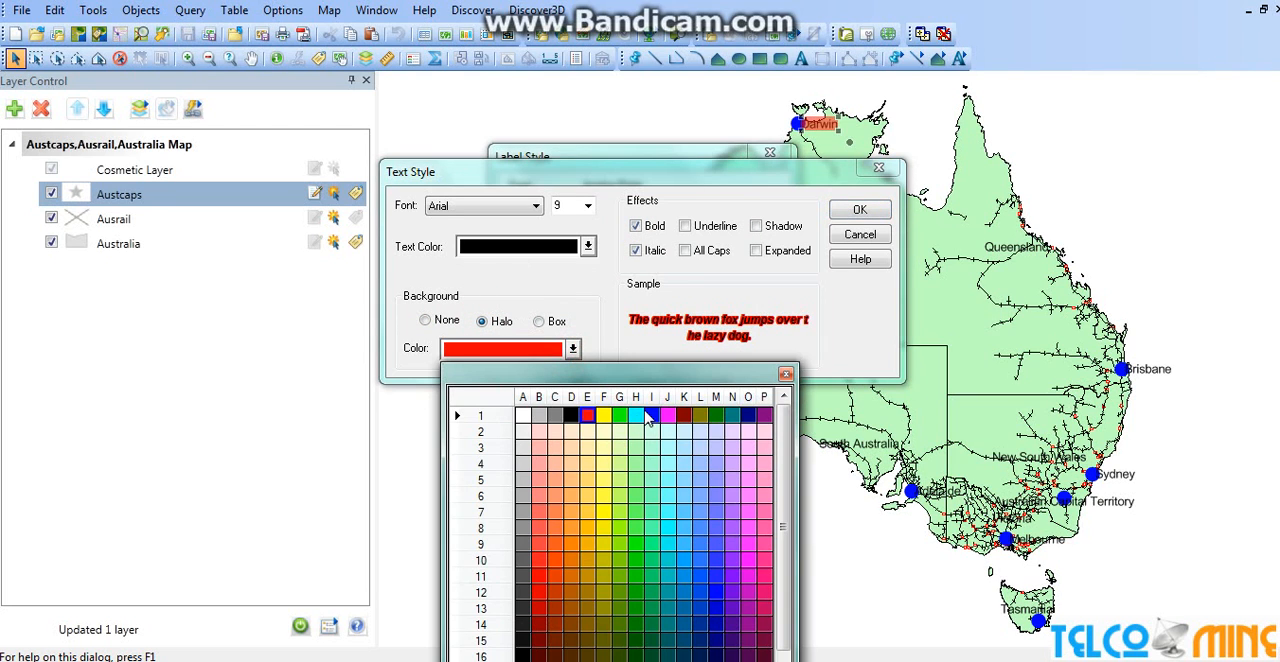
pyautogui.click(605, 418)
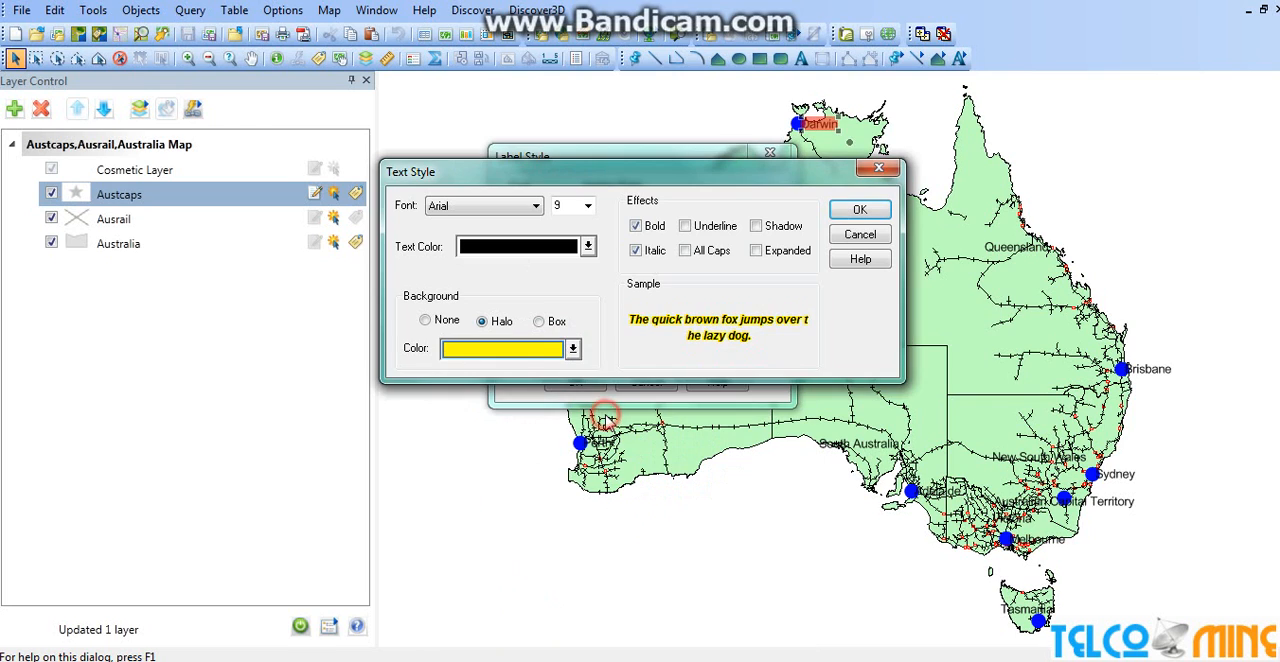
pyautogui.click(860, 212)
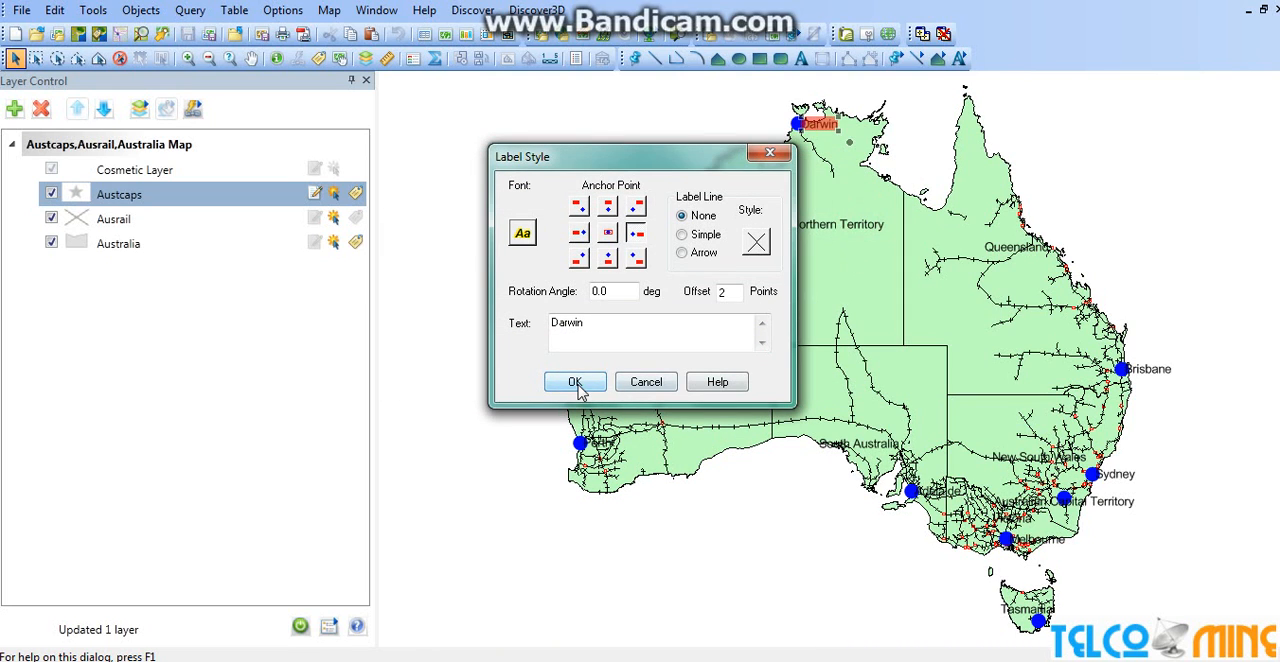
pyautogui.click(577, 384)
pyautogui.click(800, 284)
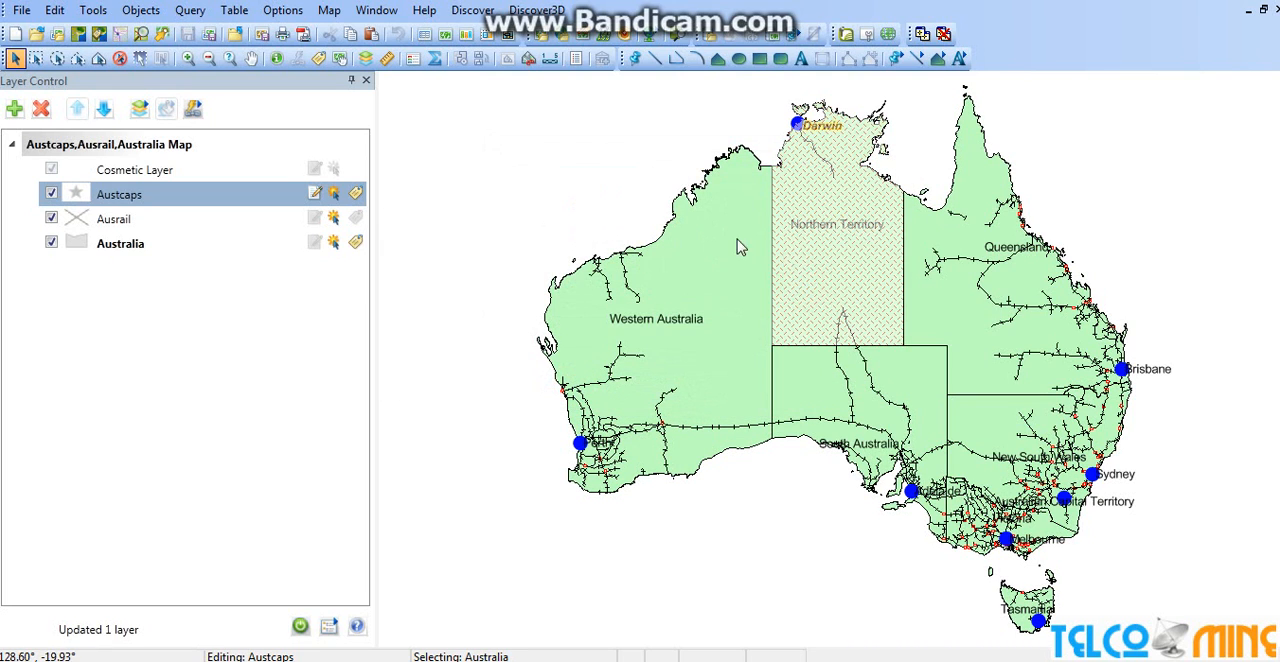
pyautogui.click(672, 140)
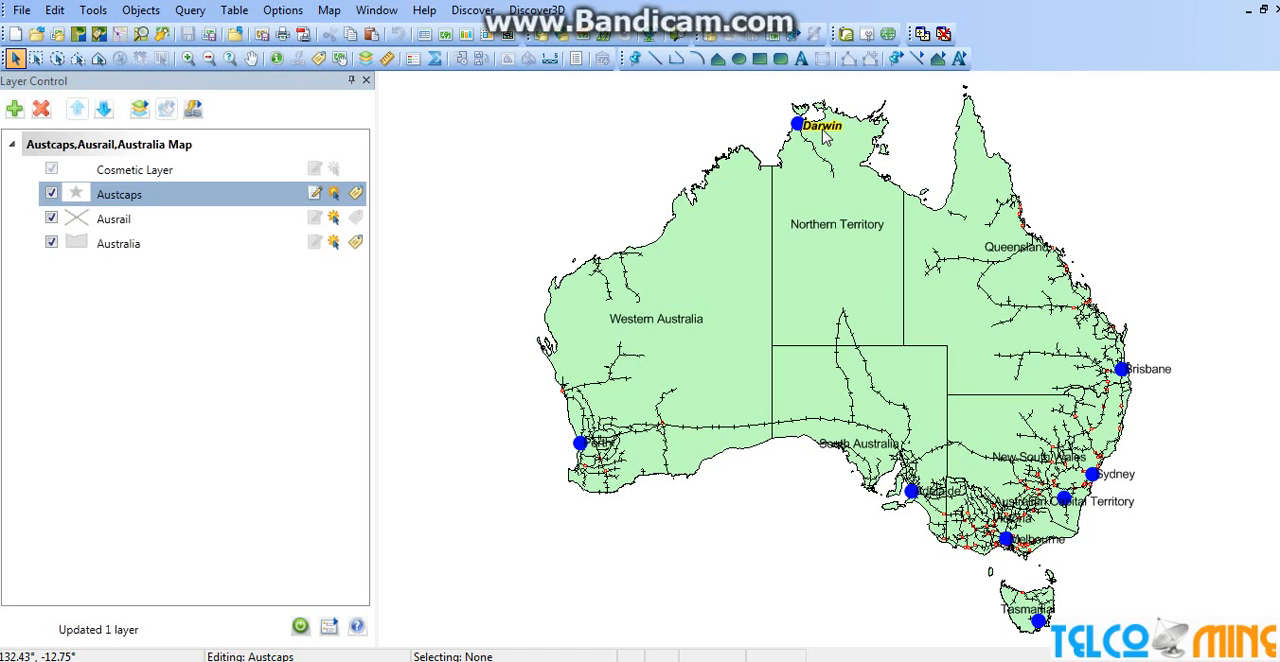
# Examine the Northern Territory region's object information, including bounds, area and perimeter, while the Australia layer is not editable
pyautogui.click(808, 264)
pyautogui.doubleClick(808, 264)
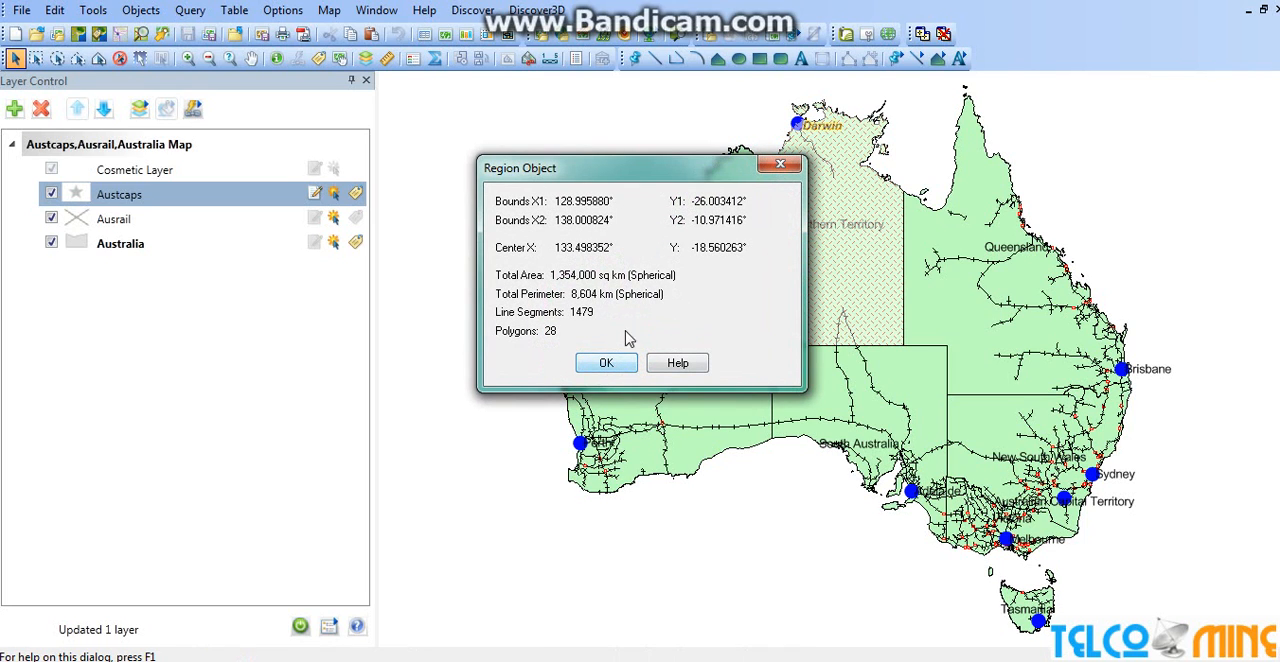
pyautogui.moveTo(633, 172); pyautogui.dragTo(517, 95)
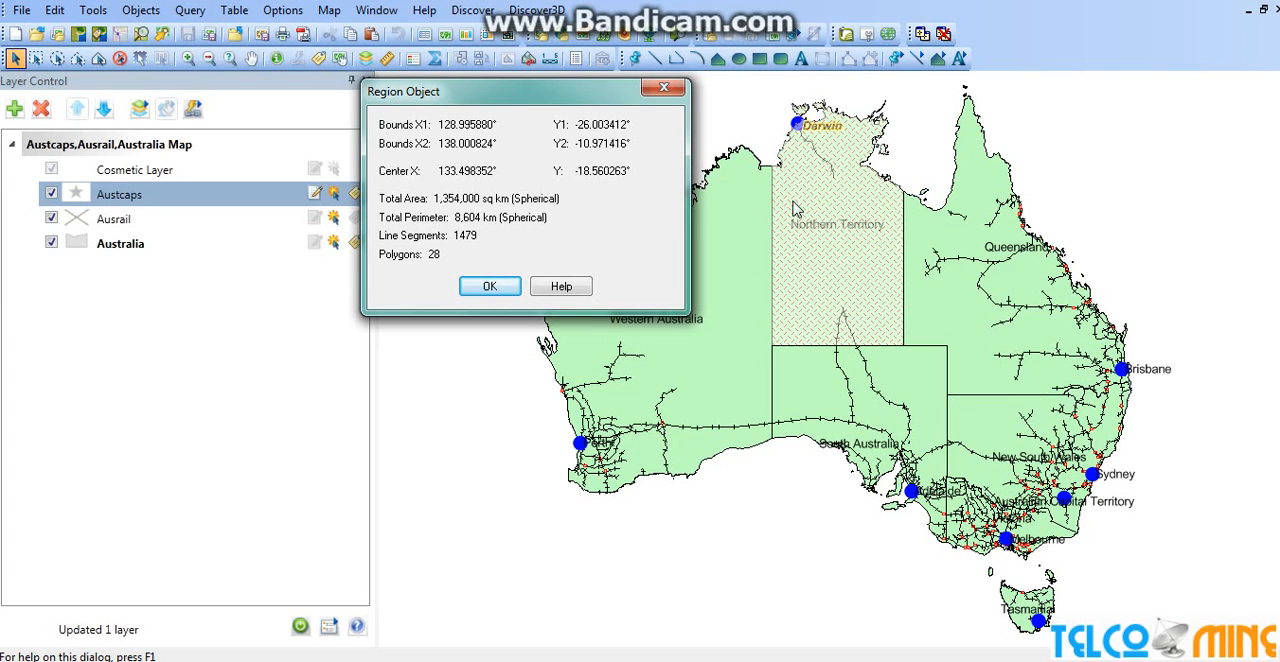
pyautogui.click(480, 287)
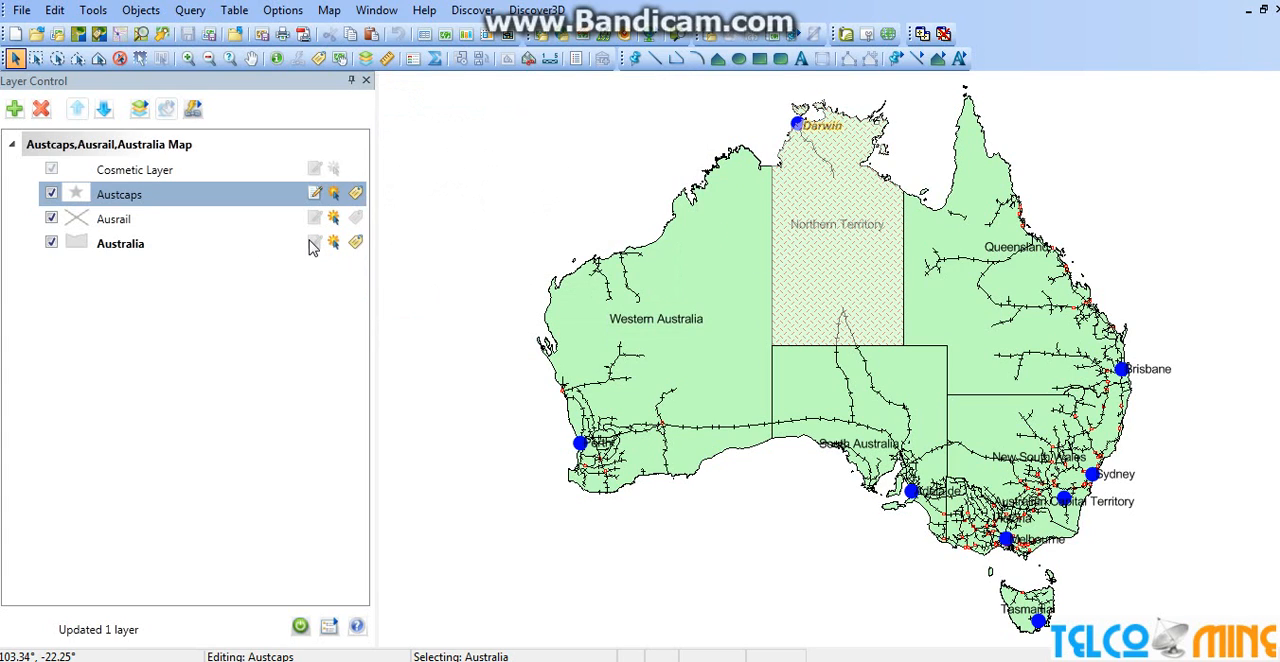
# Make the Australia layer editable, set the Northern Territory region's fill foreground to cyan, and clear the map selection
pyautogui.click(312, 244)
pyautogui.doubleClick(805, 206)
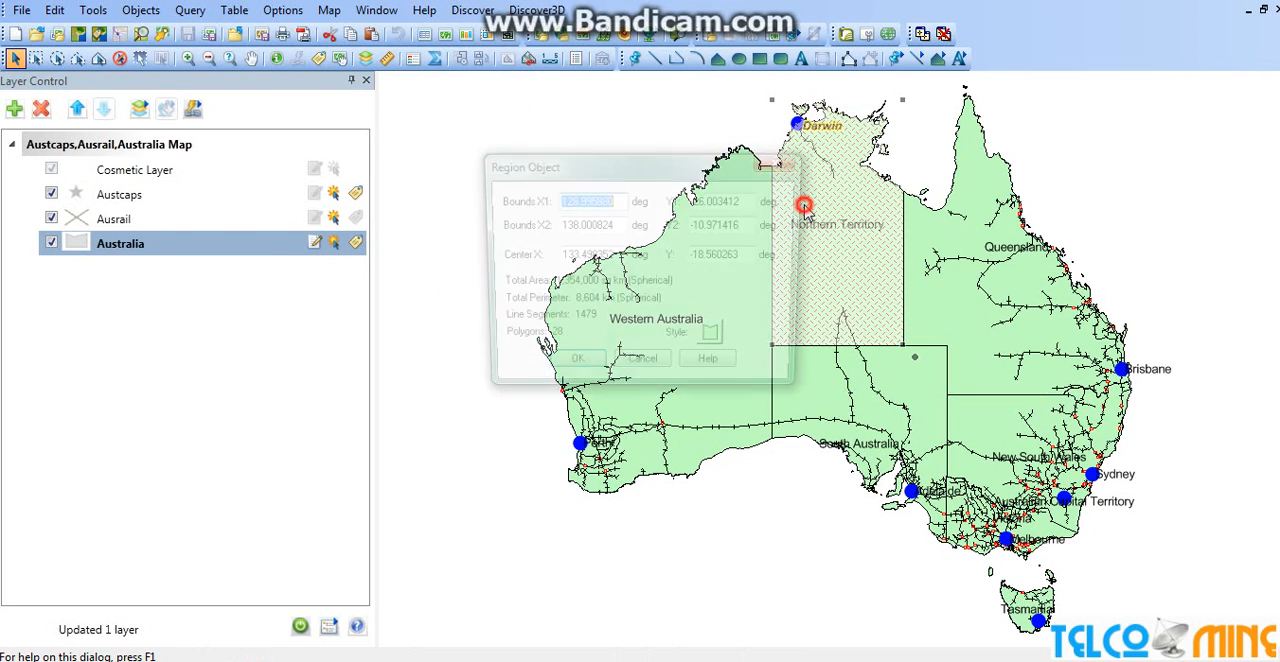
pyautogui.click(716, 340)
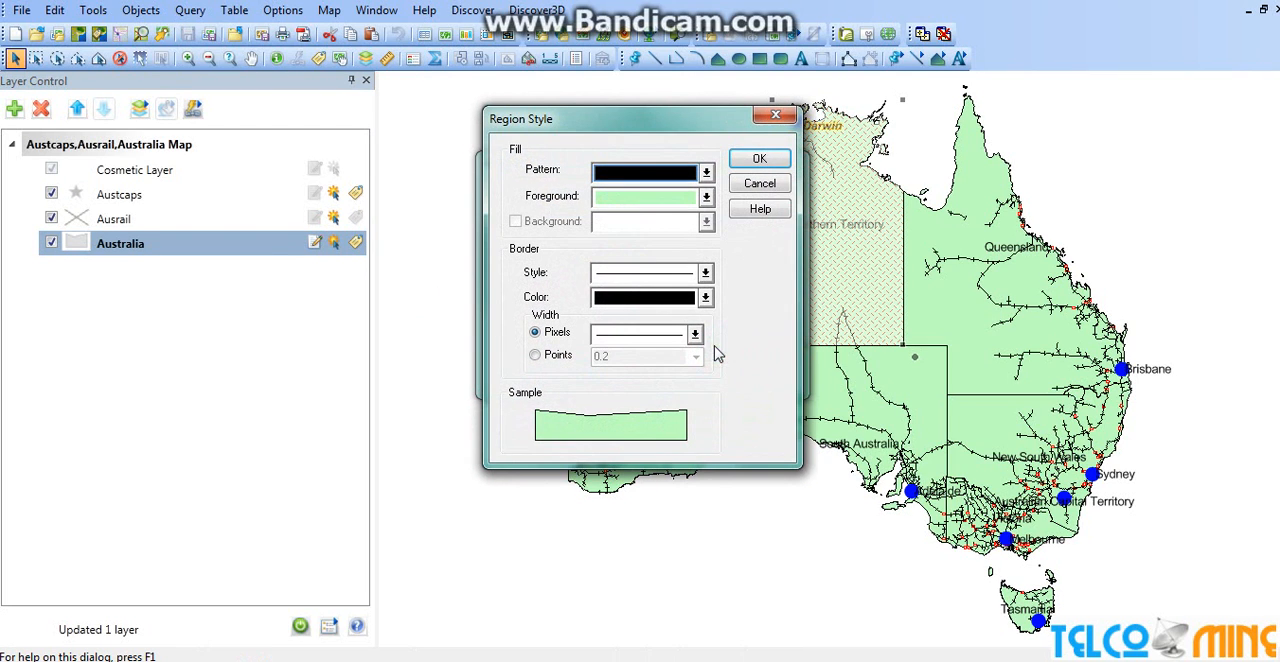
pyautogui.click(705, 197)
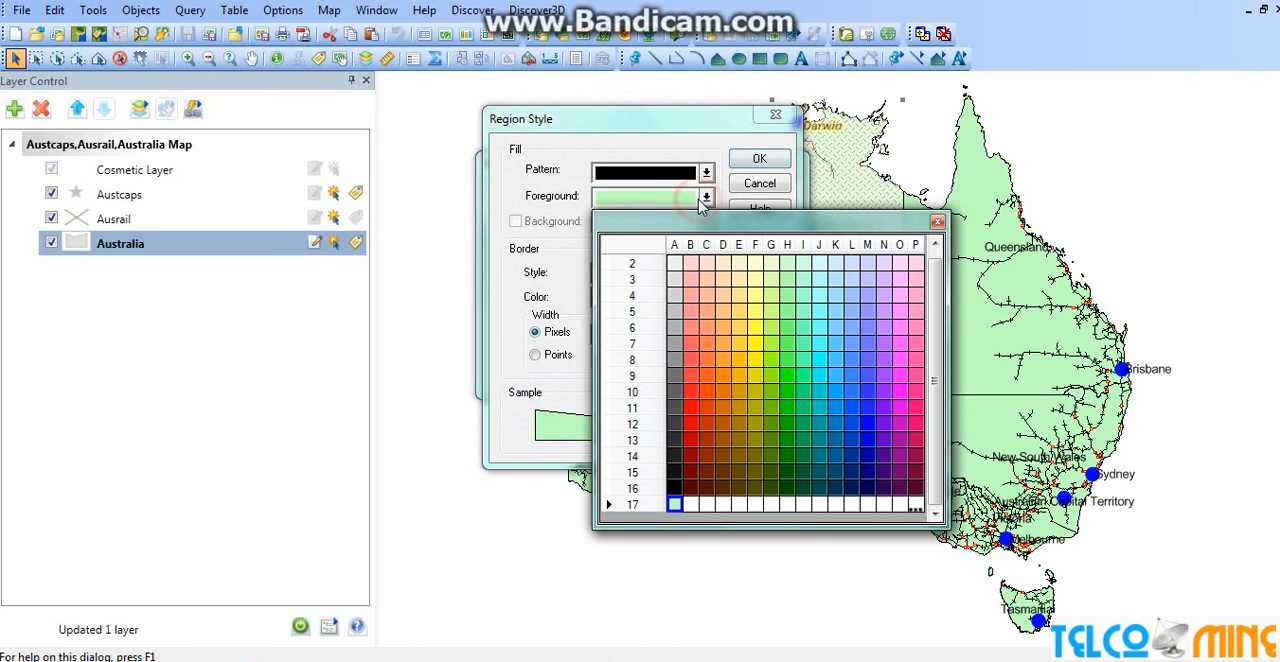
pyautogui.click(749, 358)
pyautogui.click(705, 197)
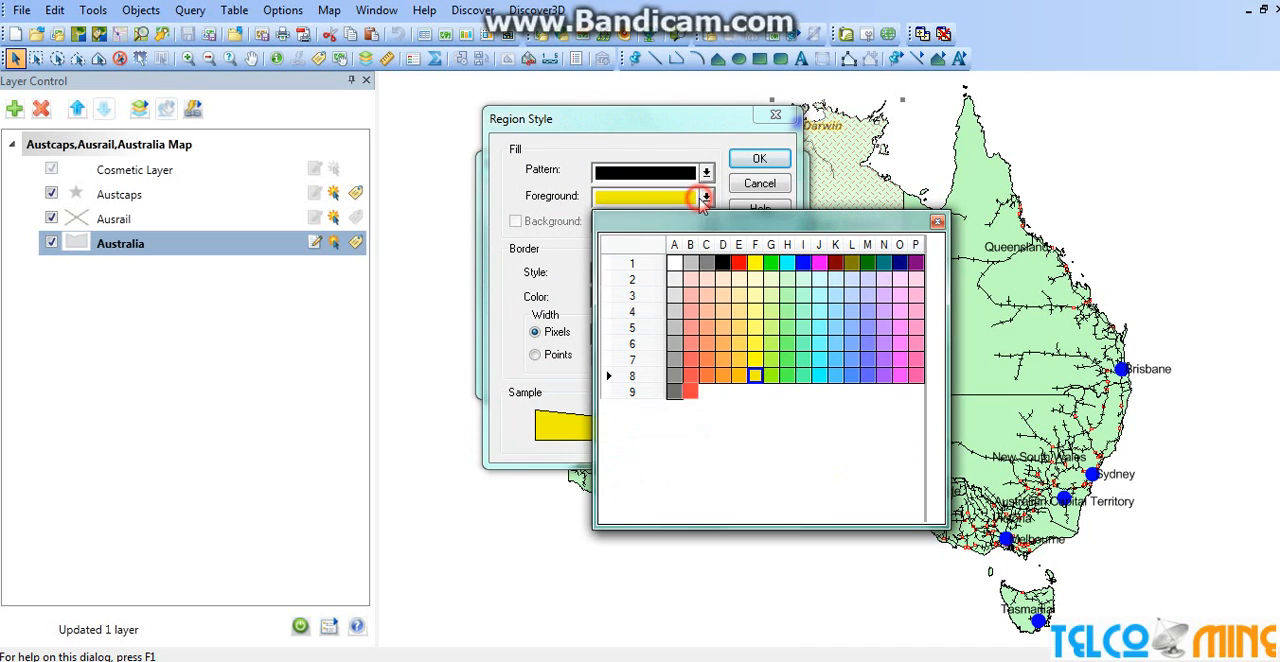
pyautogui.click(832, 396)
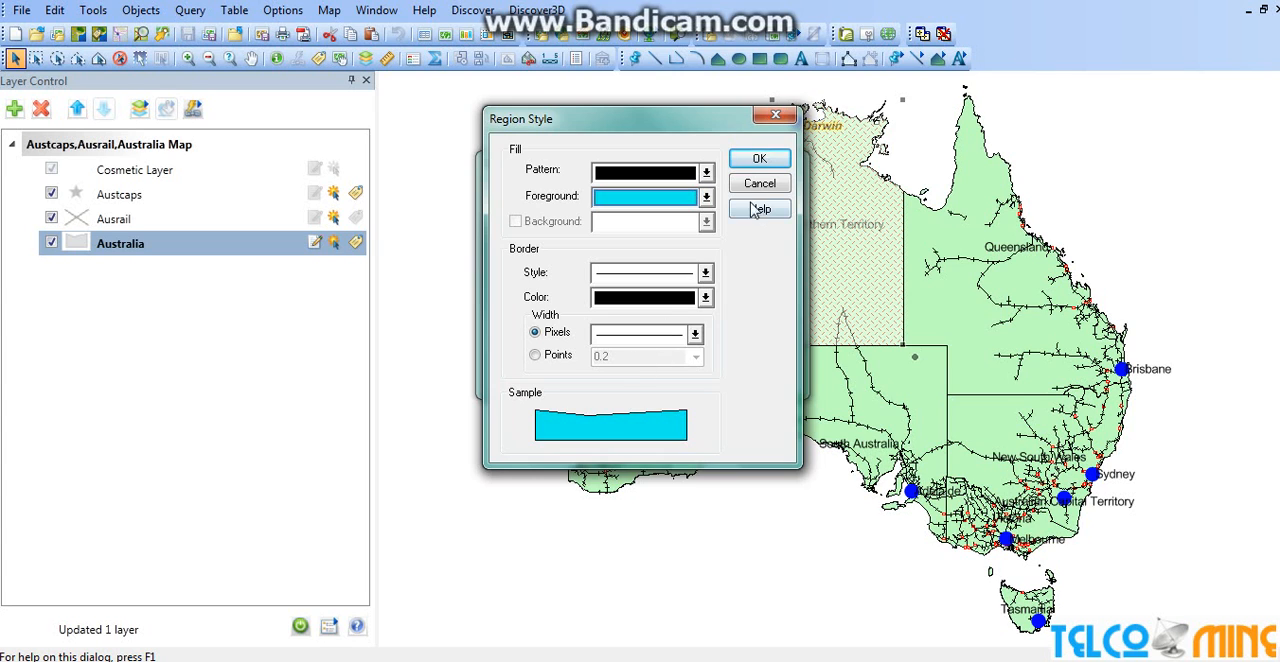
pyautogui.click(756, 158)
pyautogui.click(590, 378)
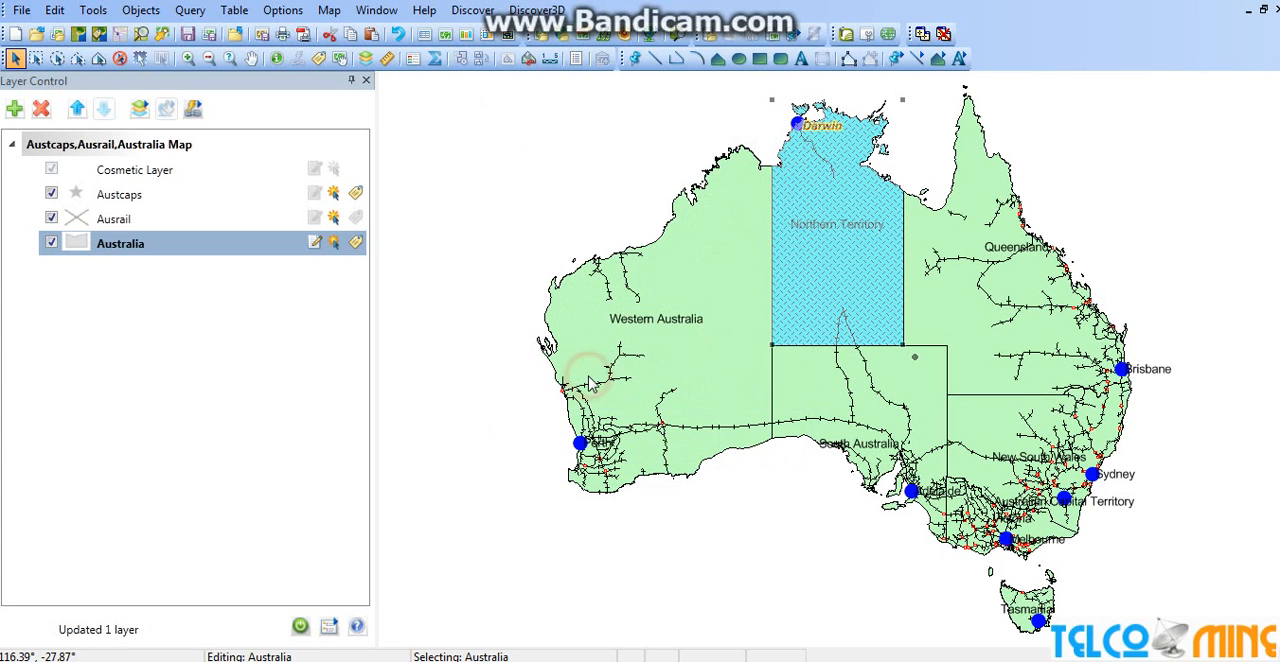
pyautogui.click(550, 166)
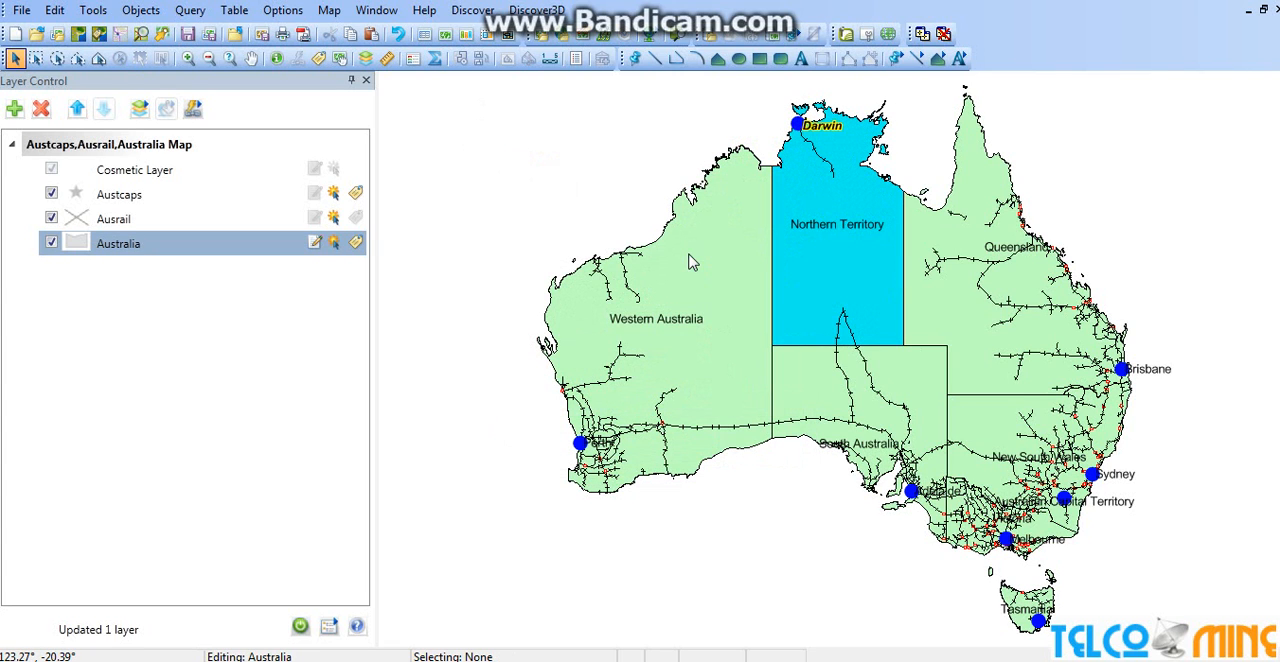
# Set the Western Australia region's fill foreground to red, apply the region style and clear the map selection
pyautogui.doubleClick(648, 258)
pyautogui.click(718, 341)
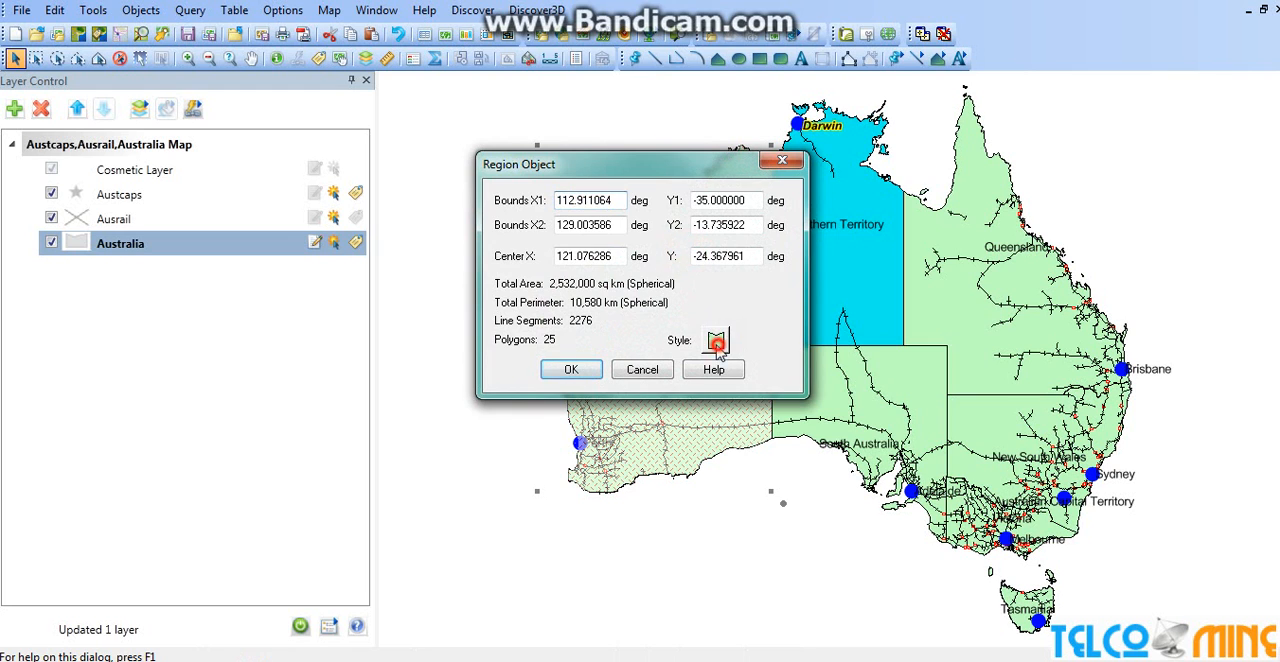
pyautogui.click(706, 196)
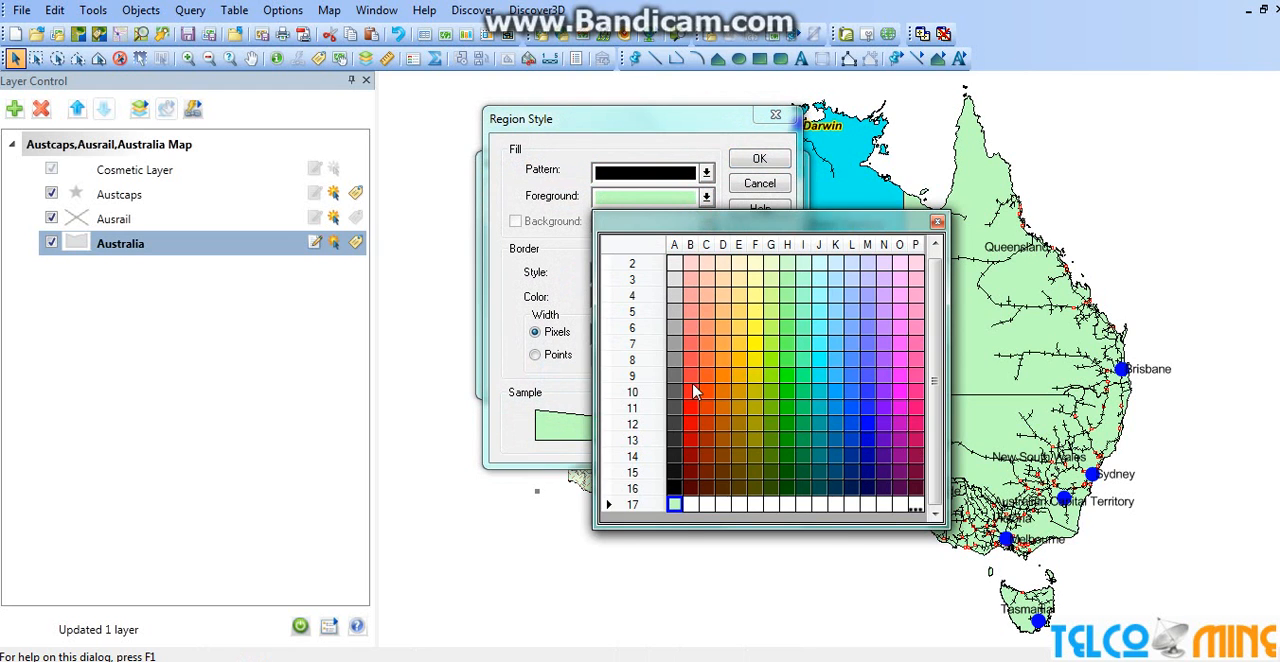
pyautogui.click(697, 391)
pyautogui.click(757, 160)
pyautogui.click(561, 378)
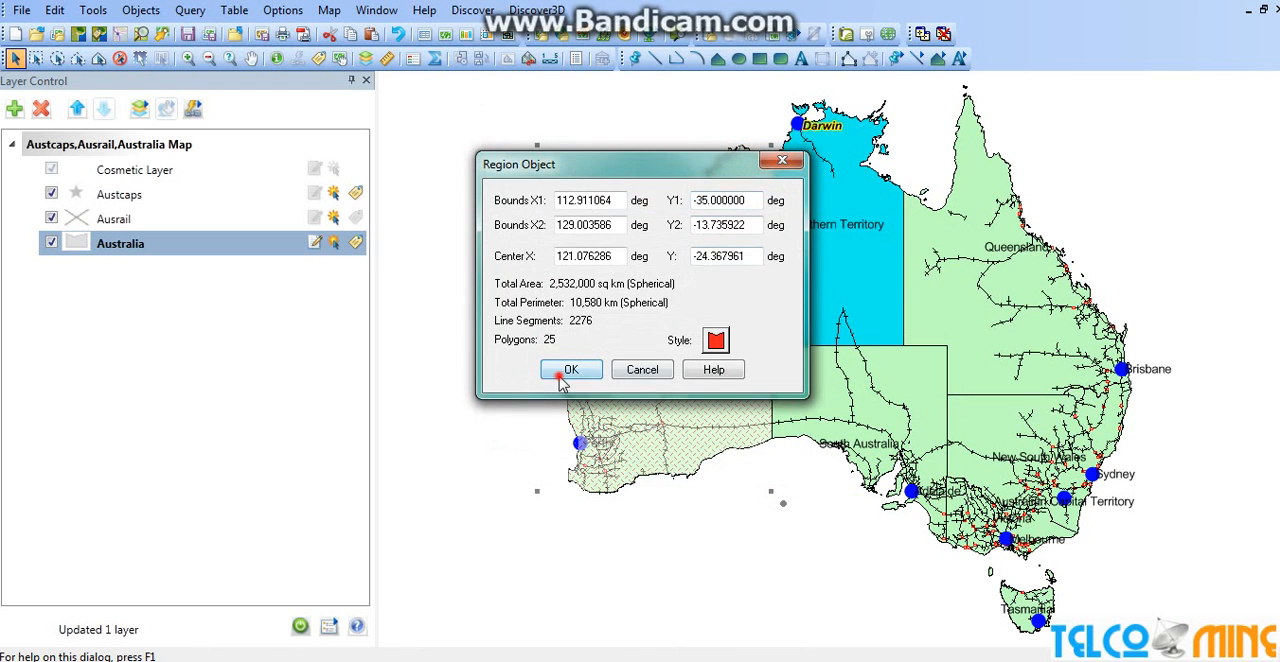
pyautogui.click(558, 140)
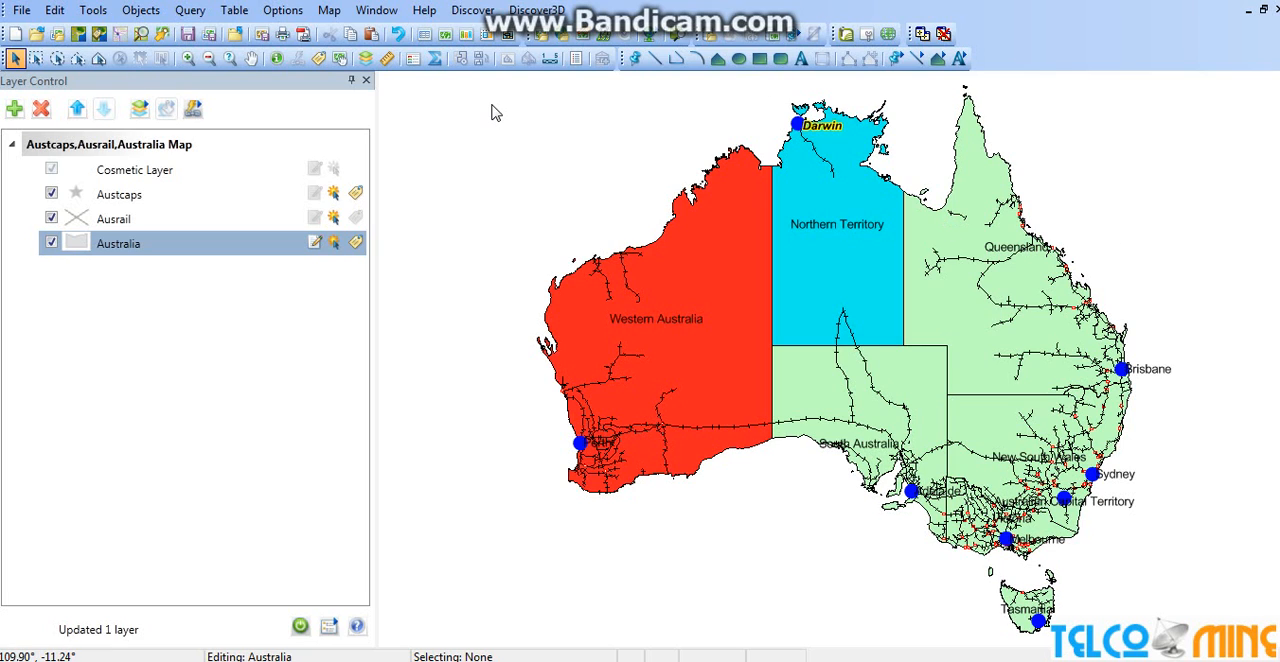
# Open the Australia table in a new browser window and look through its columns from first to last
pyautogui.click(376, 10)
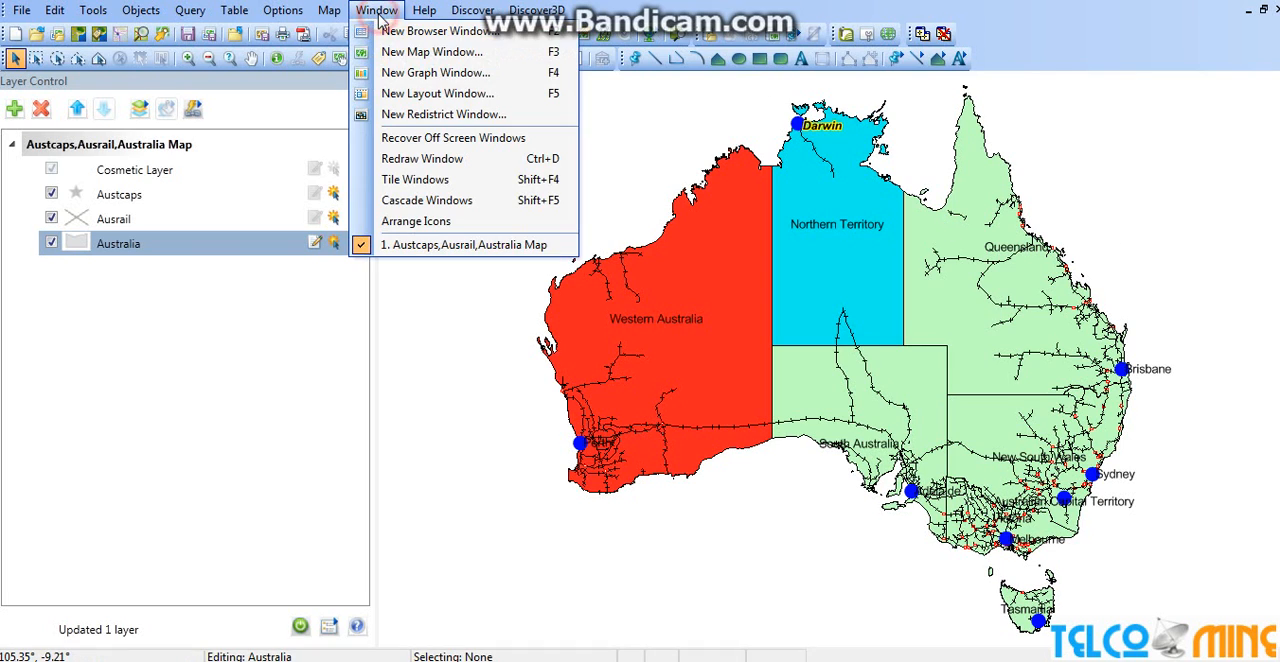
pyautogui.click(410, 33)
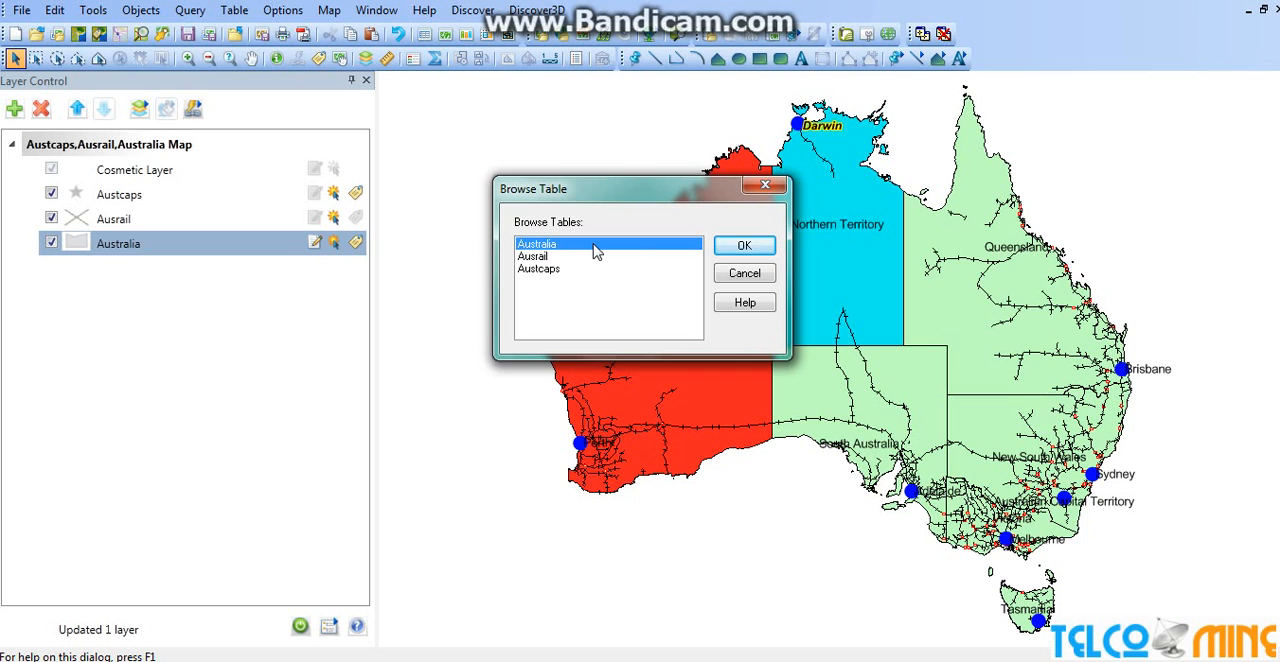
pyautogui.click(750, 245)
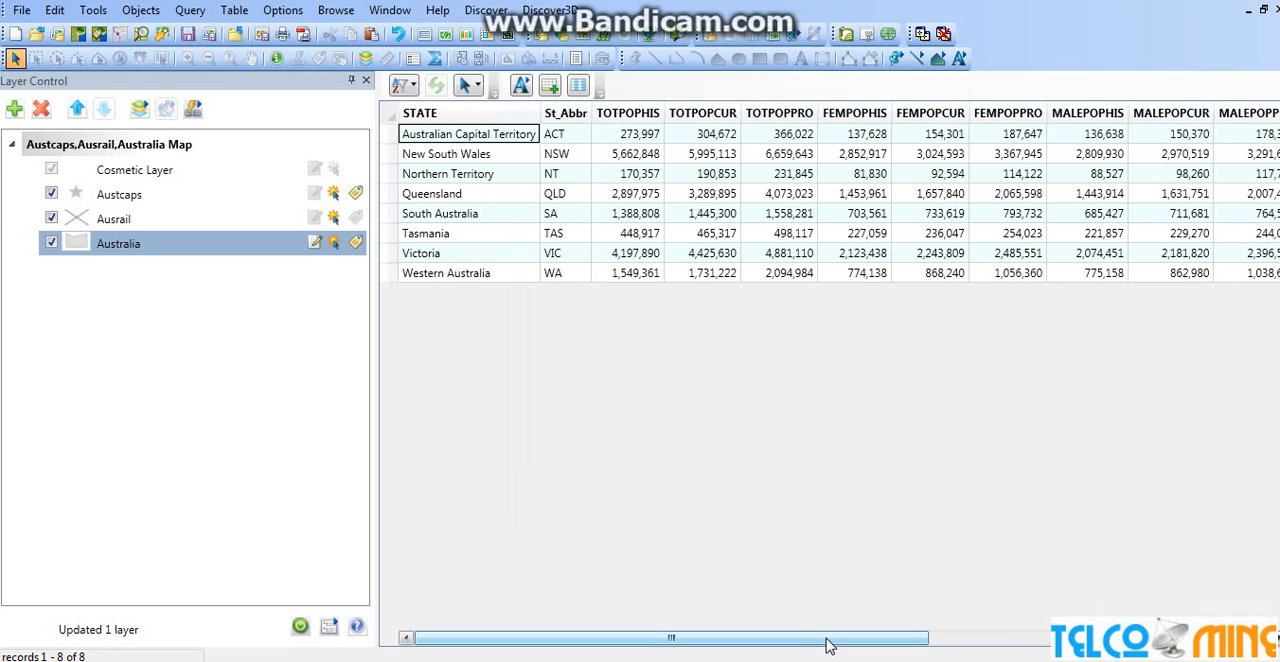
pyautogui.moveTo(828, 646); pyautogui.dragTo(874, 652)
pyautogui.moveTo(941, 642); pyautogui.dragTo(1236, 641)
pyautogui.moveTo(1046, 641); pyautogui.dragTo(700, 641)
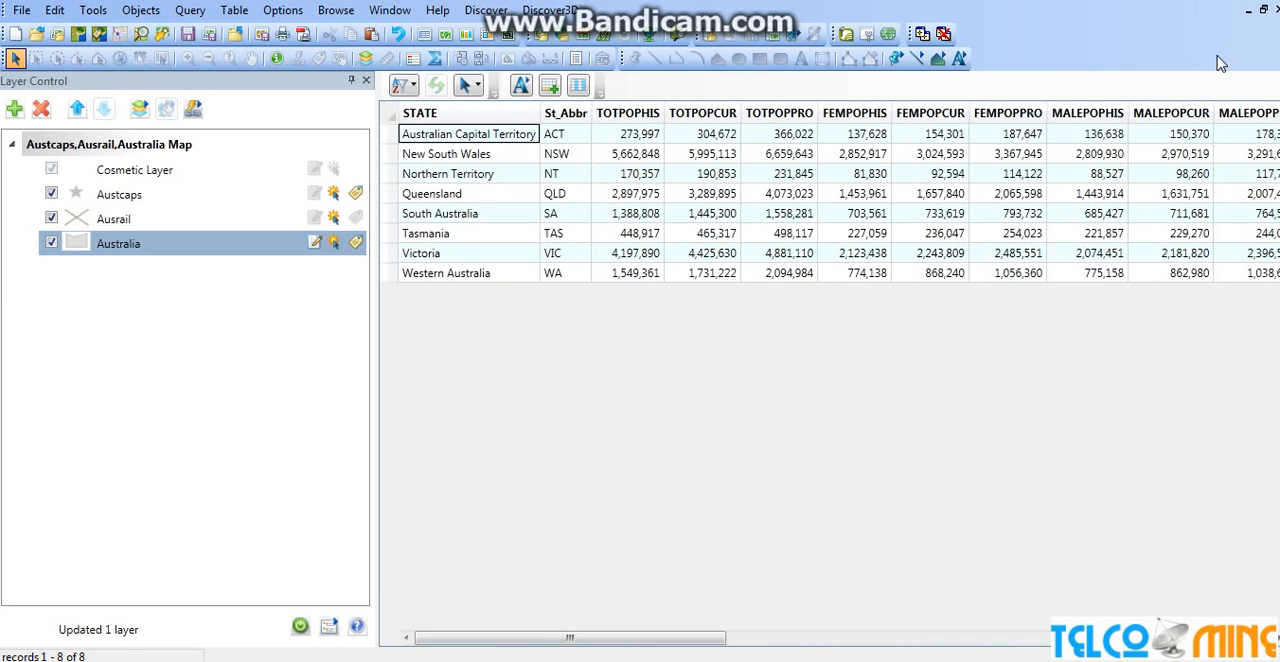
# Restore the maximized windows, minimize the Australia browser, then cascade and reposition the map window in the workspace
pyautogui.click(1263, 9)
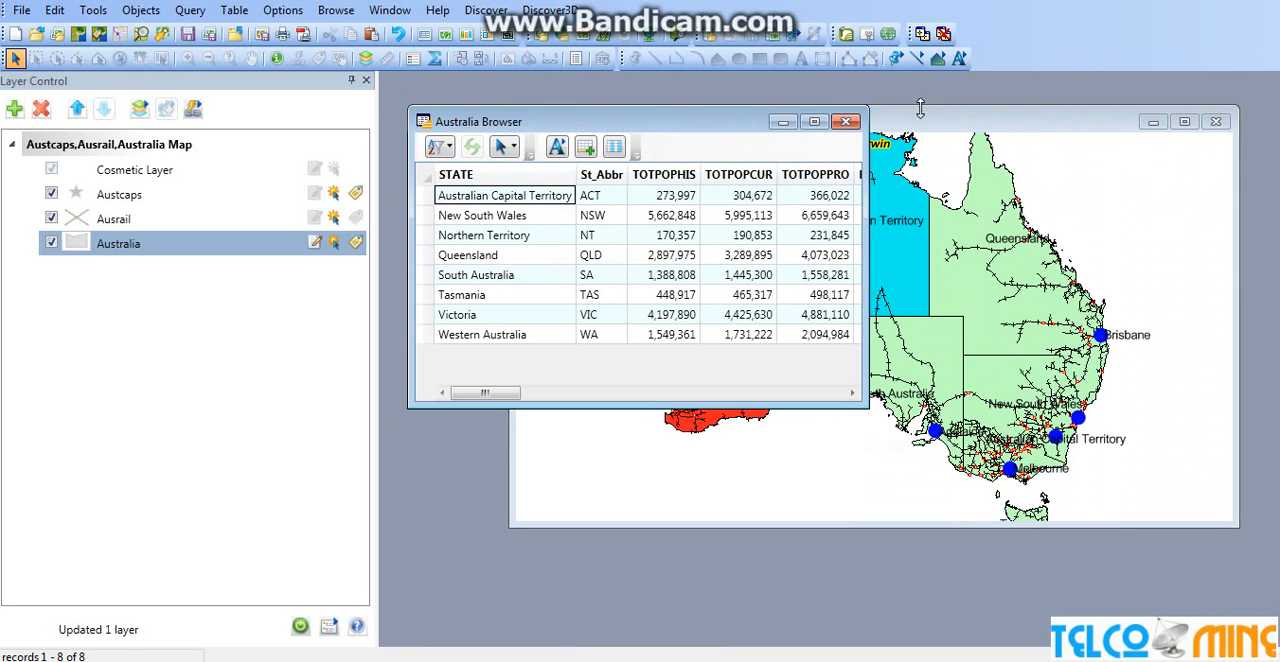
pyautogui.moveTo(958, 120); pyautogui.dragTo(1022, 120)
pyautogui.click(543, 121)
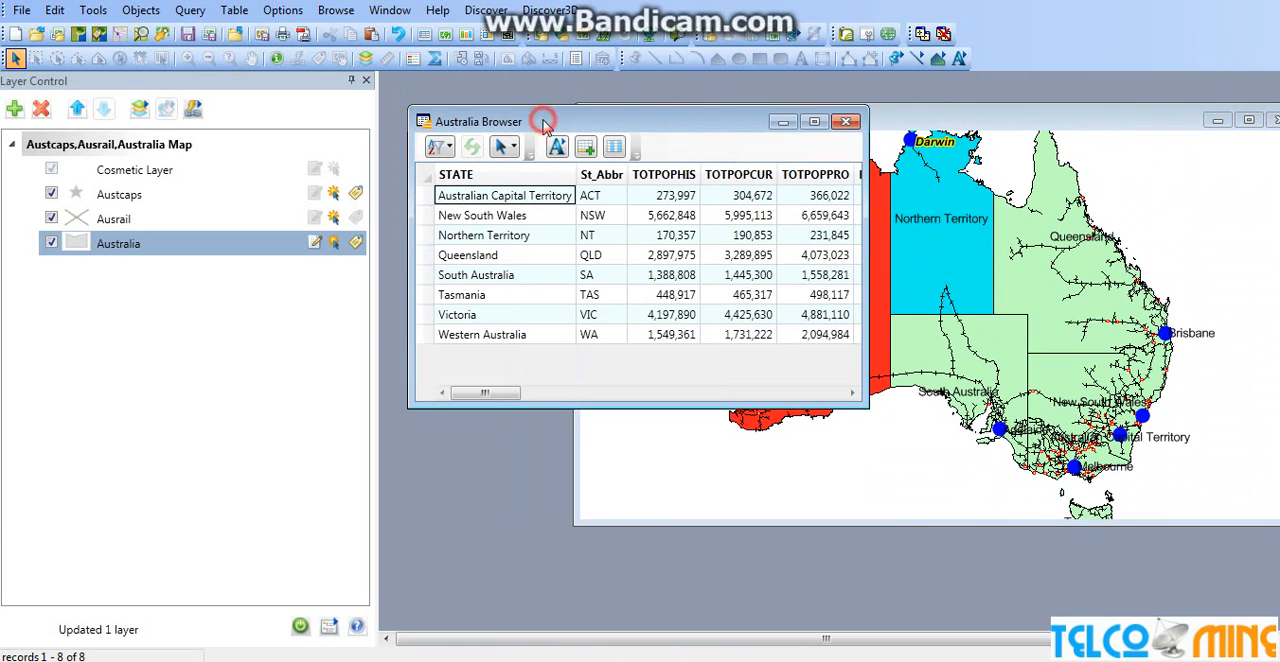
pyautogui.click(780, 121)
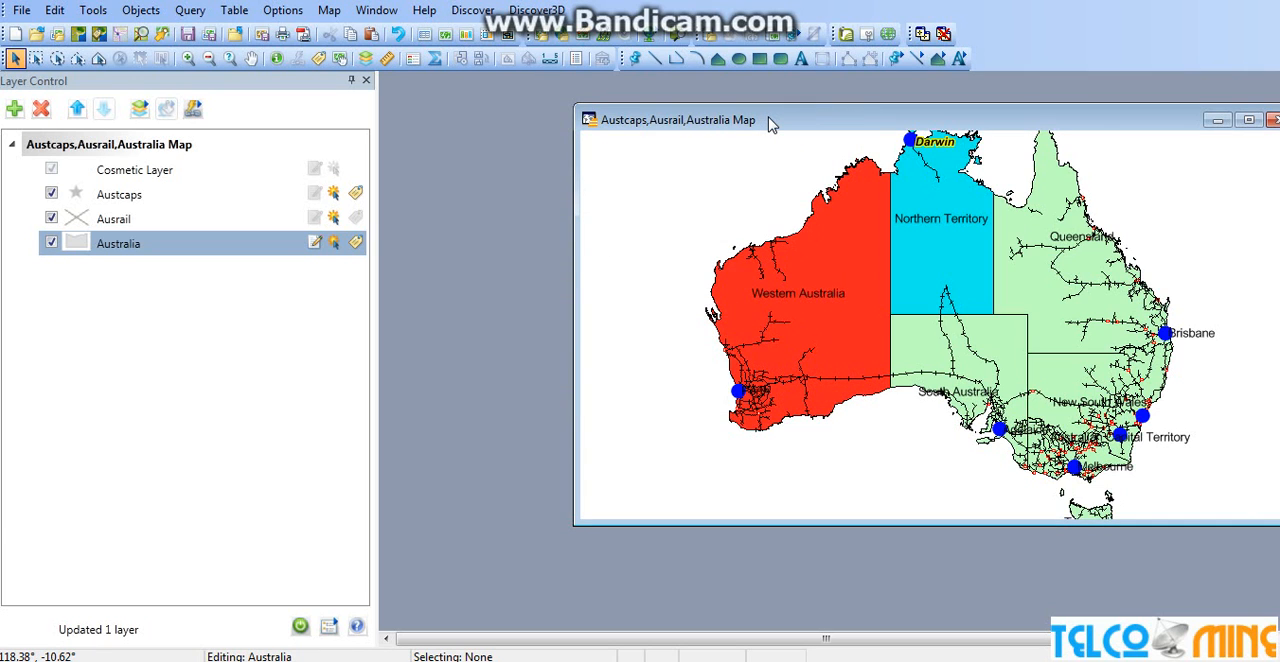
pyautogui.hotkey('shift', 'F4')
pyautogui.hotkey('shift', 'F5')
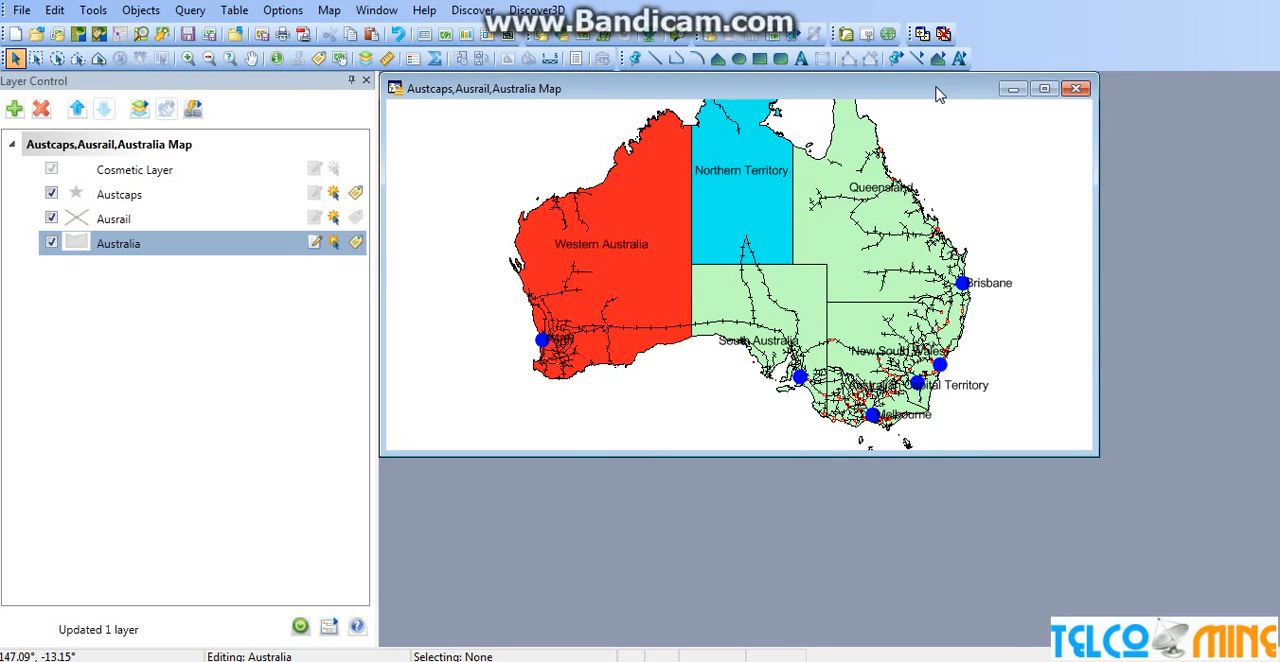
pyautogui.moveTo(940, 92); pyautogui.dragTo(990, 169)
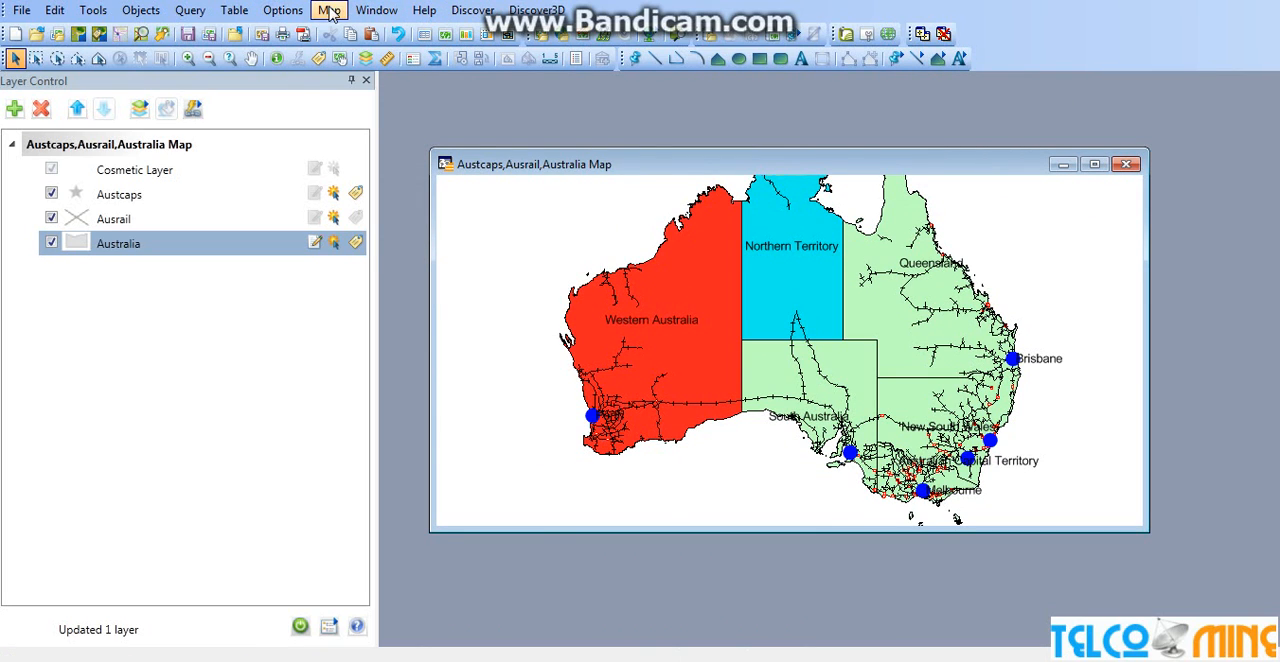
# Browse the Australia table again, select Western Australia on the map and place the browser over the map's lower part
pyautogui.click(377, 11)
pyautogui.click(417, 31)
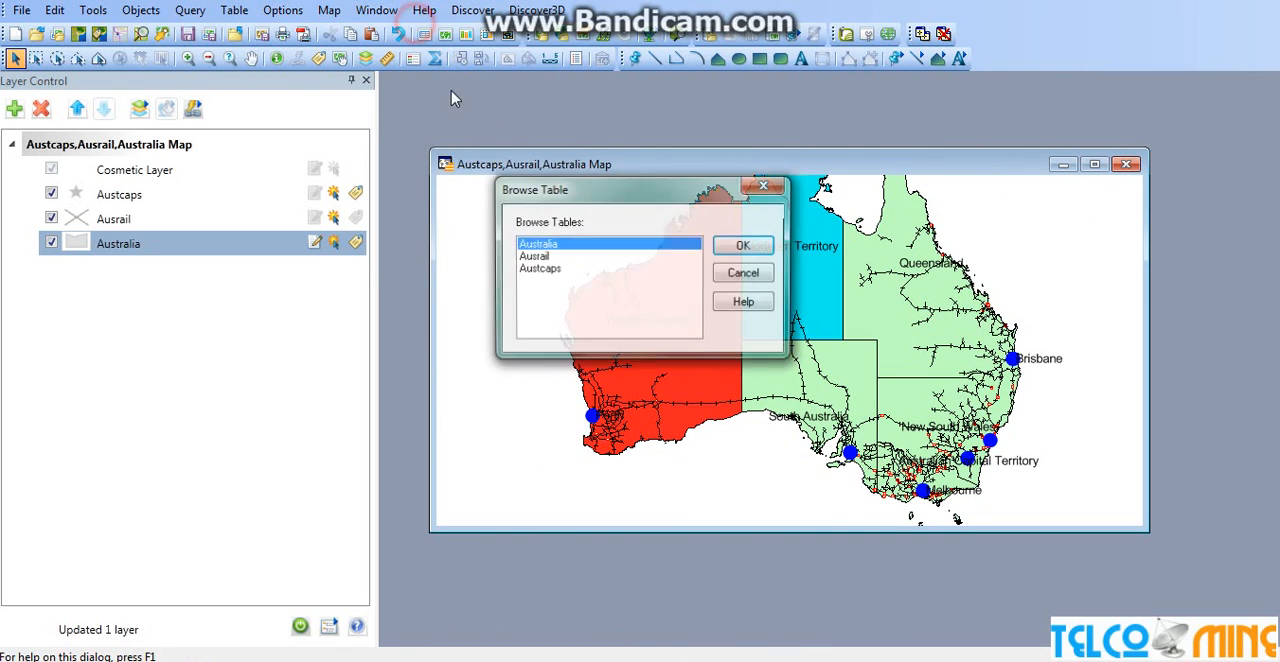
pyautogui.click(729, 248)
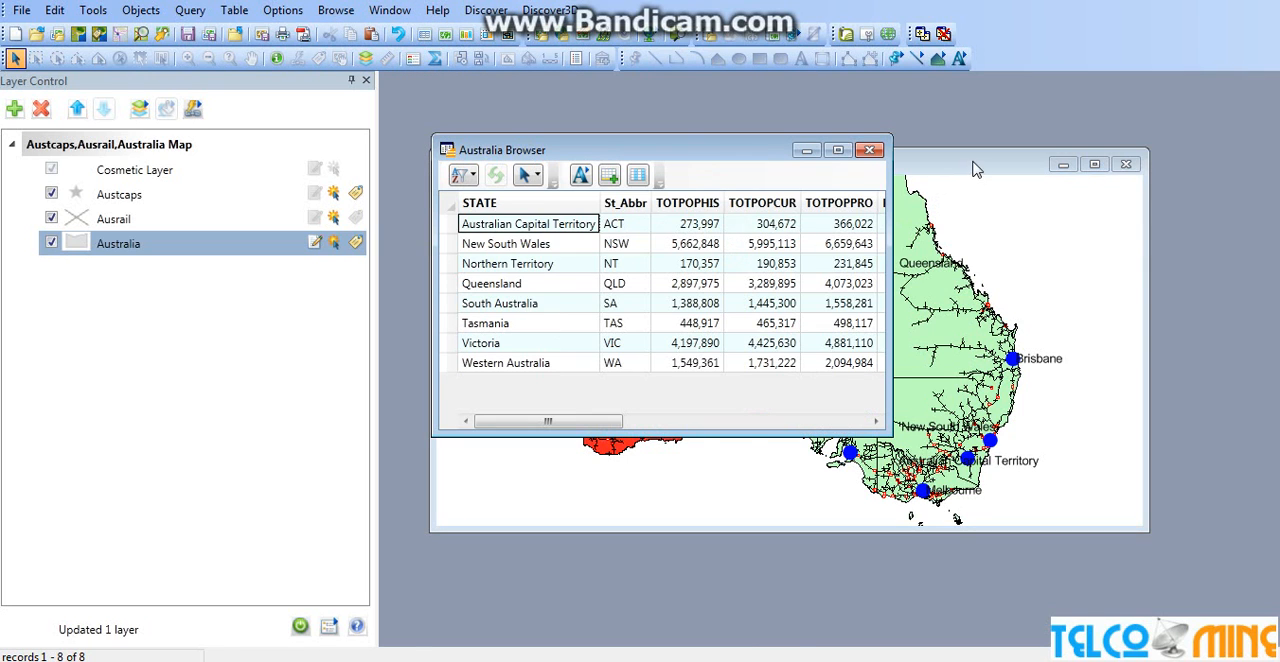
pyautogui.moveTo(977, 170); pyautogui.dragTo(1063, 132)
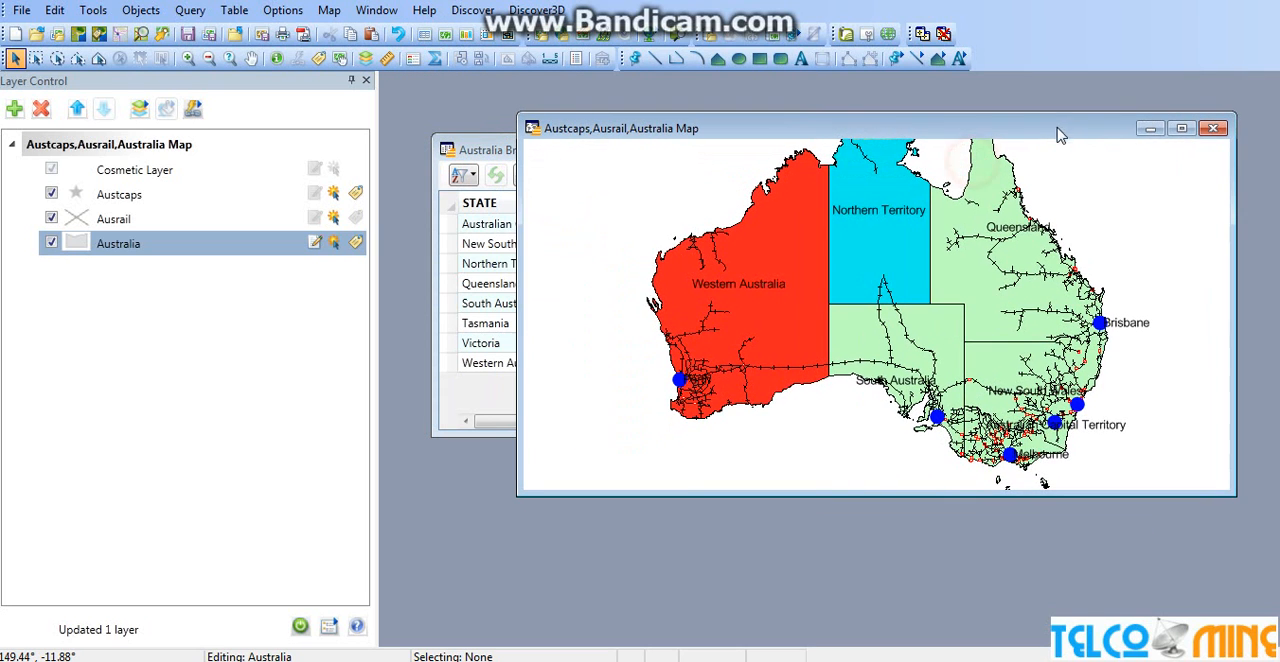
pyautogui.click(764, 314)
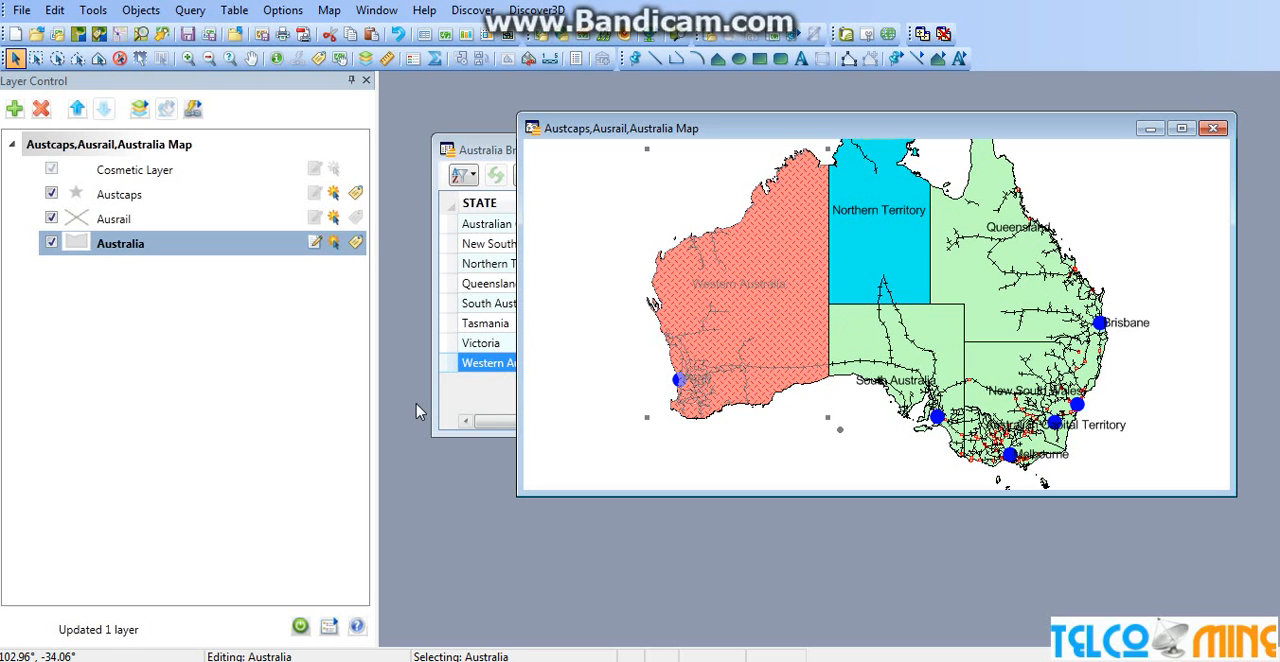
pyautogui.moveTo(476, 152); pyautogui.dragTo(555, 405)
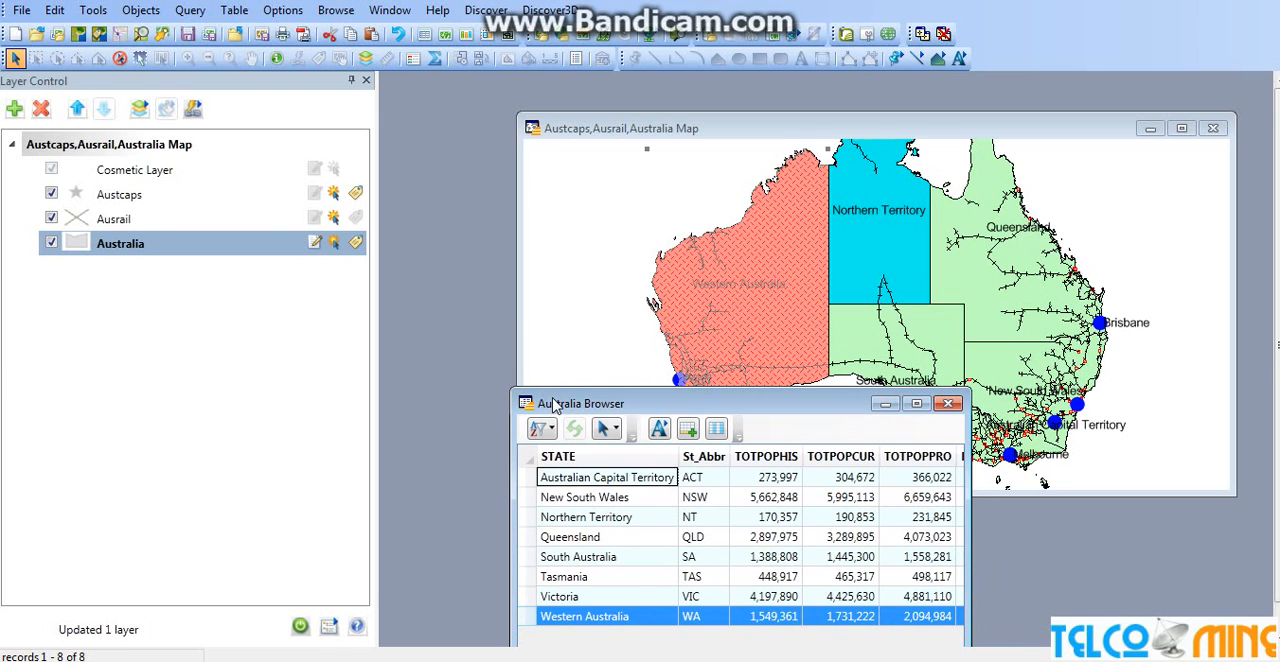
# Cascade the map and browser windows, and move the Australia browser down to uncover the upper part of the map
pyautogui.hotkey('alt', 'F4')
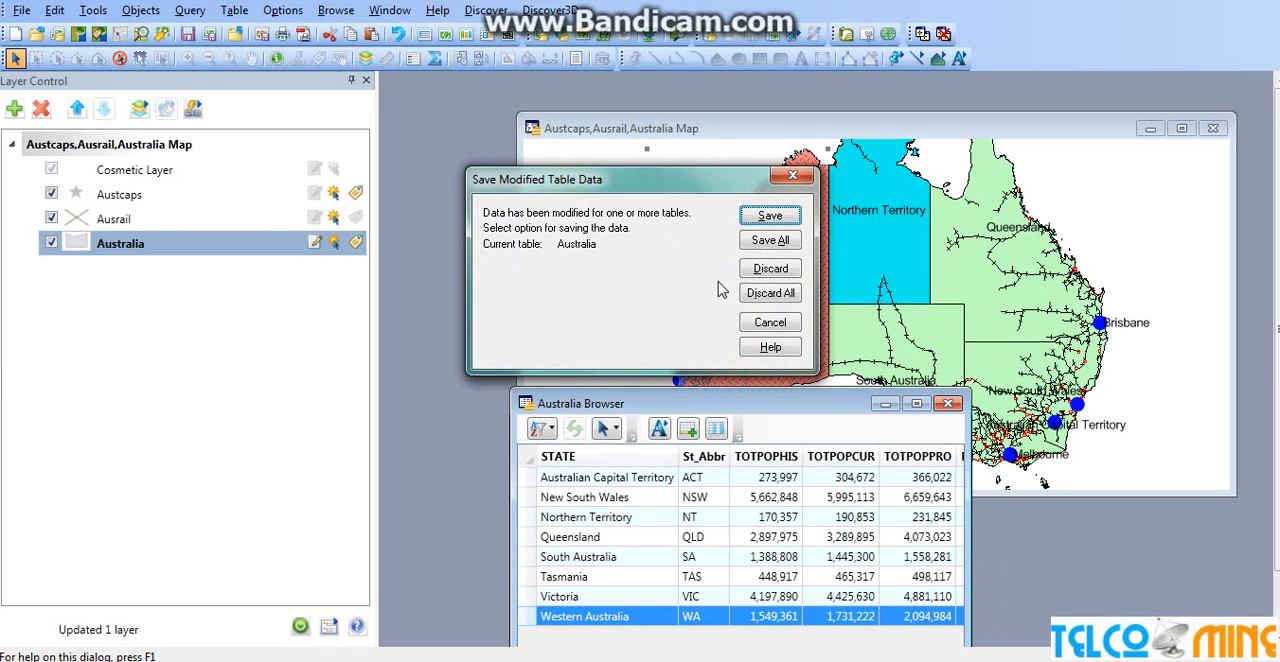
pyautogui.click(805, 178)
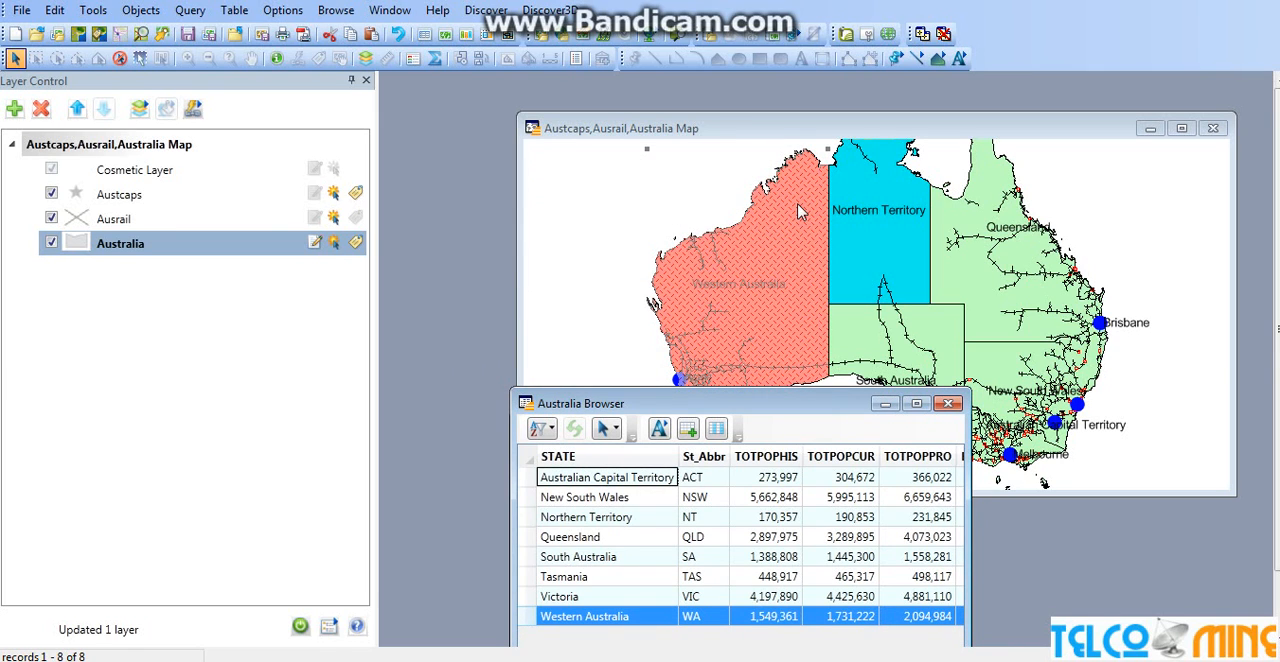
pyautogui.hotkey('shift', 'F5')
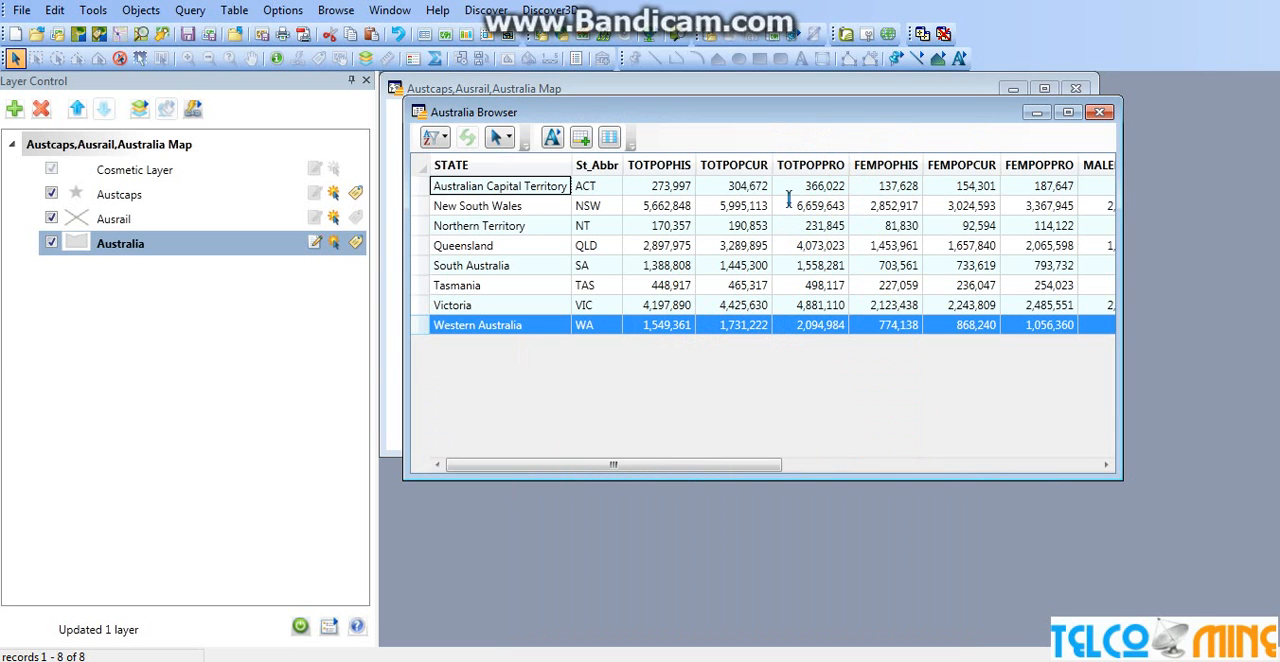
pyautogui.moveTo(763, 124); pyautogui.dragTo(762, 286)
# Select the Queensland, Western Australia and Tasmania records together in the Australia browser and reposition its window over the map
pyautogui.click(428, 490)
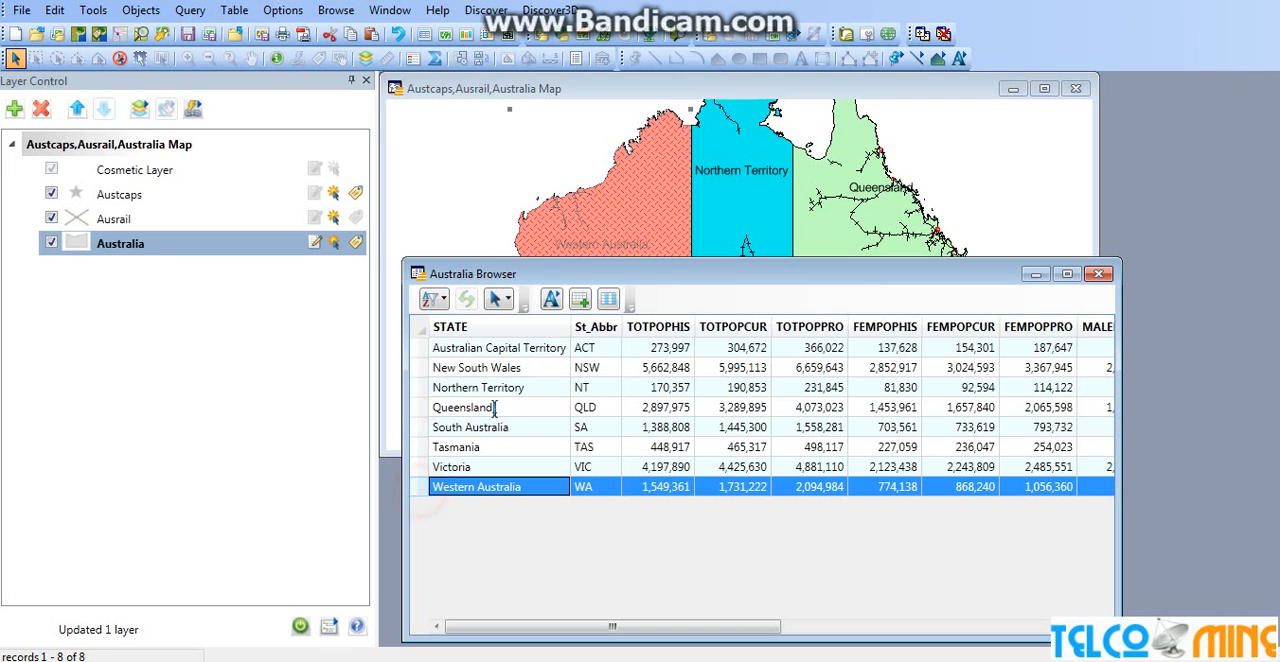
pyautogui.click(420, 407)
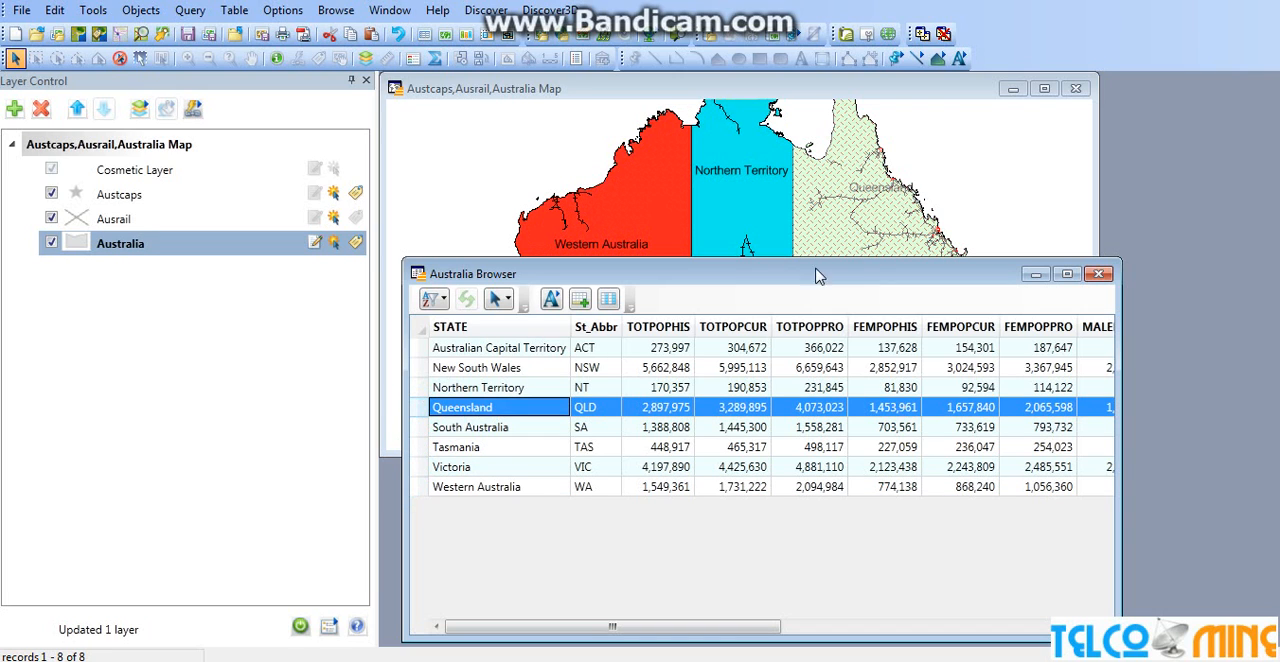
pyautogui.keyDown('ctrl'); pyautogui.click(421, 487); pyautogui.keyUp('ctrl')
pyautogui.keyDown('ctrl'); pyautogui.click(419, 447); pyautogui.keyUp('ctrl')
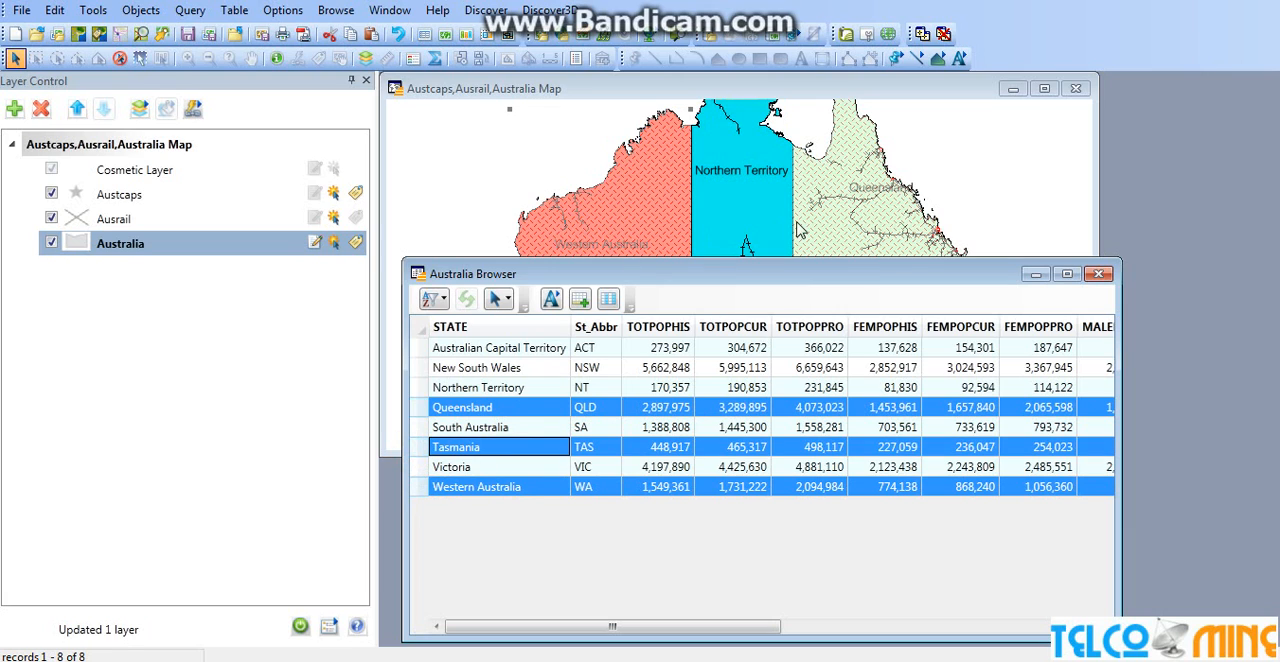
pyautogui.moveTo(777, 274); pyautogui.dragTo(842, 229)
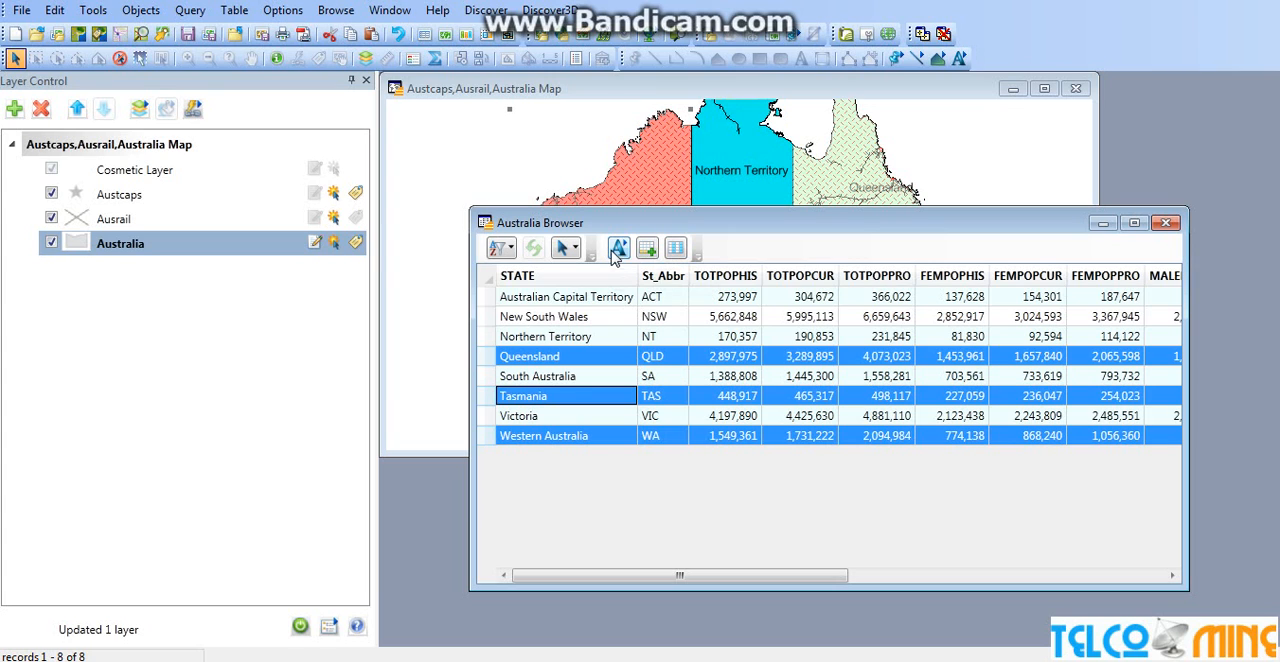
pyautogui.click(499, 250)
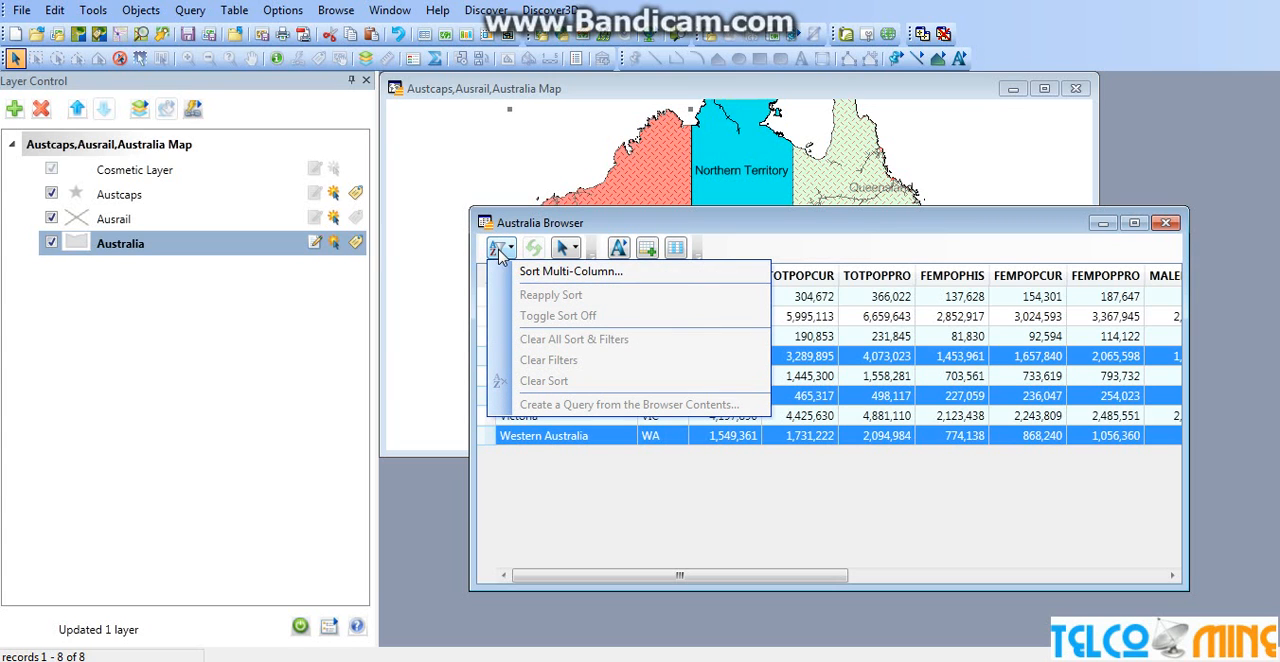
pyautogui.click(552, 271)
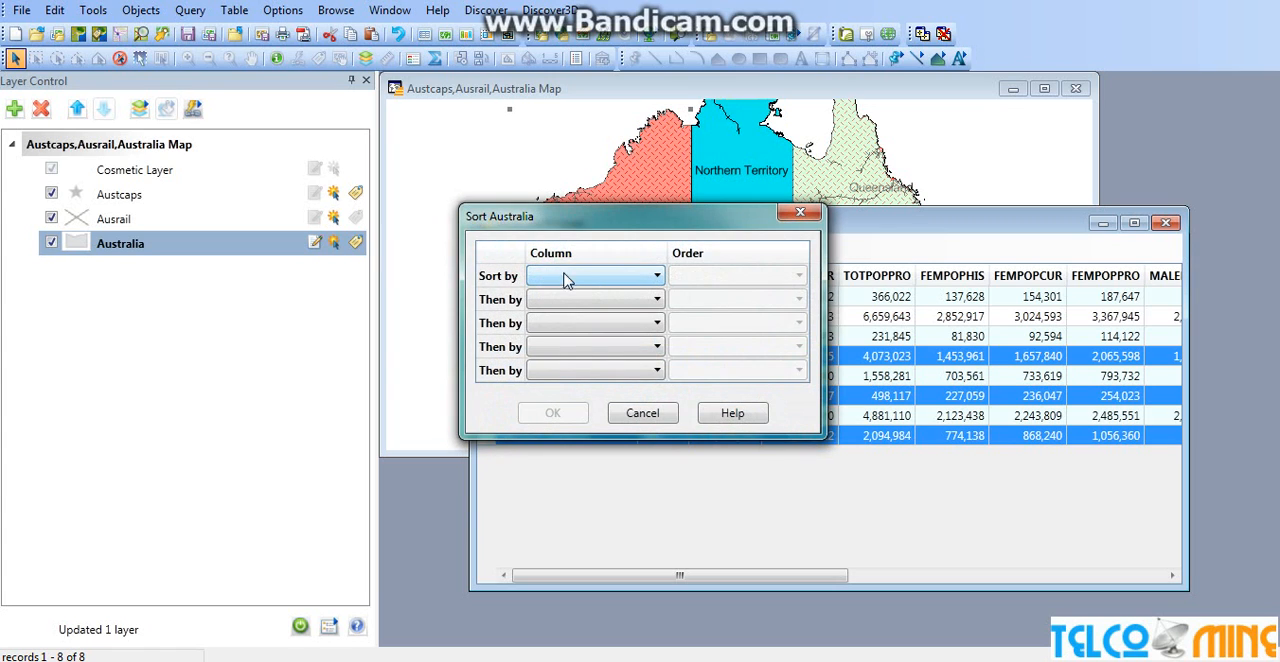
pyautogui.click(565, 280)
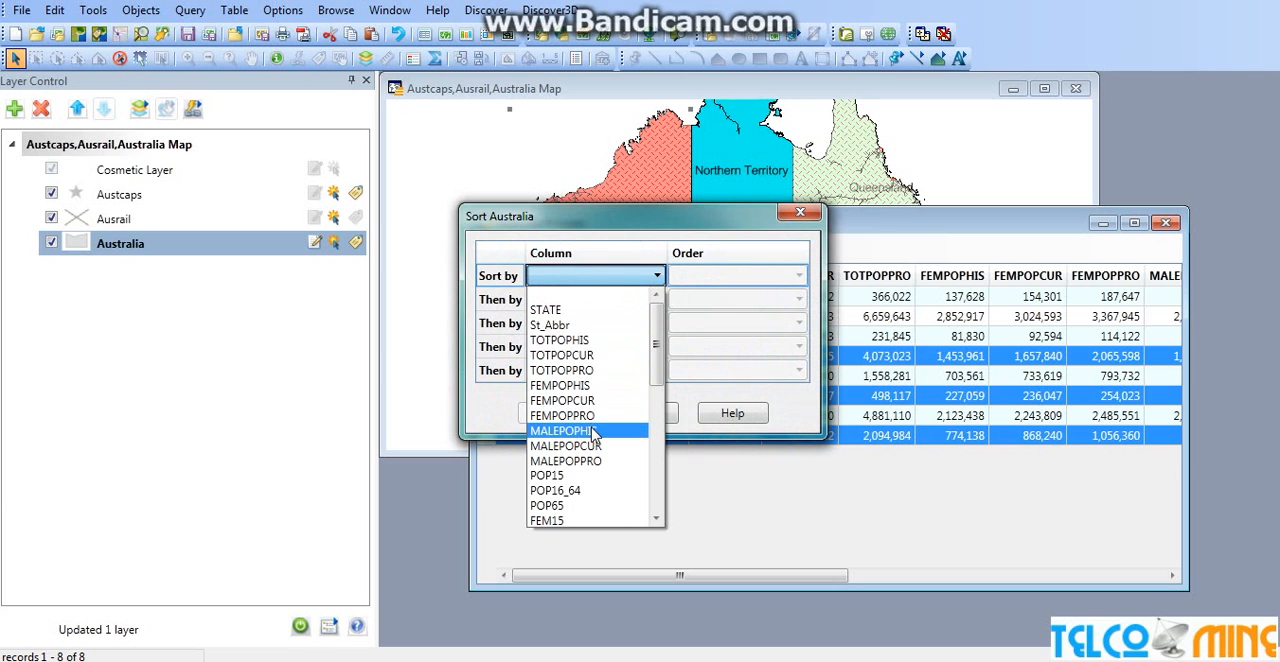
pyautogui.click(636, 276)
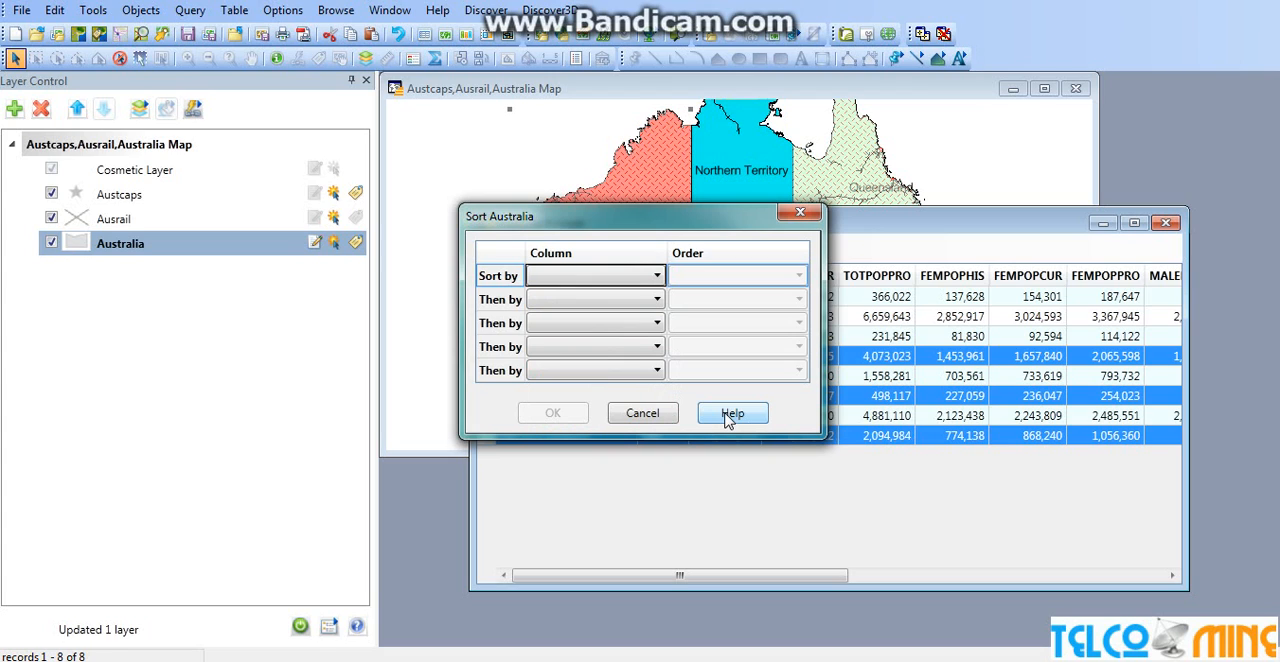
pyautogui.click(648, 413)
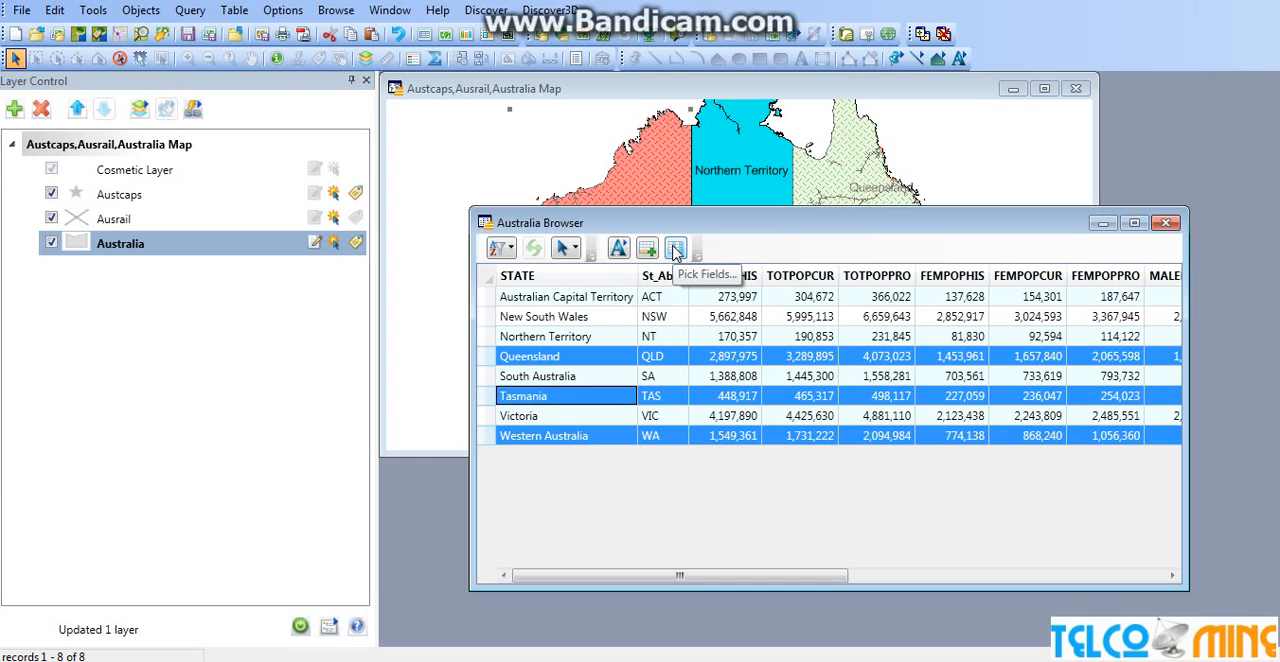
# Open the field picker for the Australia browser and remove all the columns it displays
pyautogui.click(675, 250)
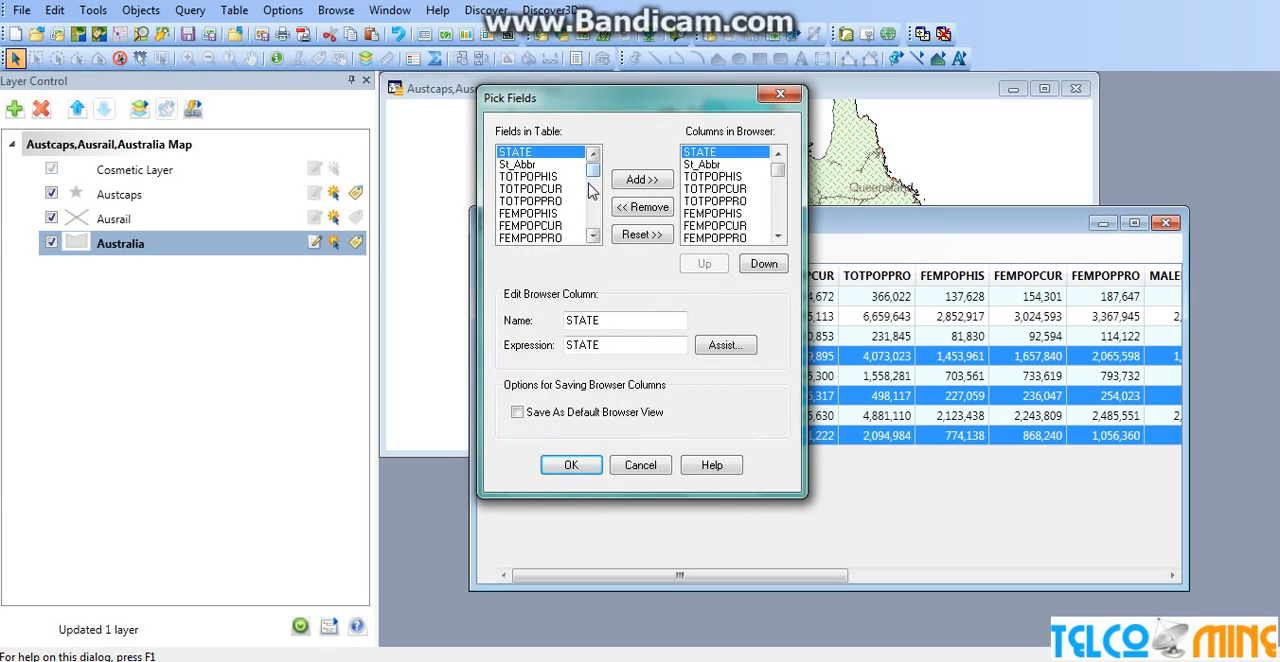
pyautogui.click(645, 208)
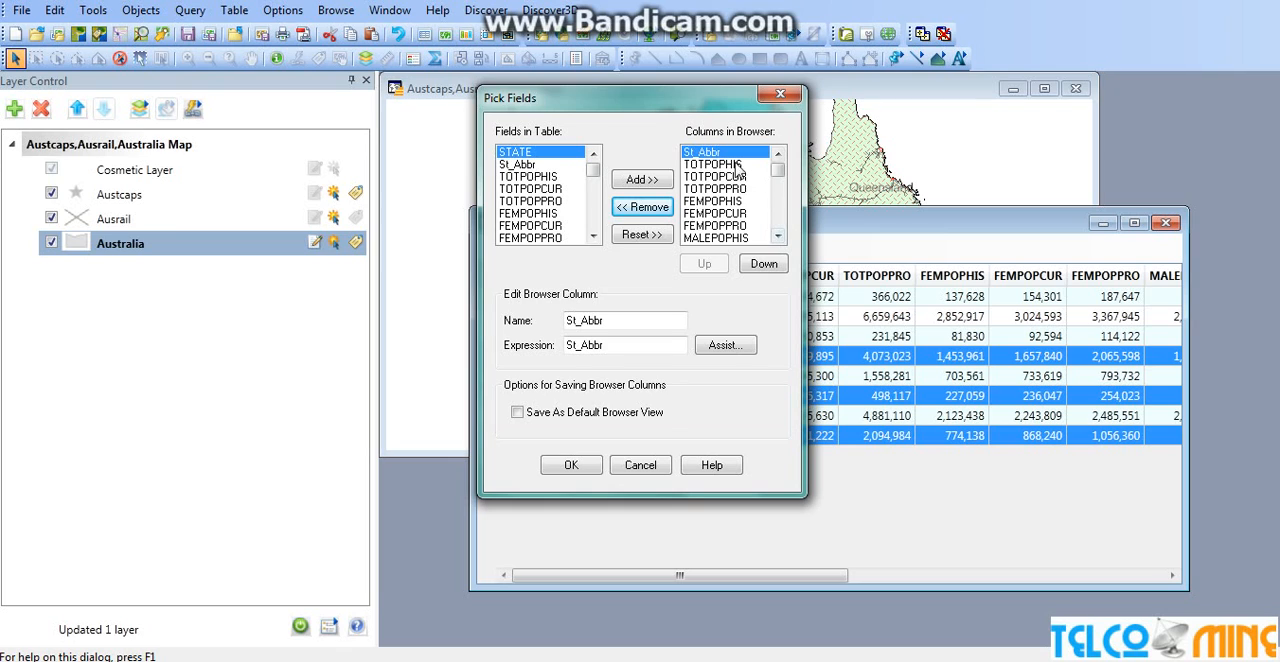
pyautogui.moveTo(735, 163); pyautogui.dragTo(745, 272)
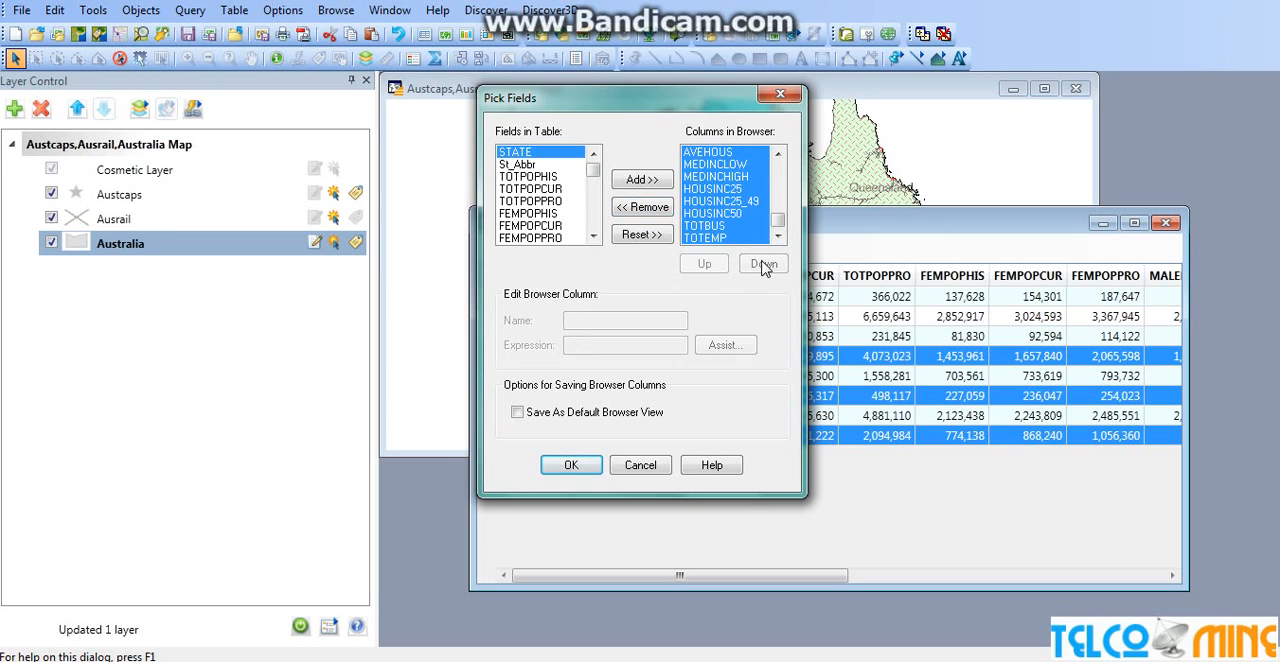
pyautogui.click(638, 208)
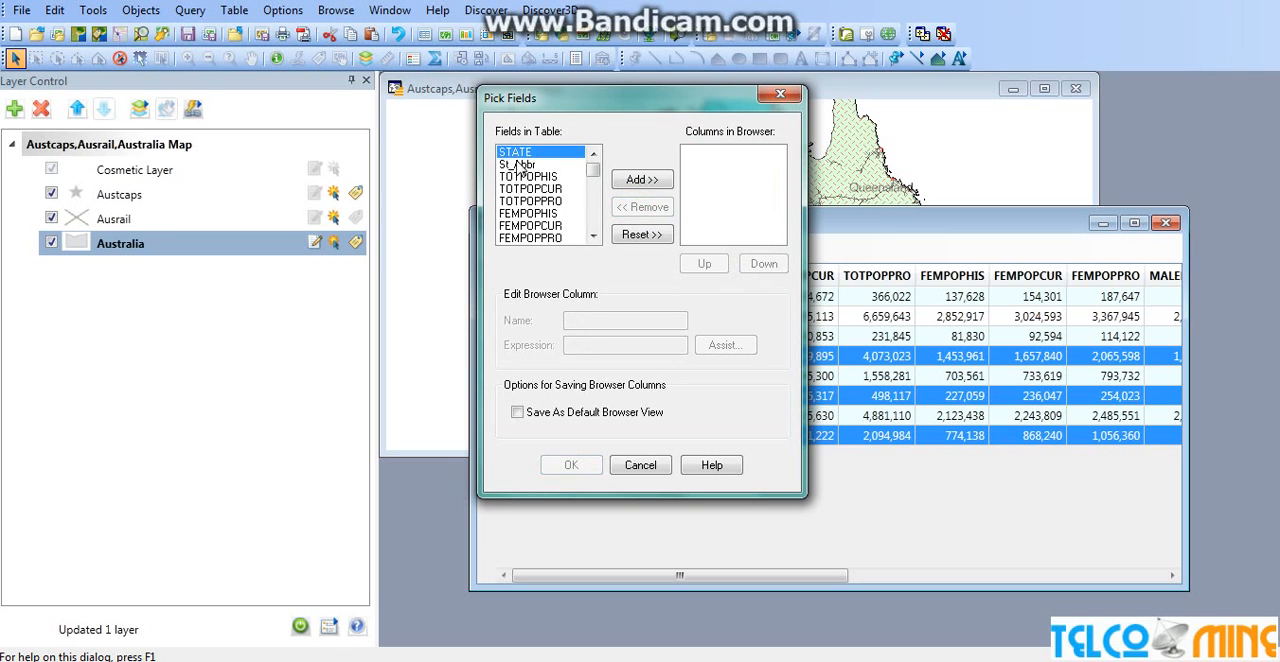
# Show only the STATE, FEMPOPHIS, TOTPOPPRO and MALEPOPHIS fields, in that order, as columns in the Australia browser
pyautogui.click(642, 182)
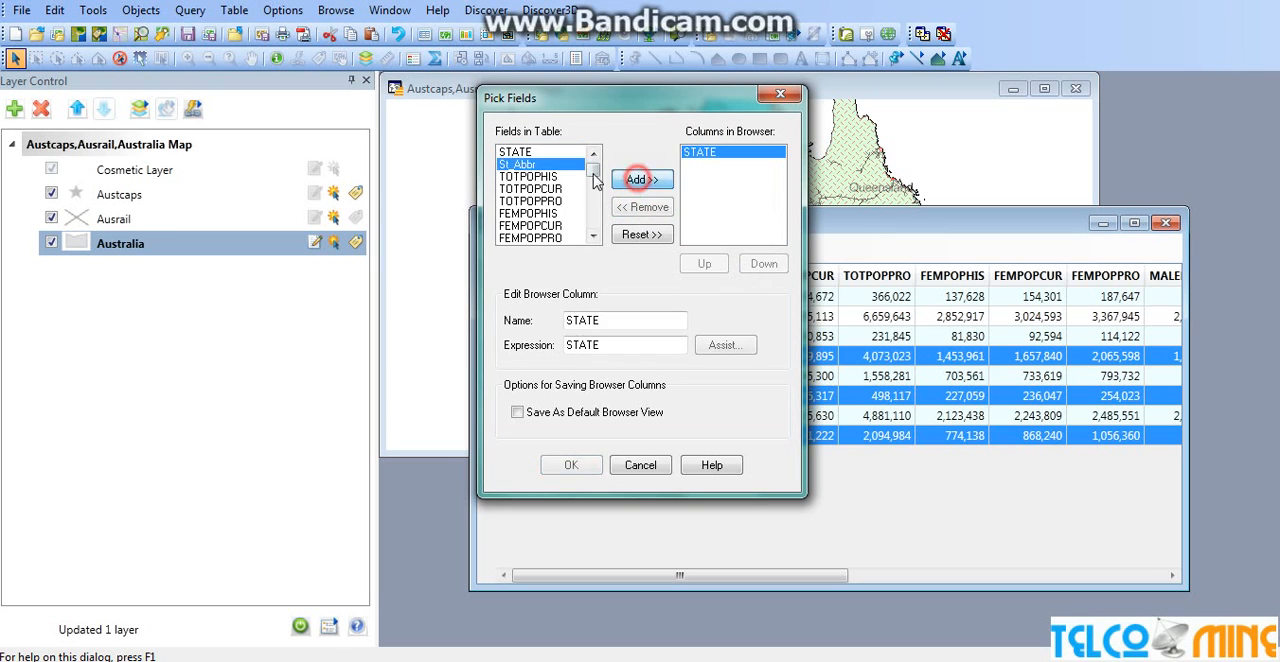
pyautogui.click(524, 226)
pyautogui.click(530, 213)
pyautogui.click(633, 181)
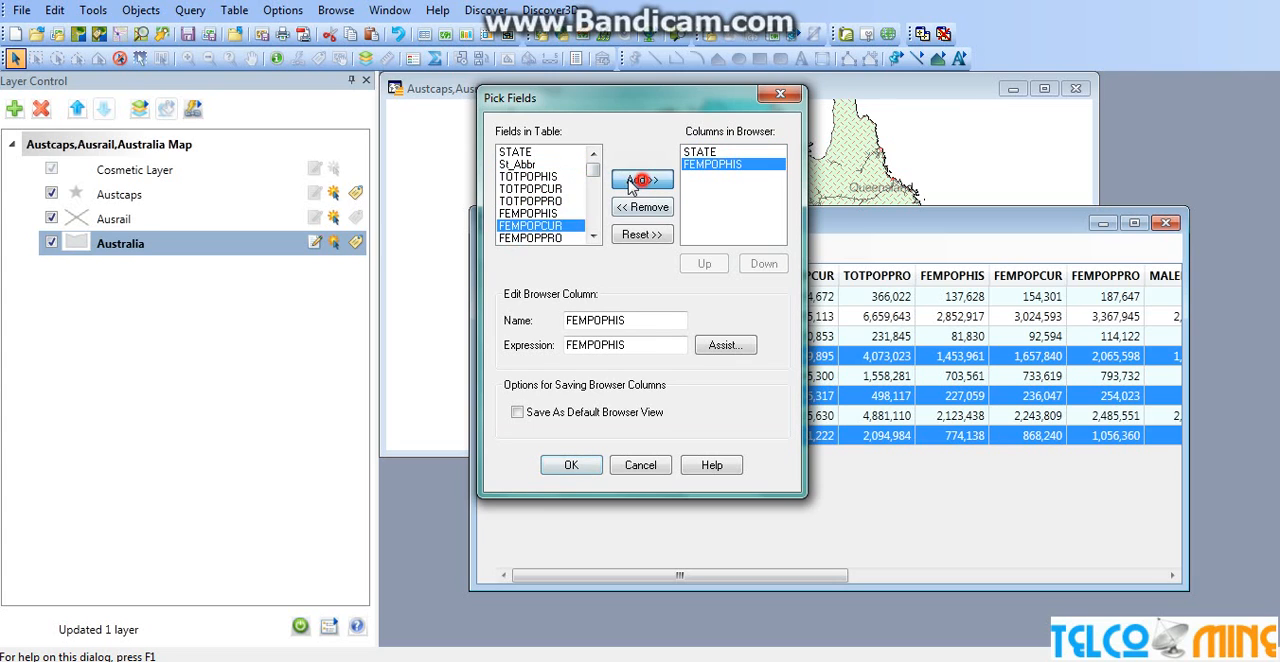
pyautogui.click(530, 201)
pyautogui.click(642, 180)
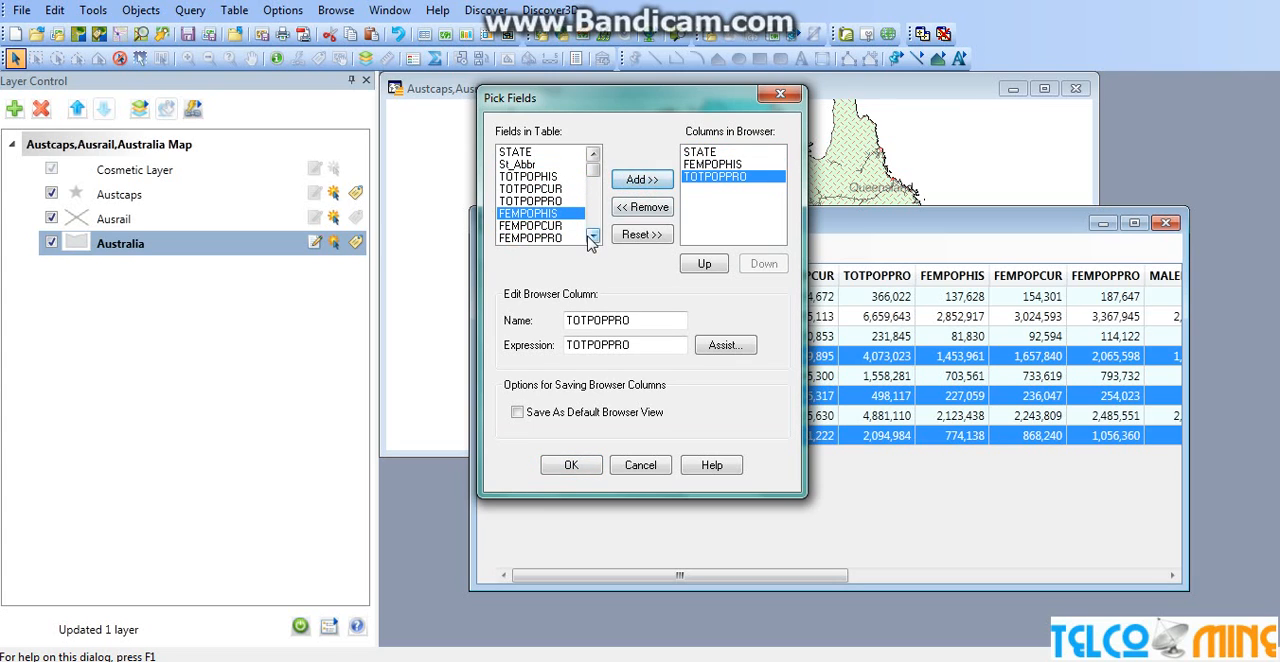
pyautogui.click(592, 236)
pyautogui.click(592, 236)
pyautogui.click(592, 236)
pyautogui.click(538, 213)
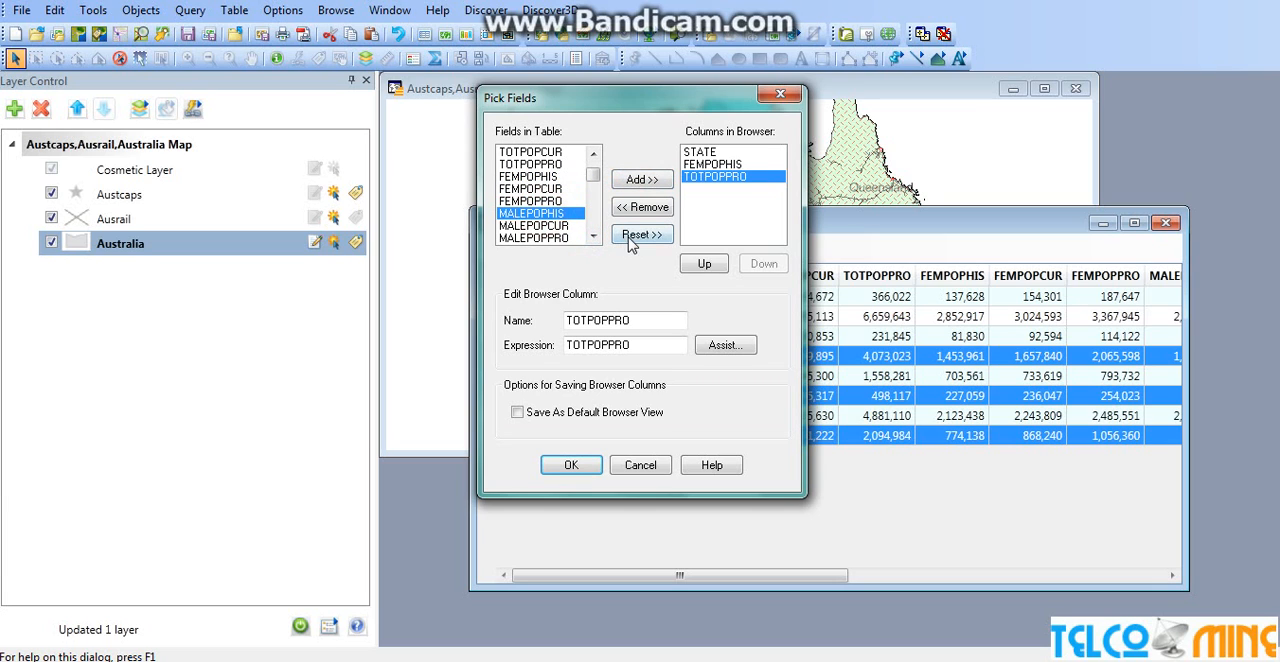
pyautogui.click(641, 184)
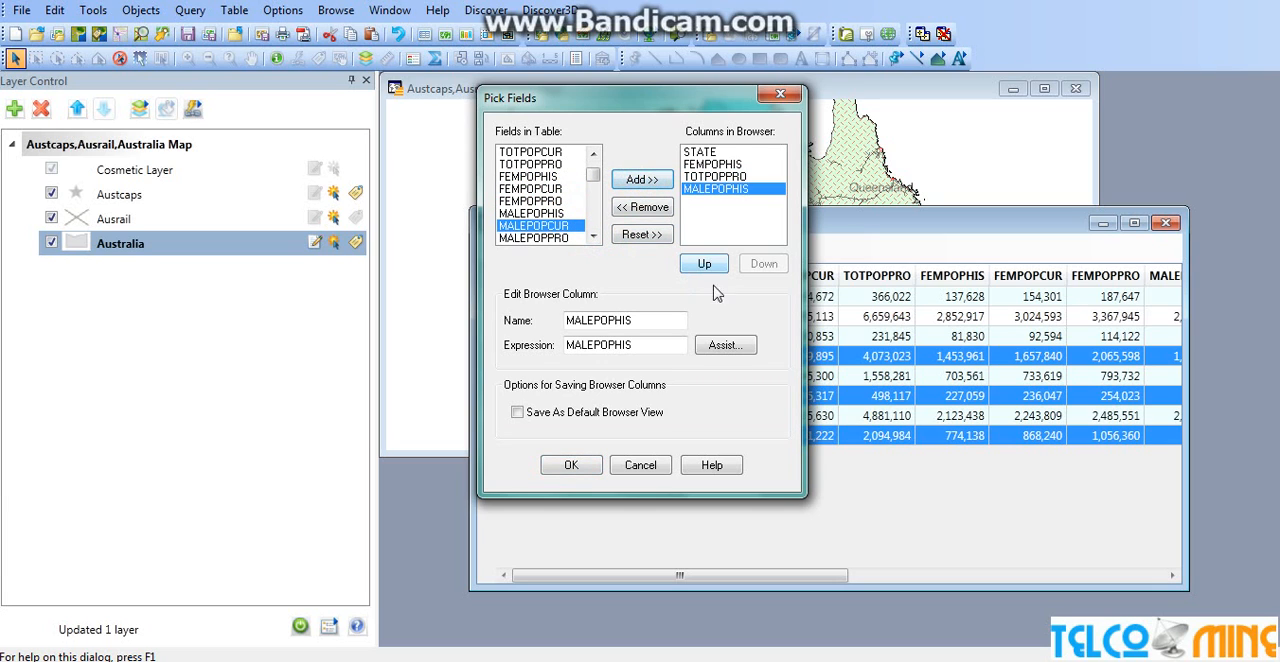
pyautogui.click(572, 466)
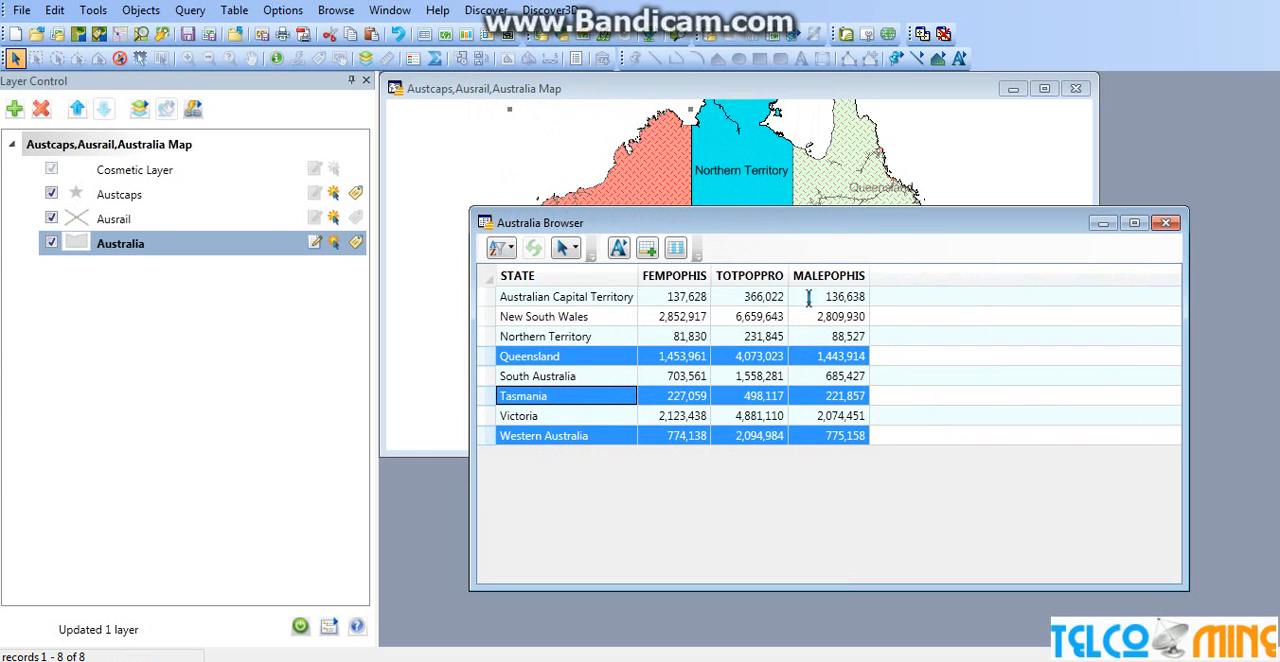
# Reposition the Australia browser window so it covers the map's middle and lower parts, leaving only the northern edge uncovered
pyautogui.moveTo(825, 231); pyautogui.dragTo(800, 316)
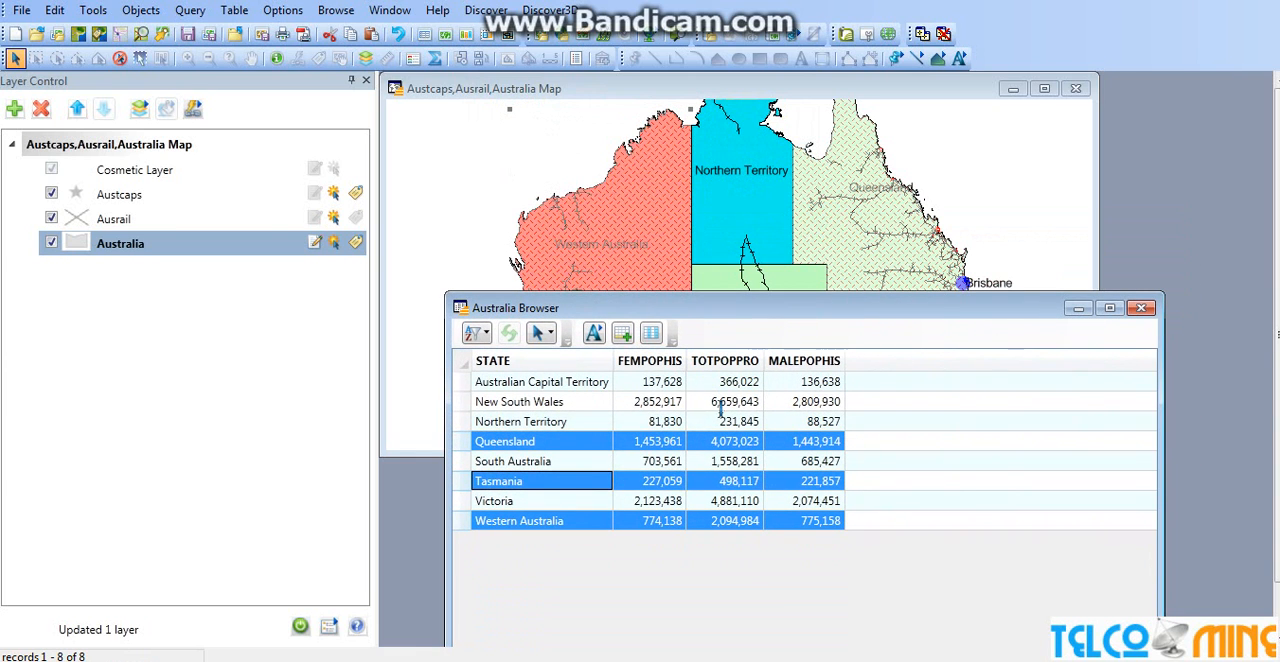
pyautogui.moveTo(968, 312); pyautogui.dragTo(990, 251)
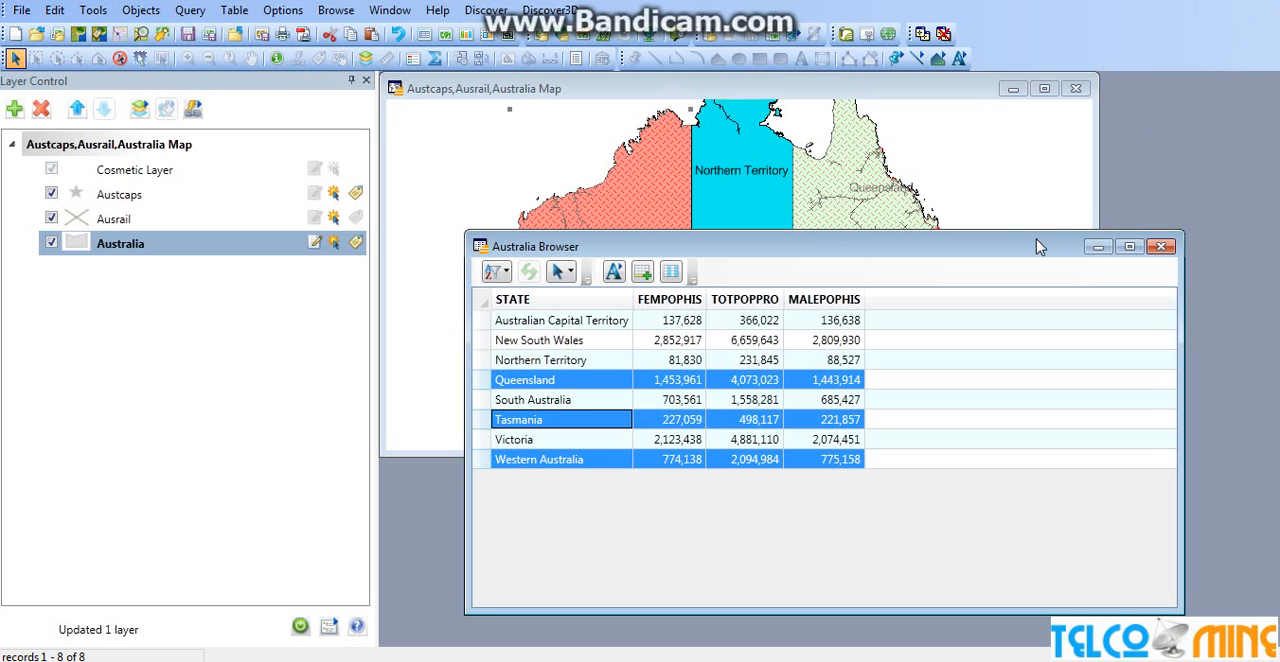
pyautogui.moveTo(1036, 252); pyautogui.dragTo(1007, 179)
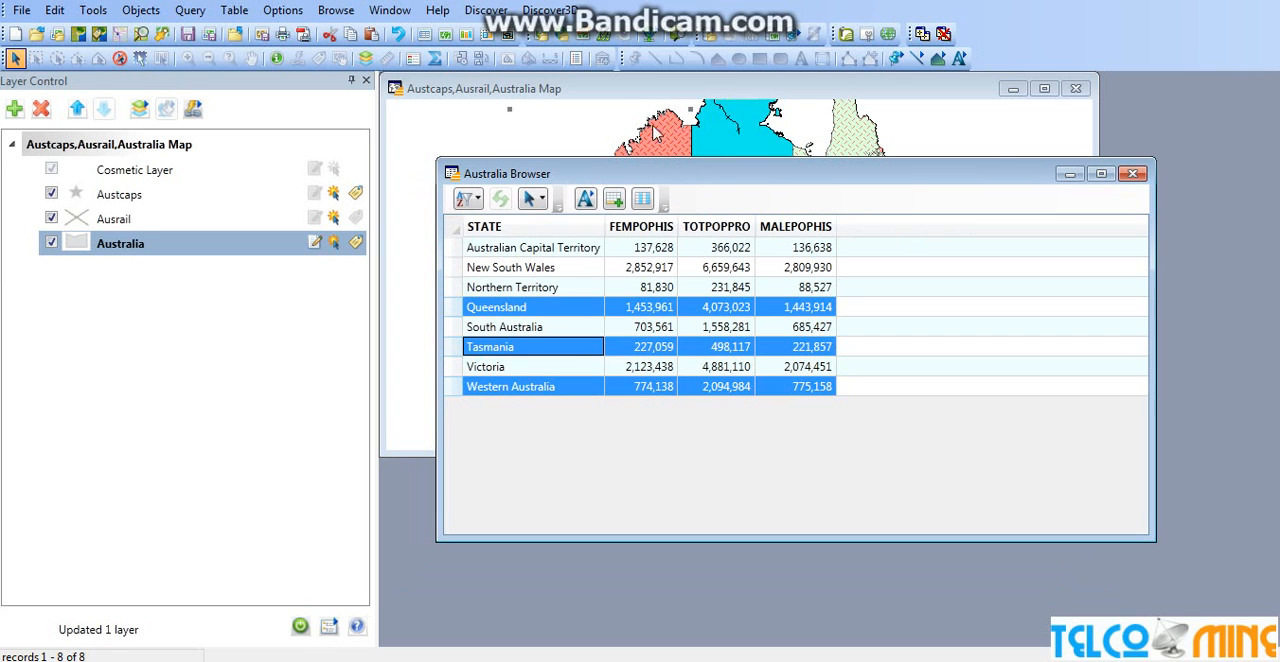
# Start a new graph window using the Histogram type with the Vertical template
pyautogui.click(389, 10)
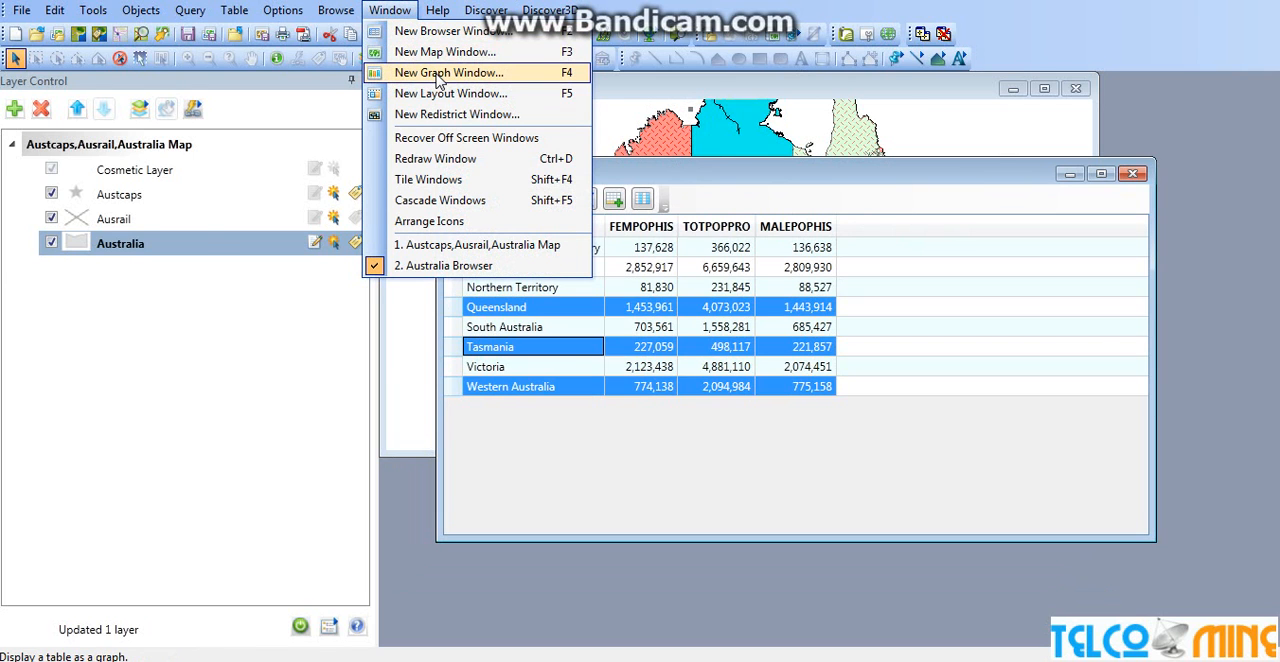
pyautogui.click(438, 76)
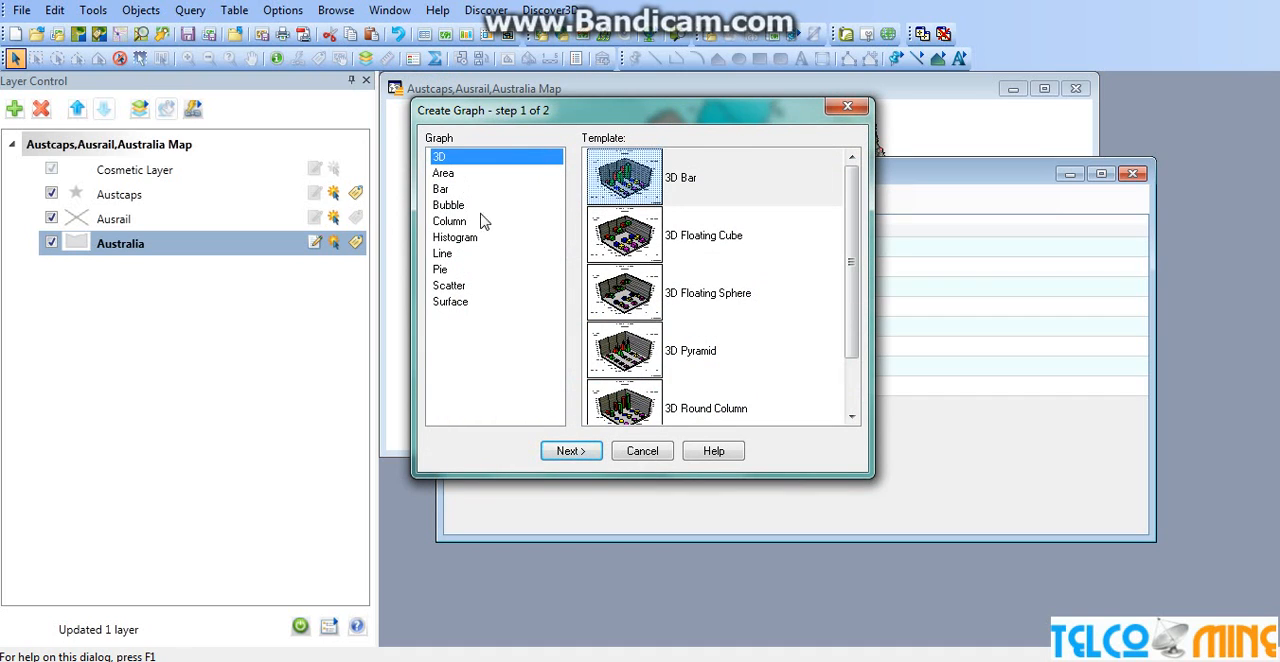
pyautogui.click(474, 245)
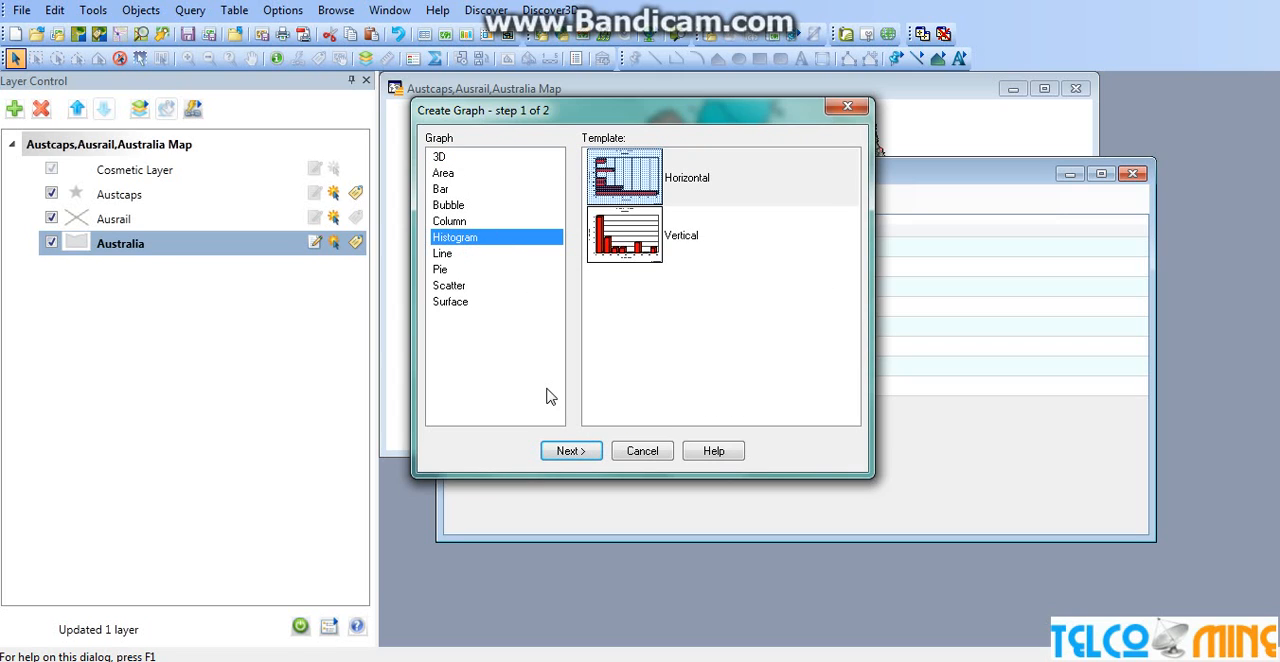
pyautogui.click(622, 257)
pyautogui.click(578, 451)
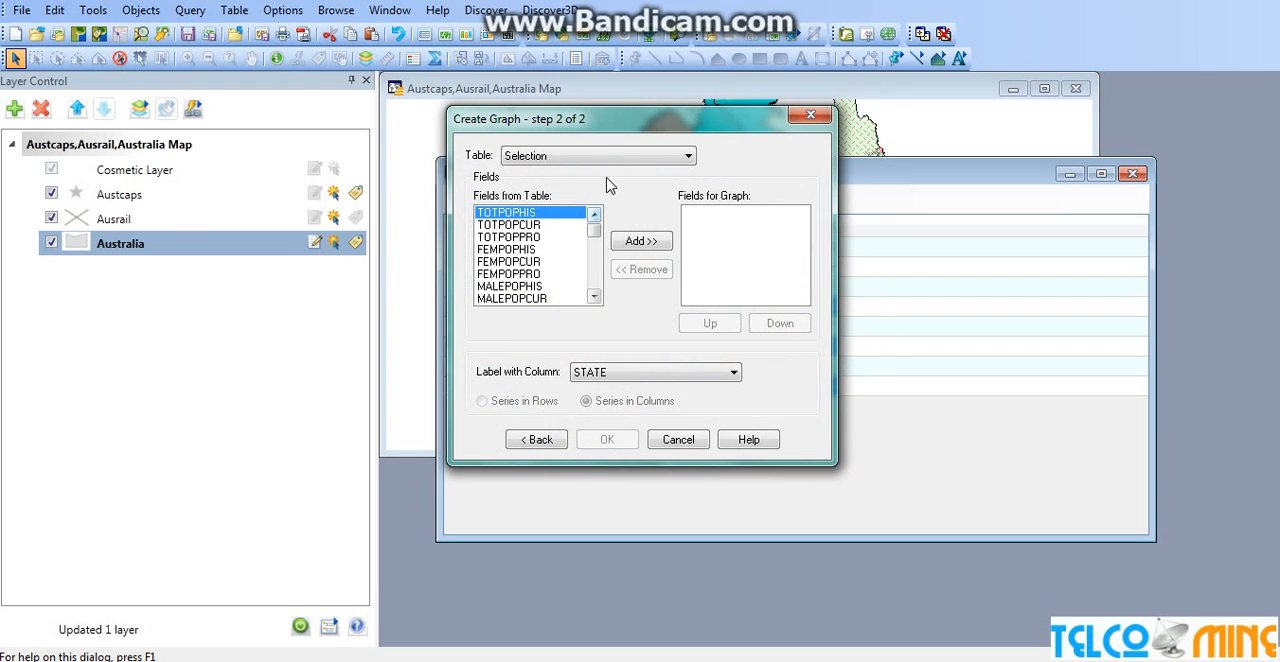
# Try to create the histogram of the selected records from the TOTPOPHIS, FEMPOPCUR and MALEPOPPRO fields
pyautogui.click(646, 245)
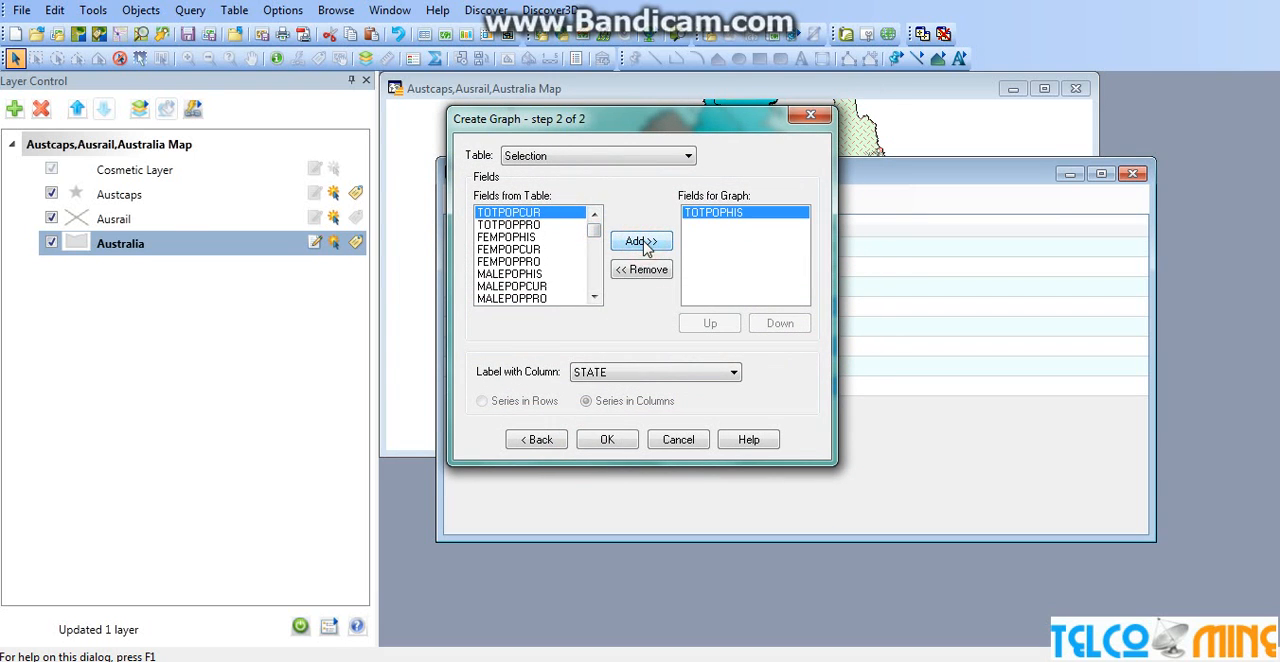
pyautogui.click(572, 251)
pyautogui.click(641, 241)
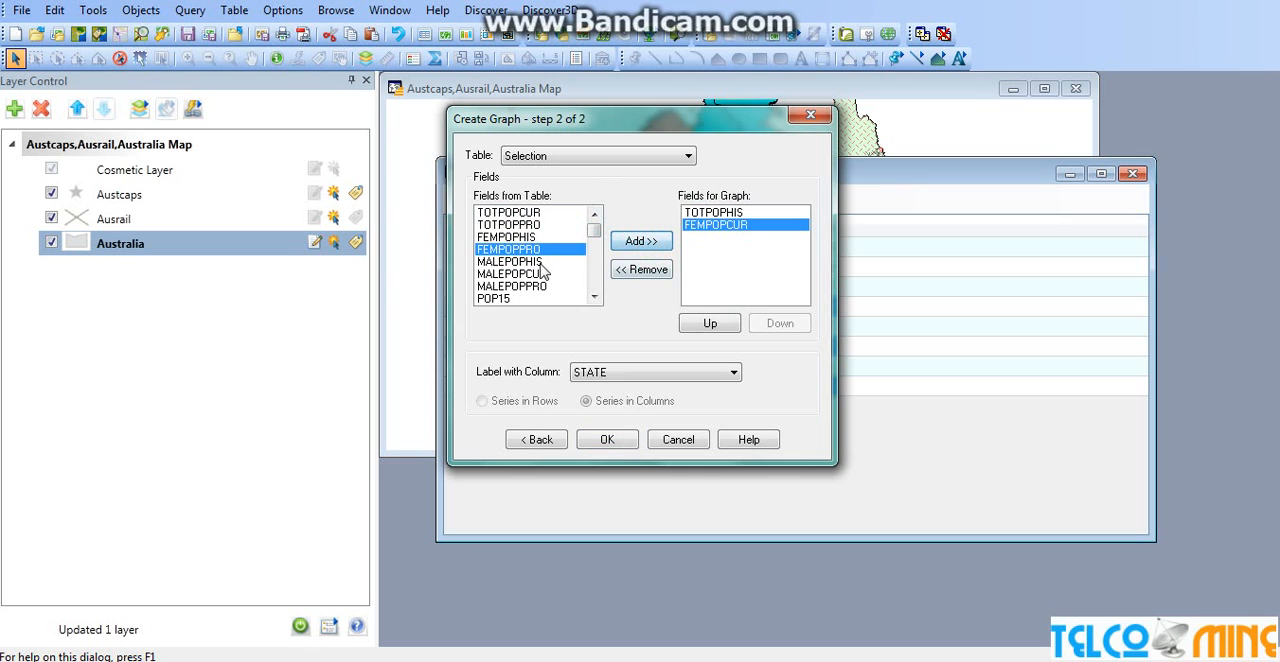
pyautogui.click(533, 286)
pyautogui.click(641, 241)
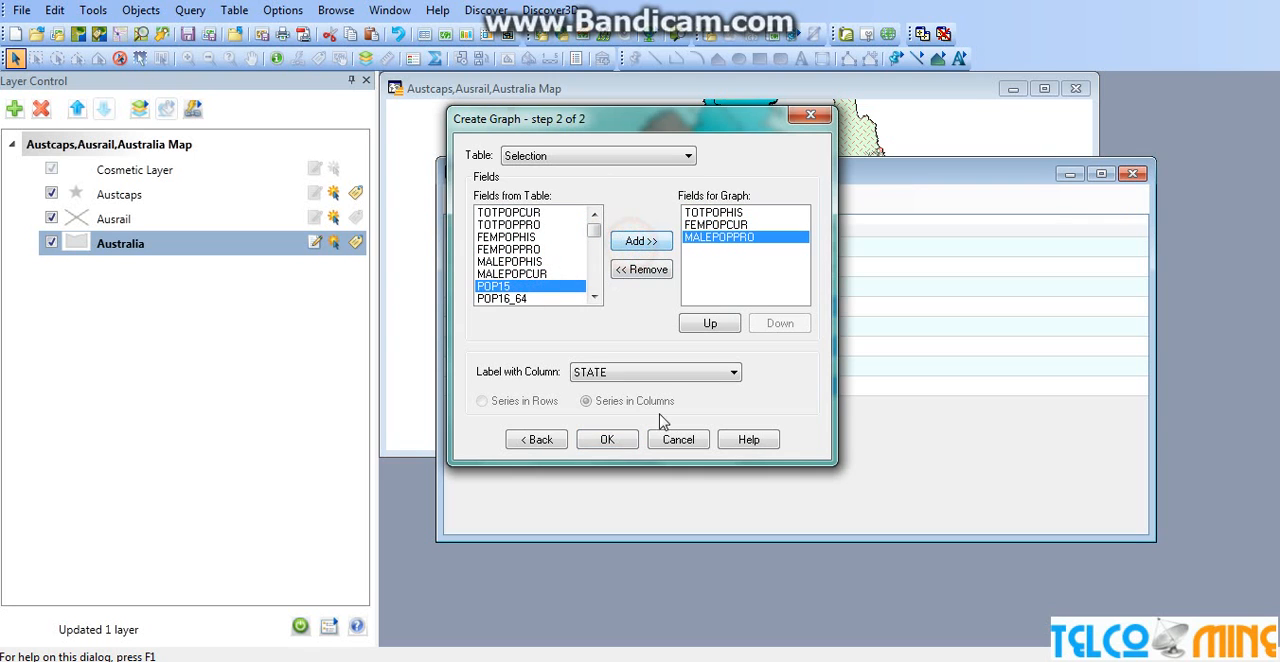
pyautogui.click(607, 439)
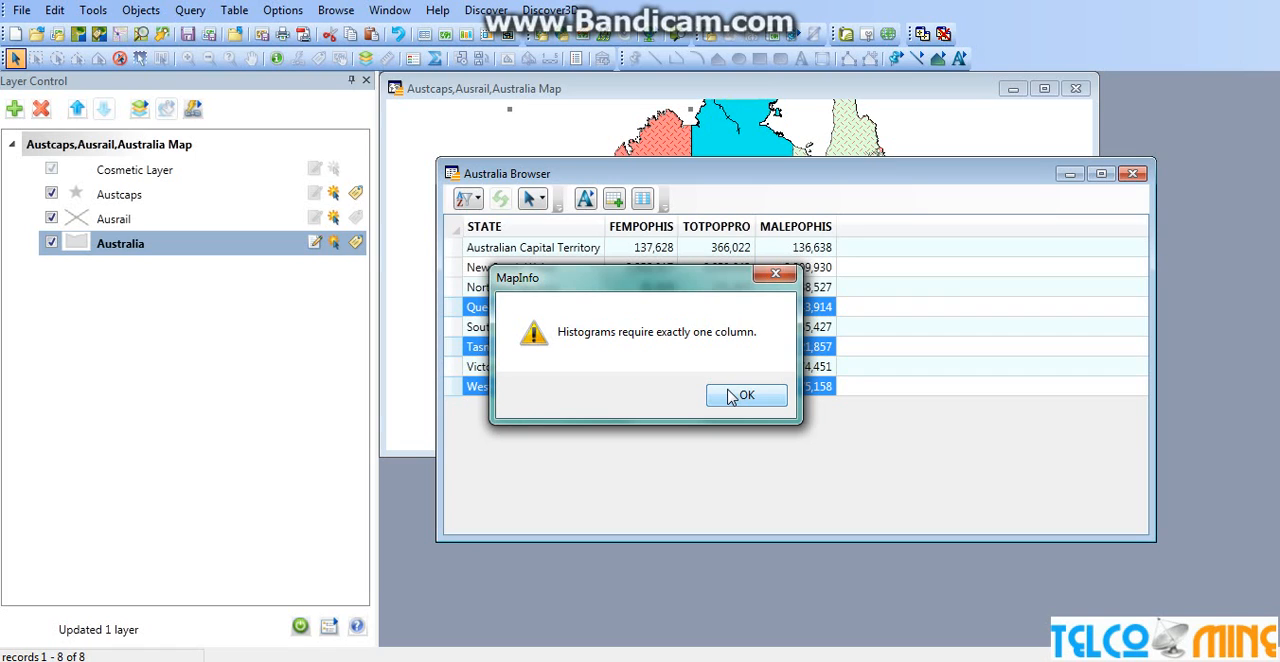
pyautogui.click(746, 396)
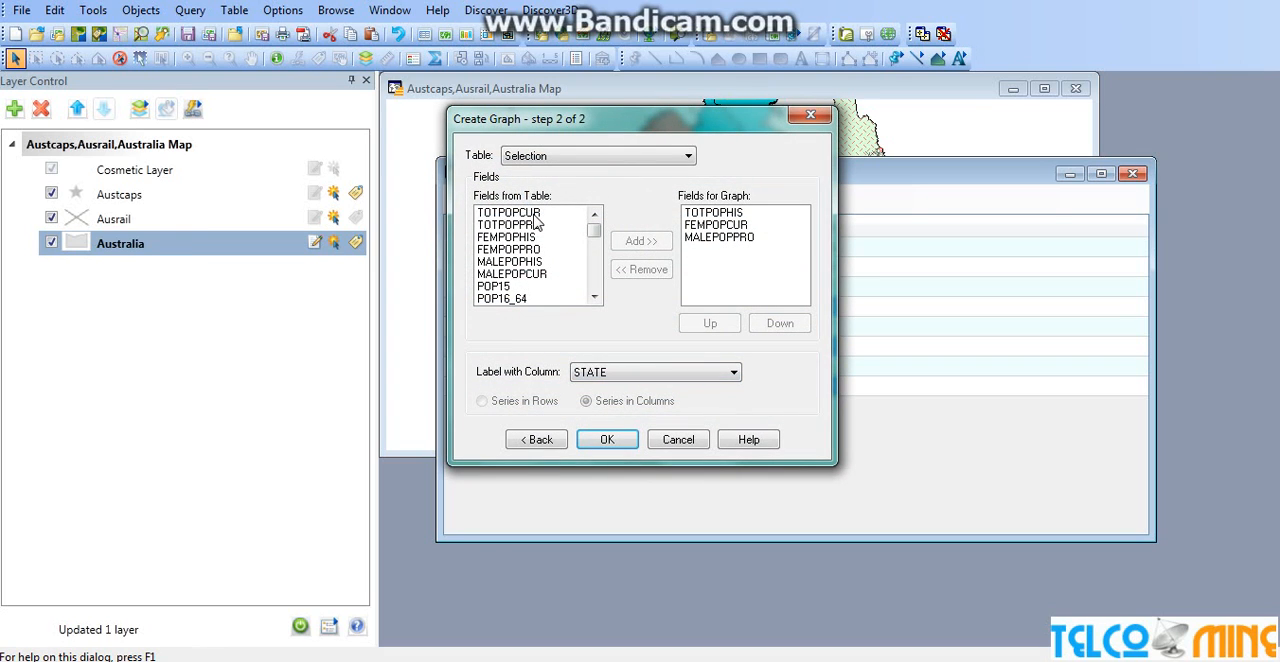
# Clear the graph's field list, create the histogram from TOTPOPHIS alone, and place its window over the browser's lower corner
pyautogui.click(538, 214)
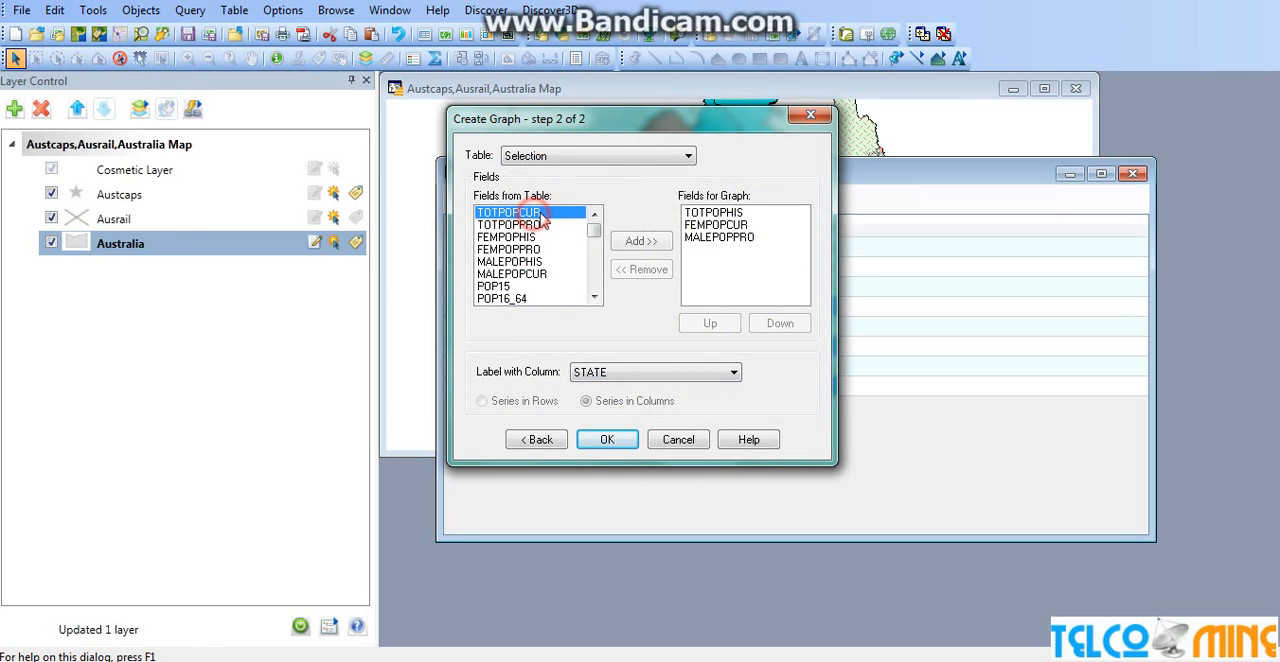
pyautogui.click(745, 213)
pyautogui.click(743, 214)
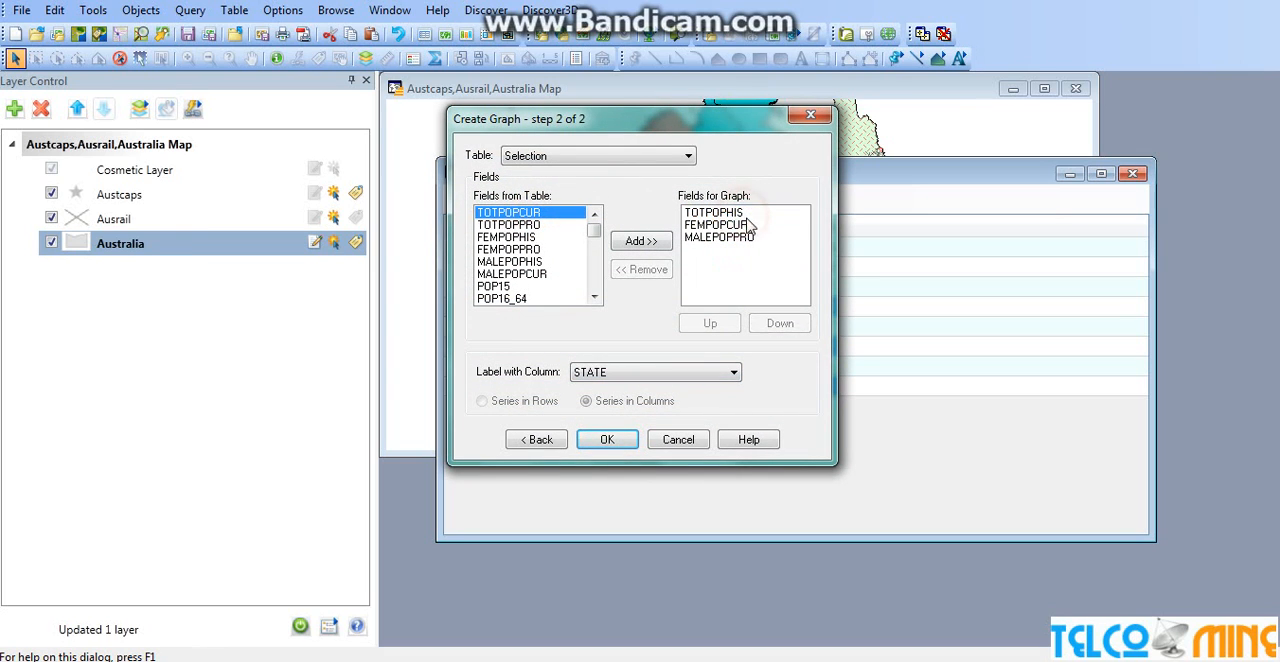
pyautogui.click(742, 215)
pyautogui.click(734, 226)
pyautogui.click(731, 238)
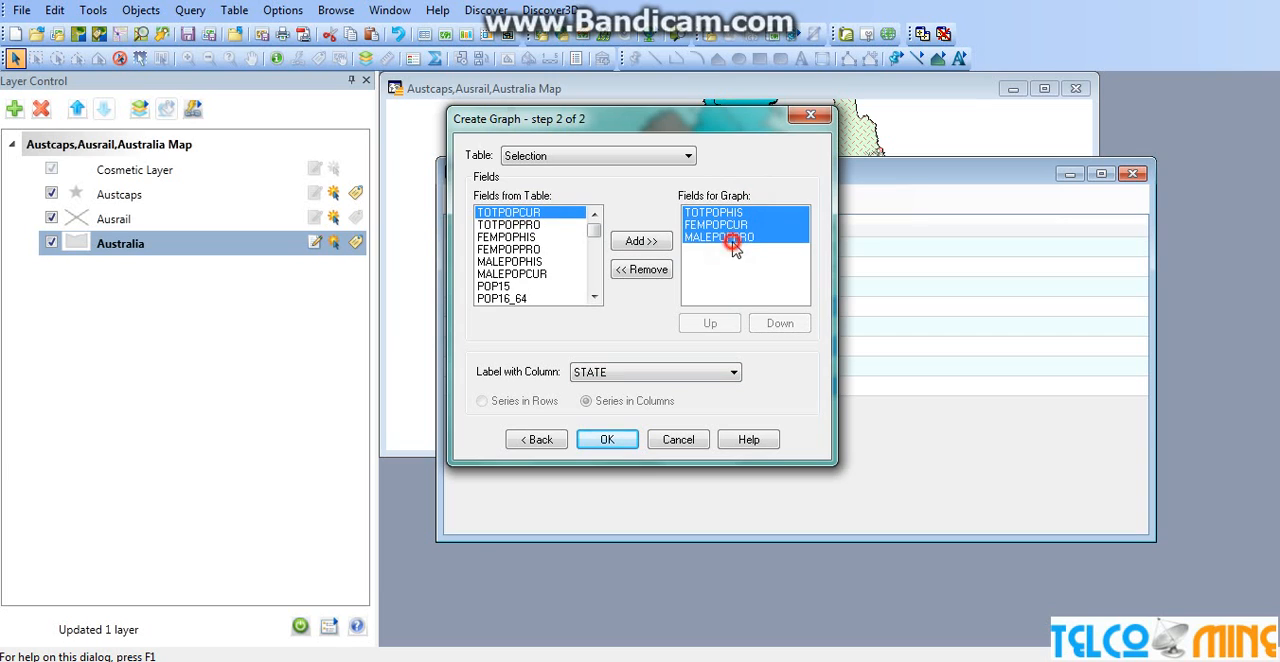
pyautogui.click(640, 270)
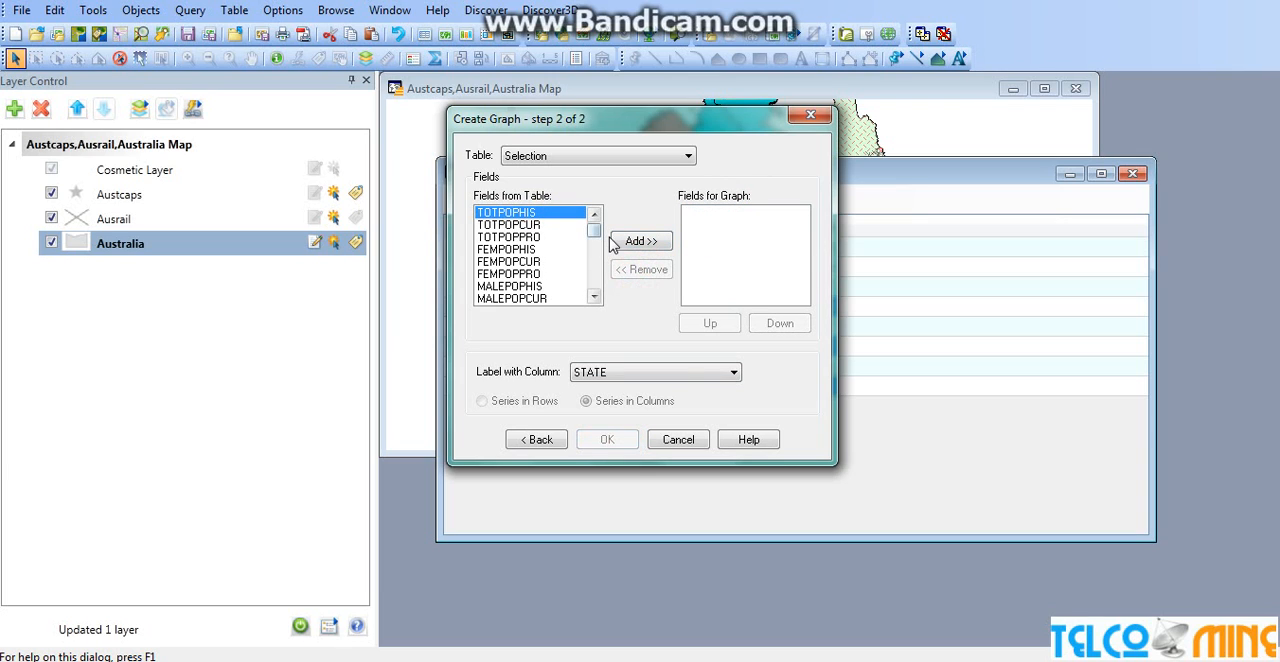
pyautogui.click(616, 243)
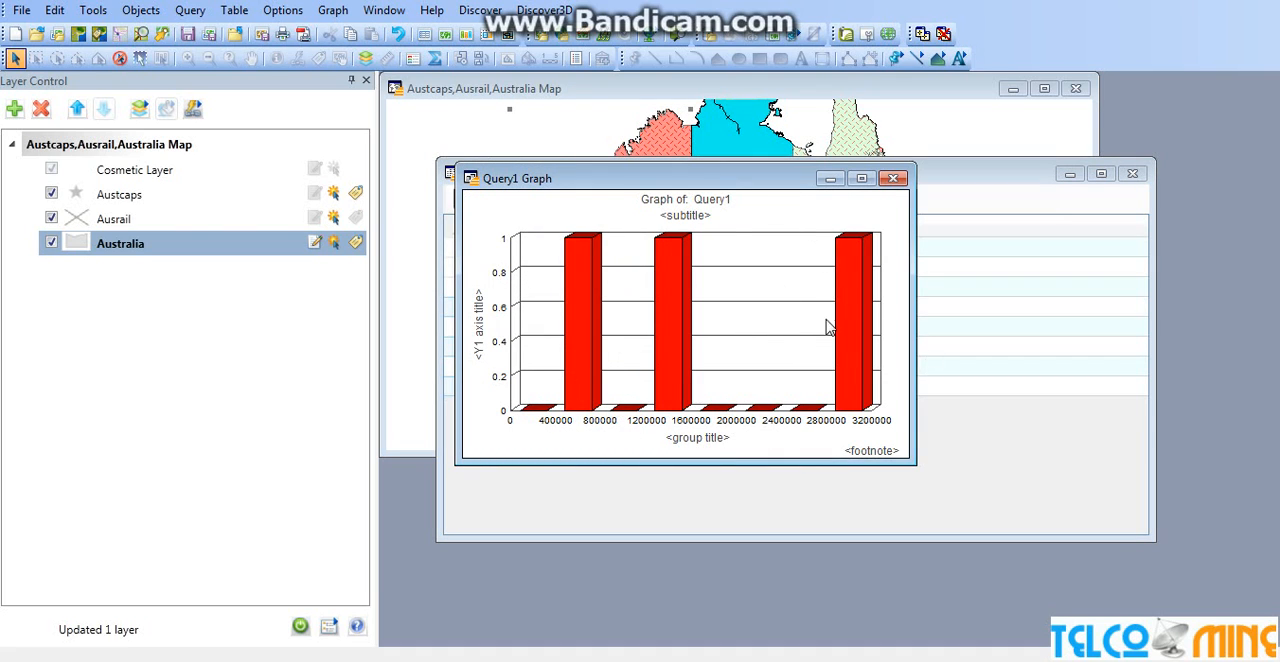
pyautogui.moveTo(750, 184); pyautogui.dragTo(1016, 288)
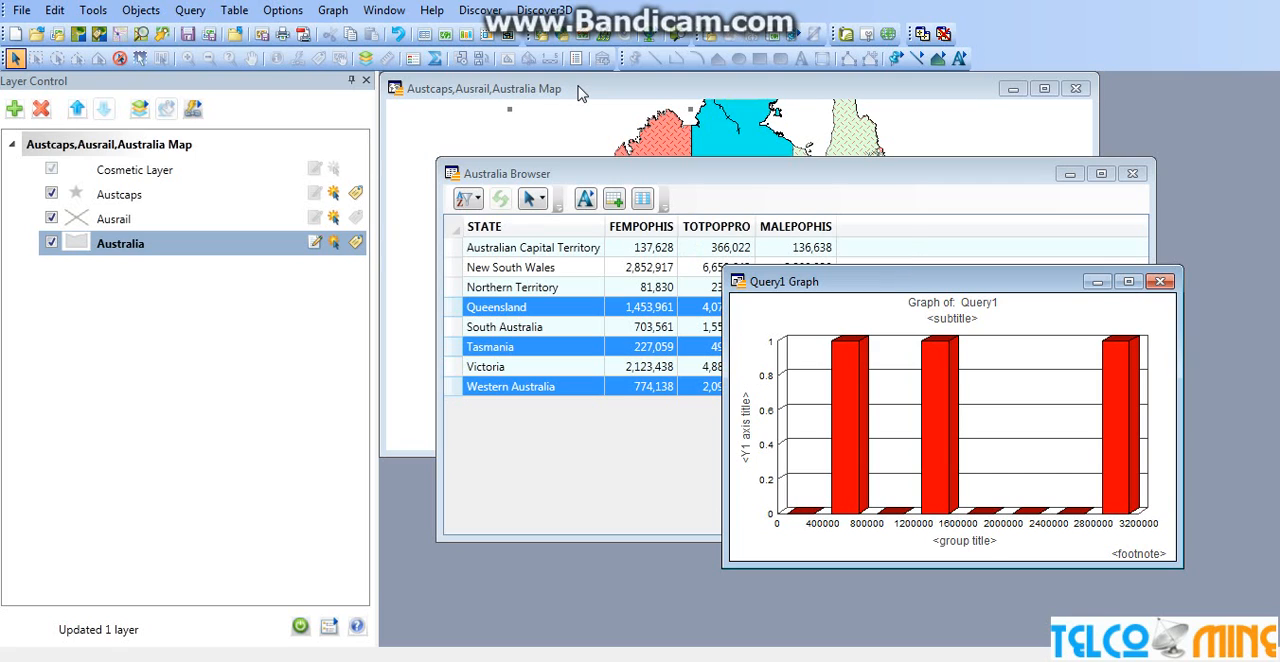
# Save the session as a workspace named Workspace in the Encom Training Working folder, under MIP and Discover Training on drive D
pyautogui.click(22, 10)
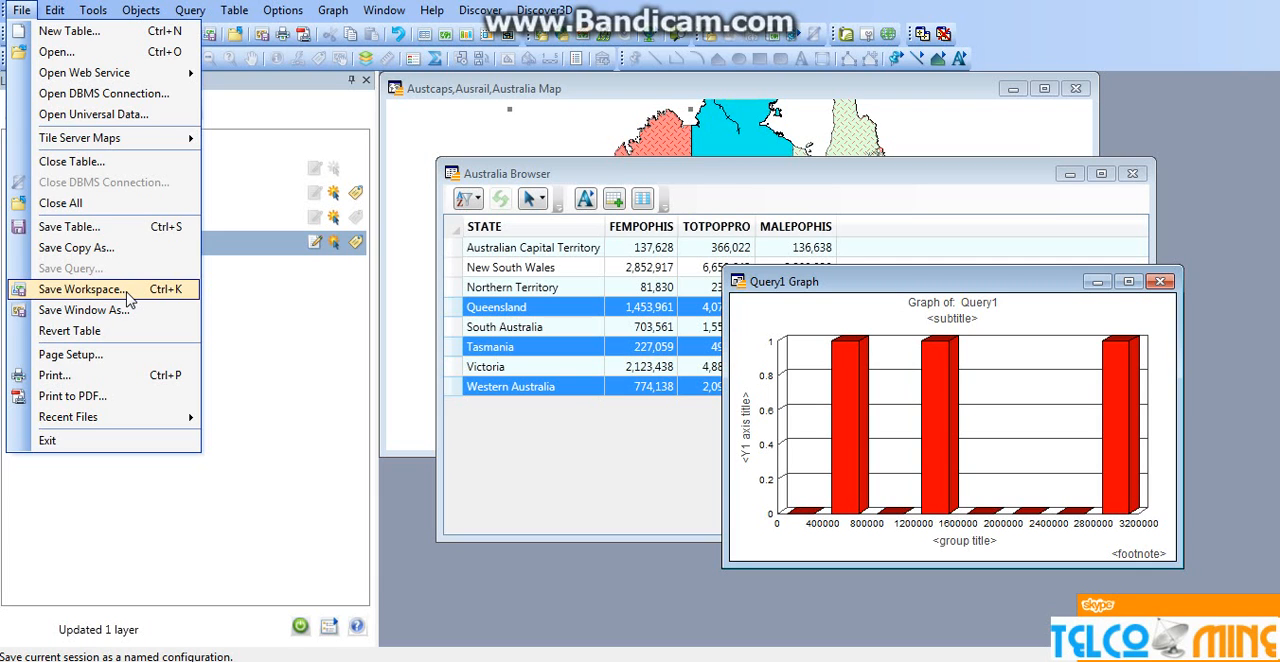
pyautogui.click(127, 293)
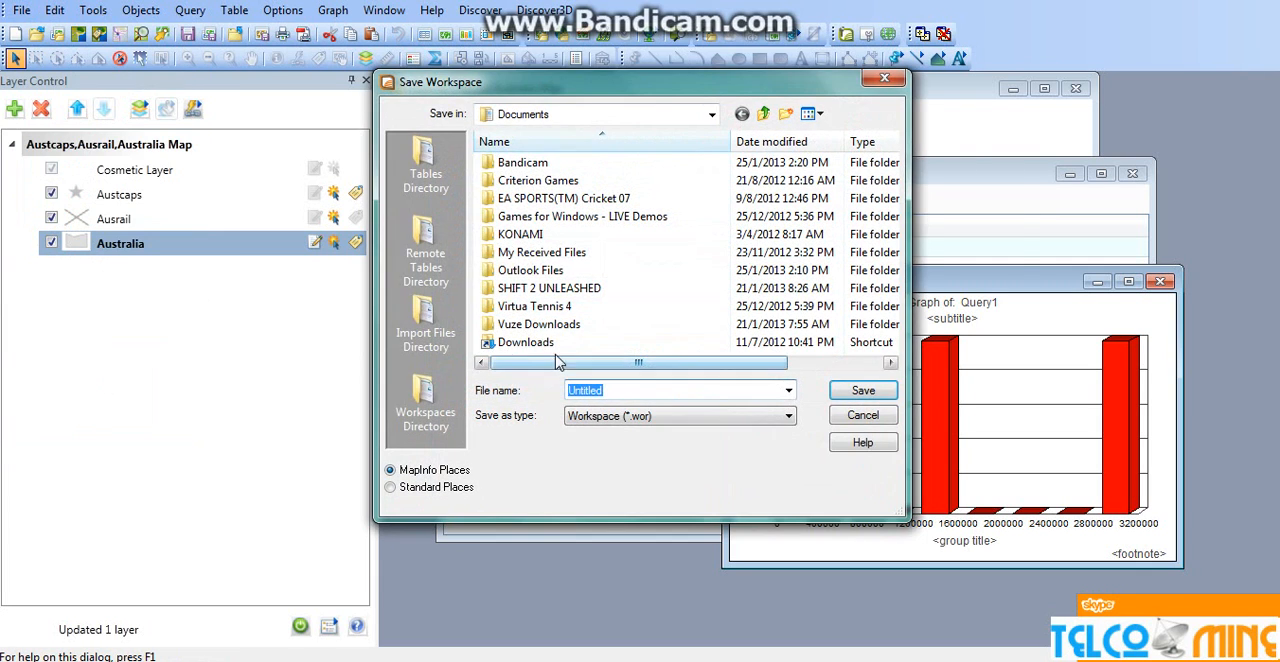
pyautogui.click(711, 114)
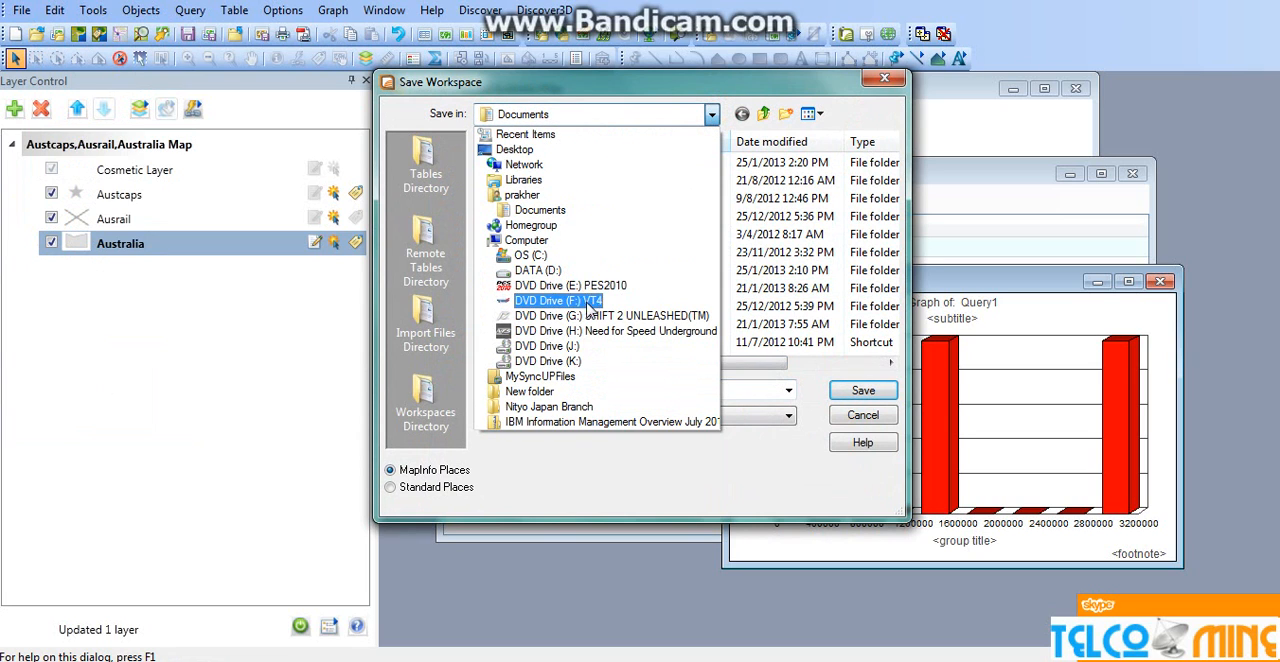
pyautogui.click(541, 270)
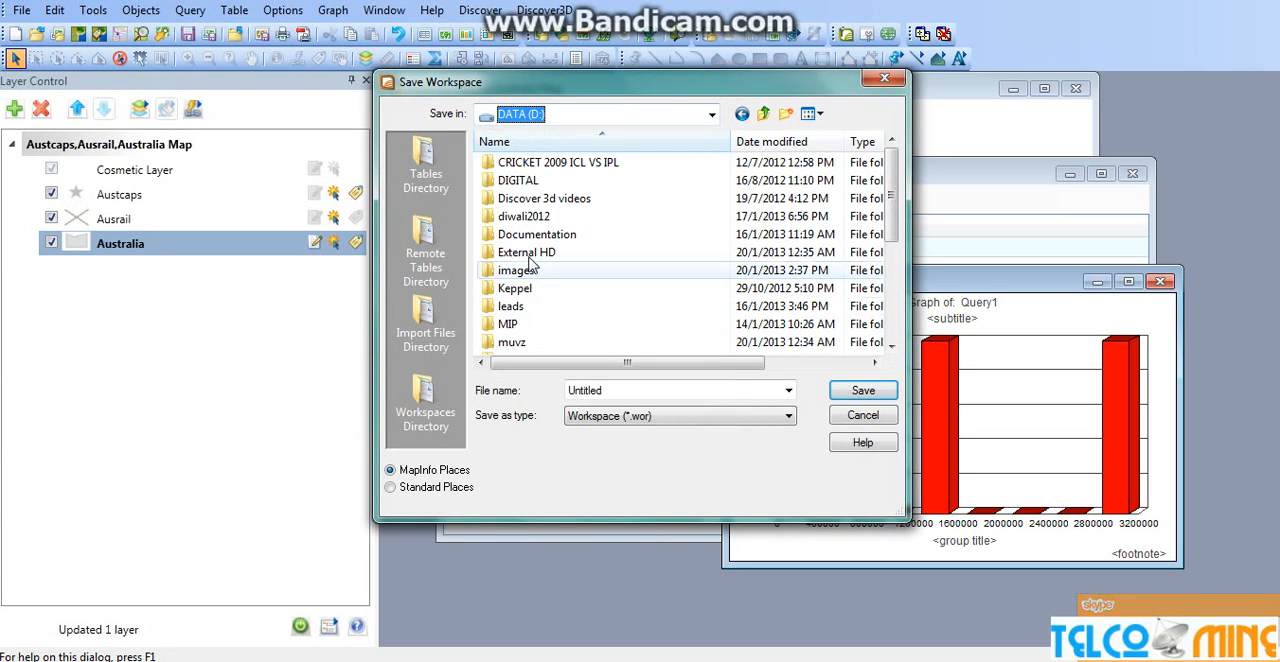
pyautogui.doubleClick(512, 324)
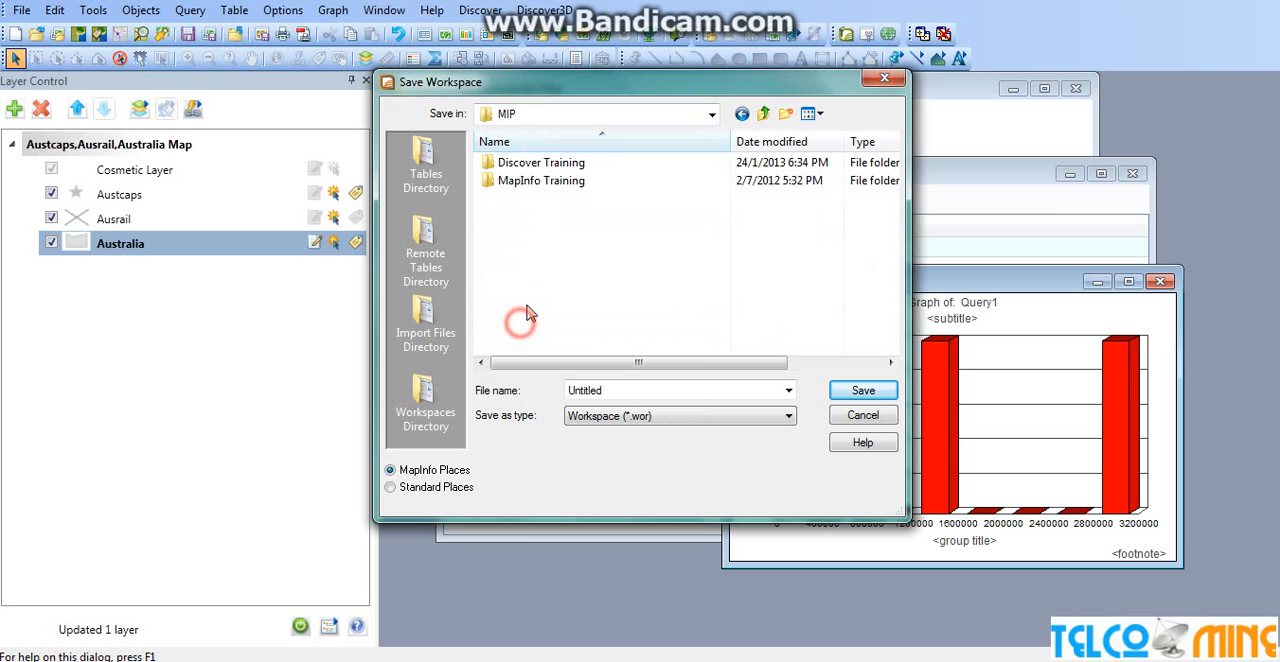
pyautogui.doubleClick(538, 168)
pyautogui.doubleClick(538, 164)
pyautogui.scroll(-2, 886, 208)
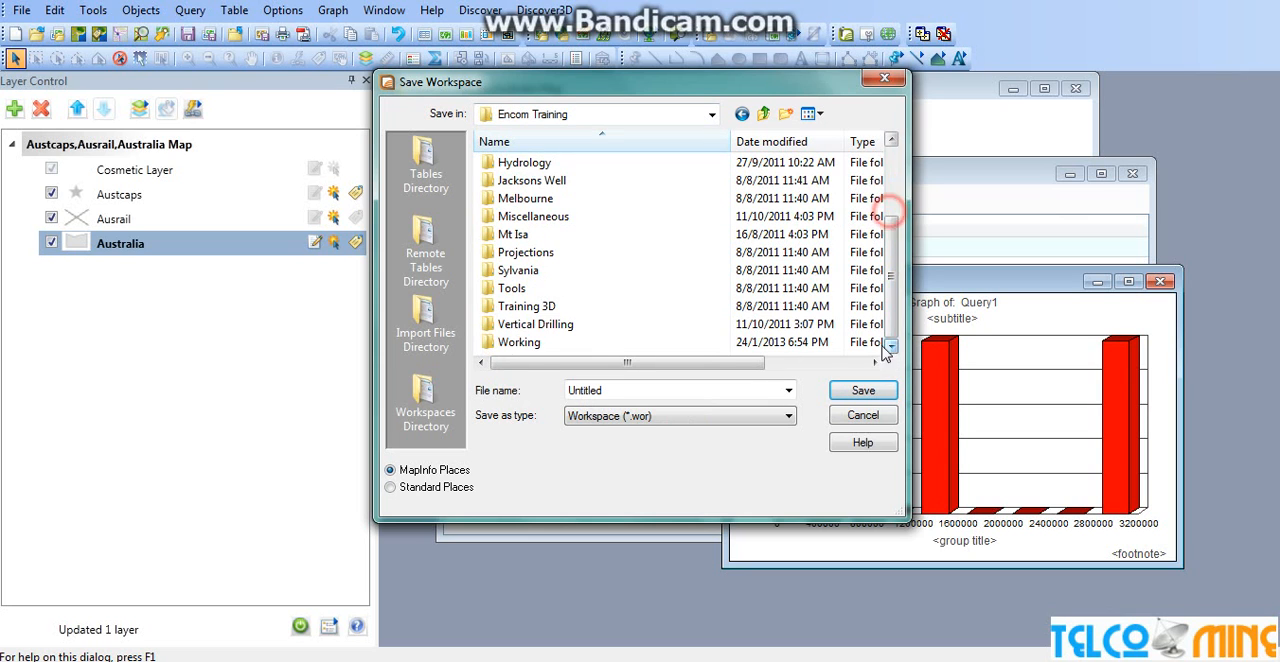
pyautogui.doubleClick(557, 343)
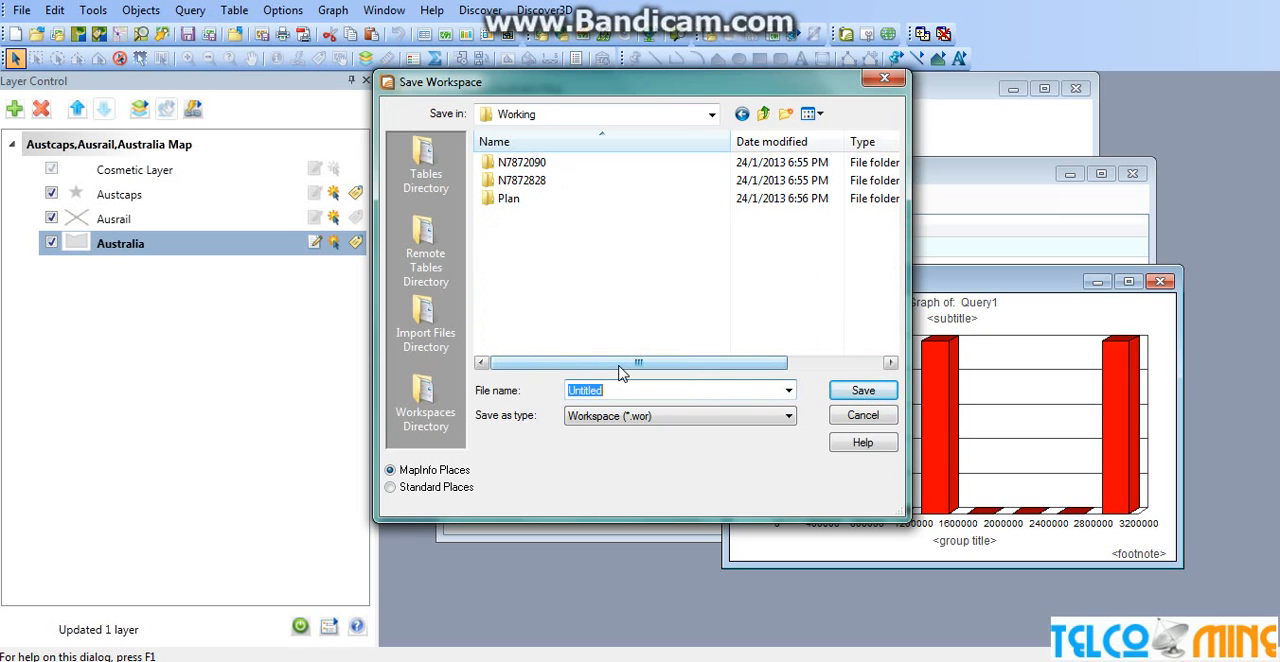
pyautogui.write('Workspace')
pyautogui.click(860, 391)
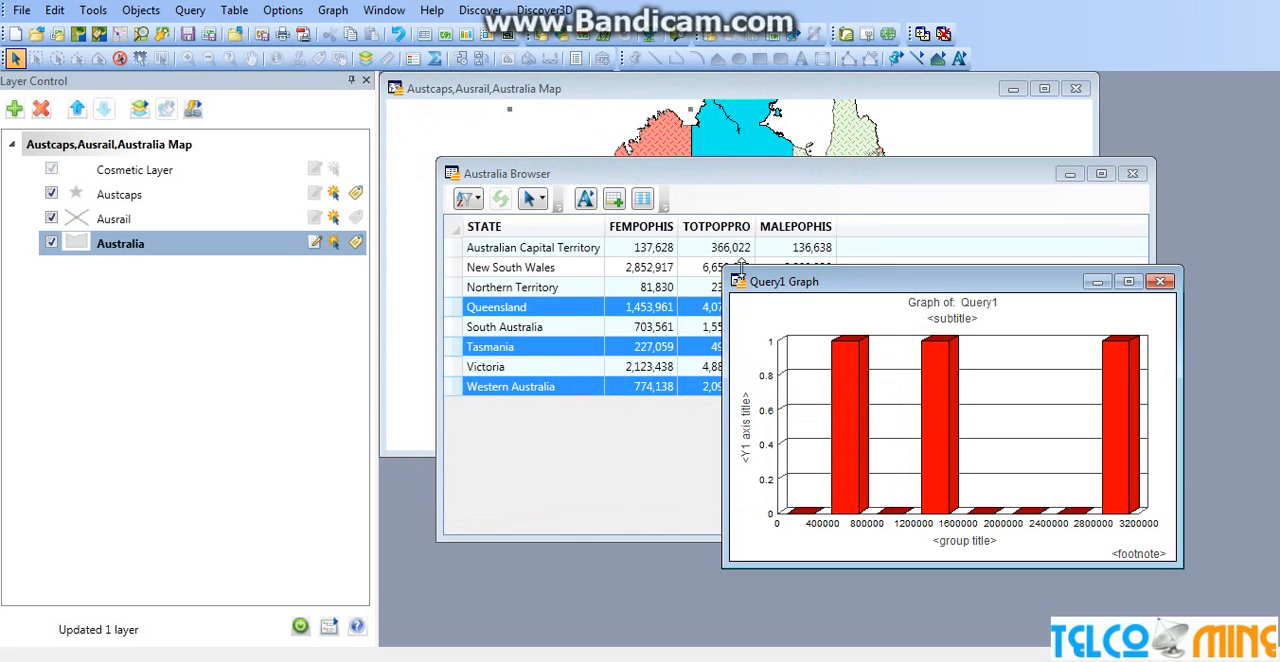
# Close all open tables and discard all unsaved table changes
pyautogui.click(21, 12)
pyautogui.click(76, 204)
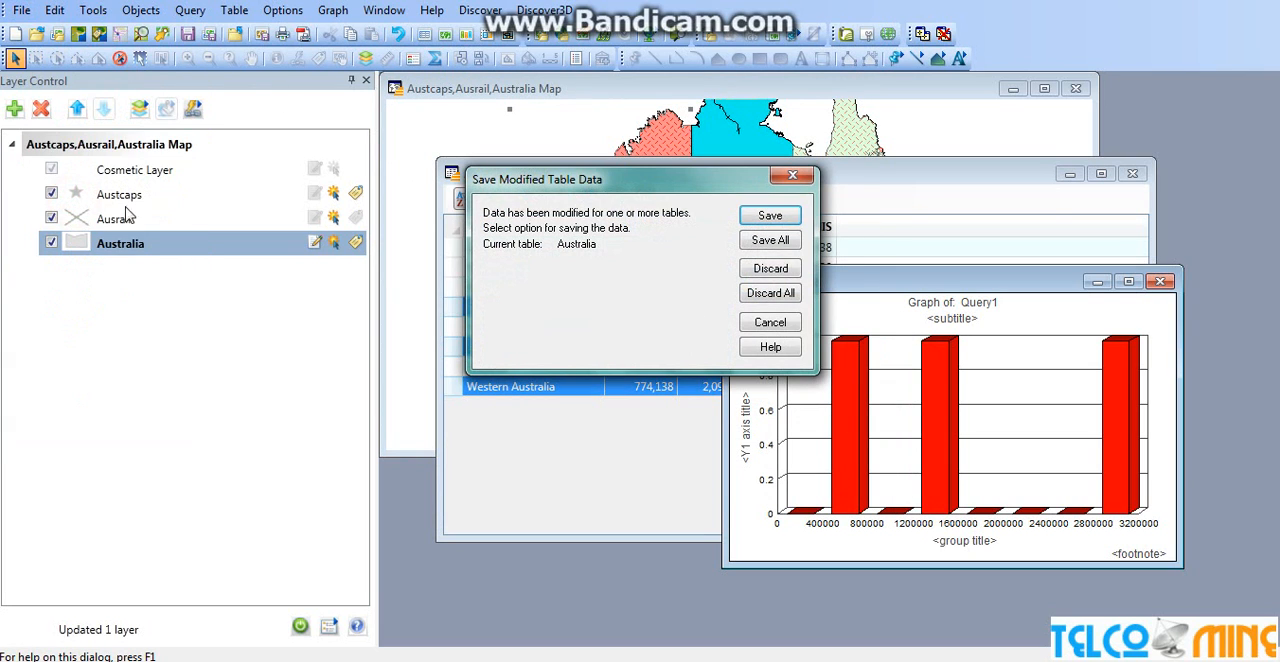
pyautogui.click(770, 292)
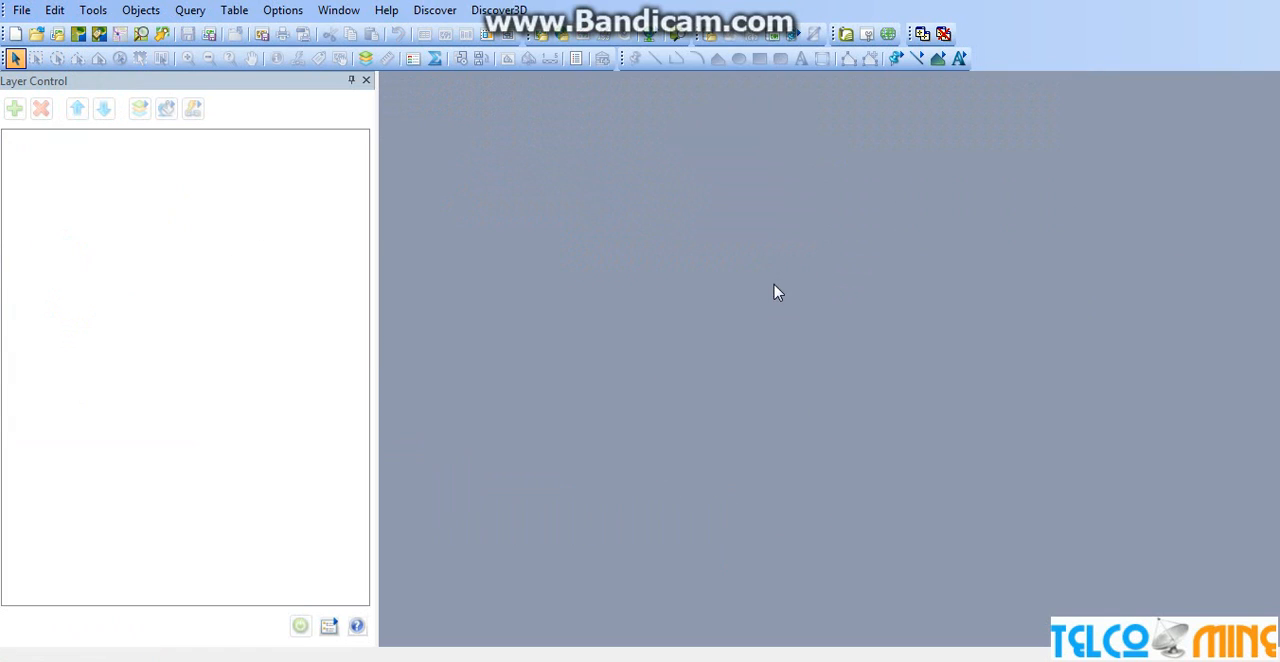
# Open the Workspace file from the Encom Training Working folder and move the Australia browser lower to uncover more of the northern map
pyautogui.click(21, 12)
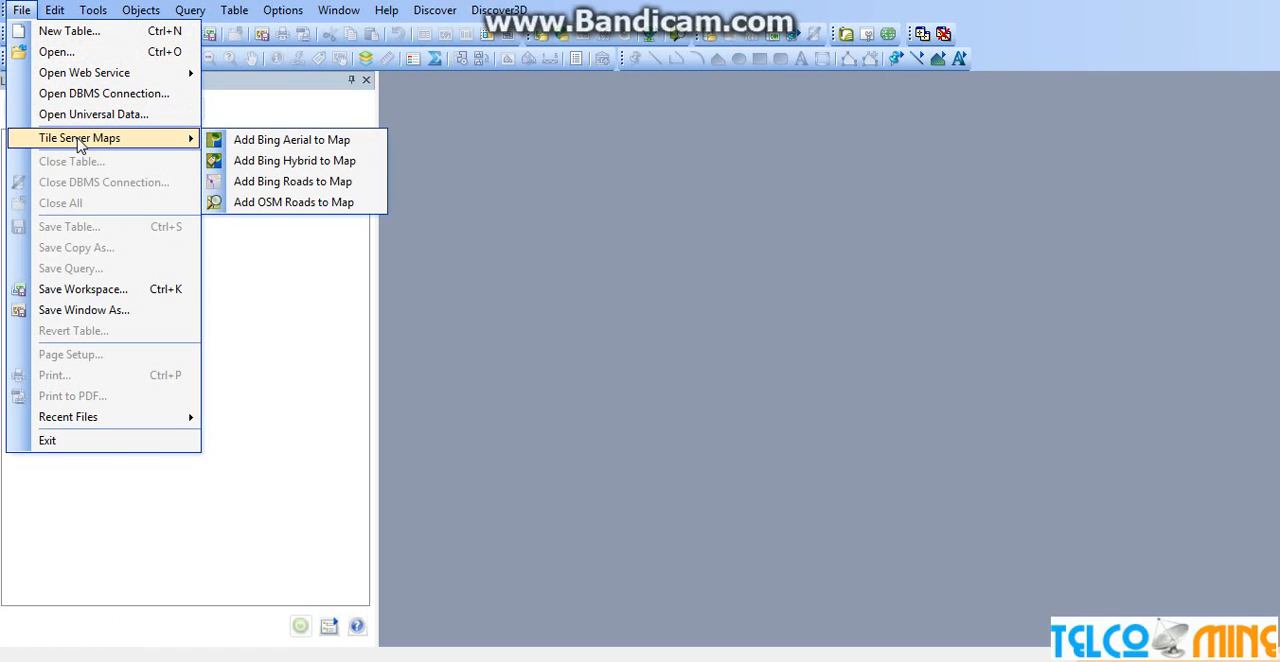
pyautogui.click(73, 55)
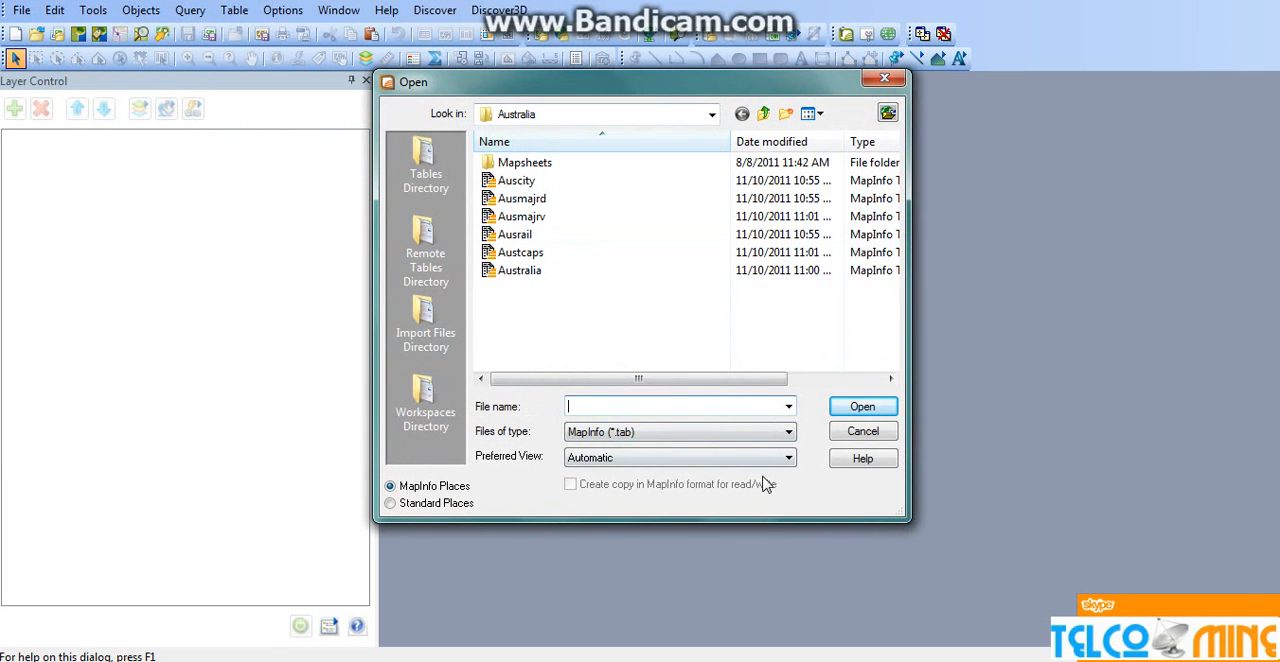
pyautogui.click(770, 432)
pyautogui.click(773, 462)
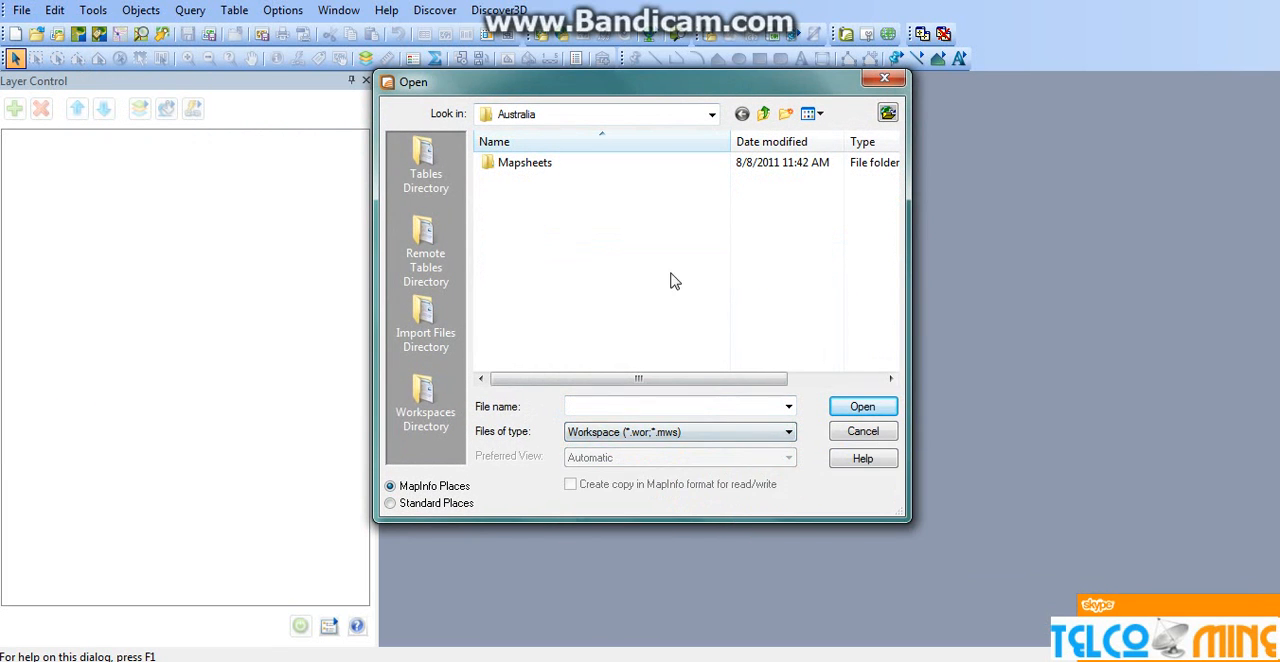
pyautogui.click(762, 115)
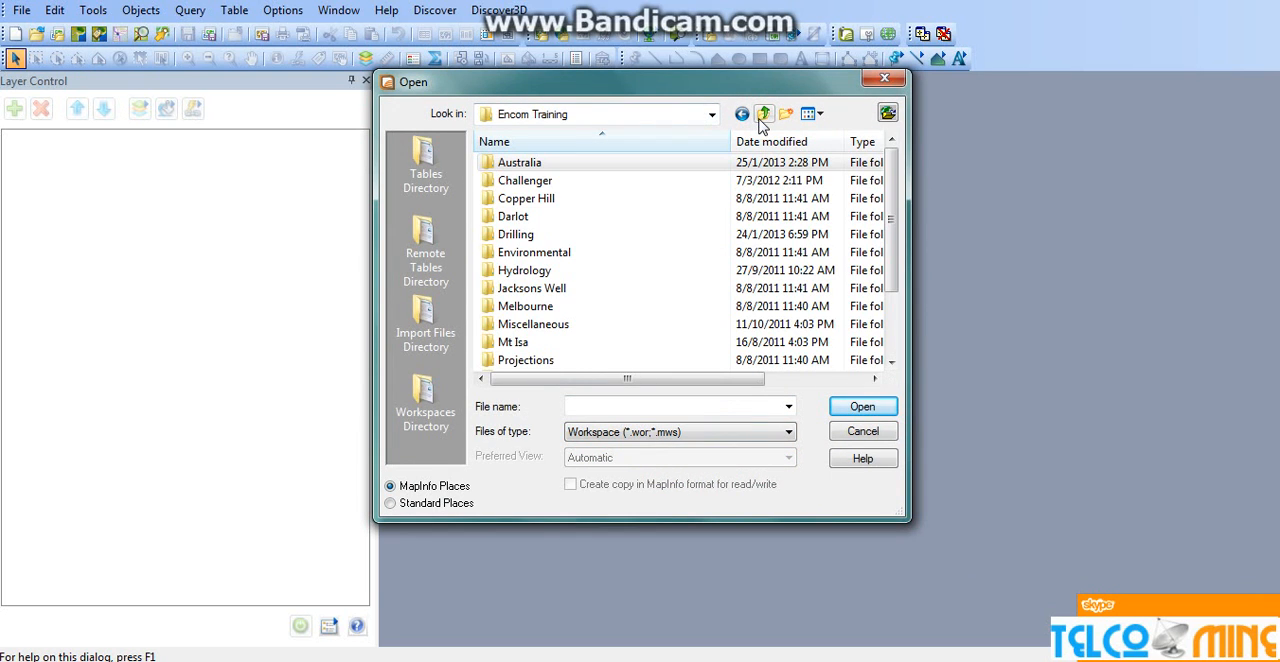
pyautogui.moveTo(890, 218); pyautogui.dragTo(890, 281)
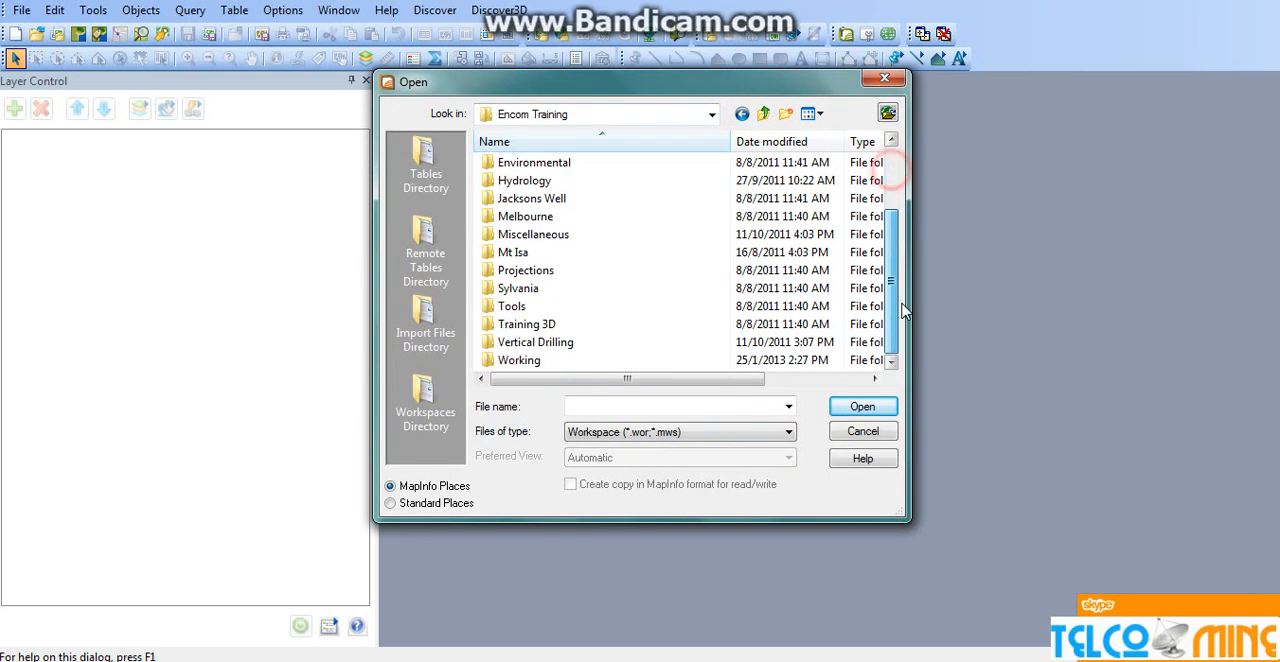
pyautogui.click(520, 360)
pyautogui.doubleClick(541, 360)
pyautogui.click(526, 223)
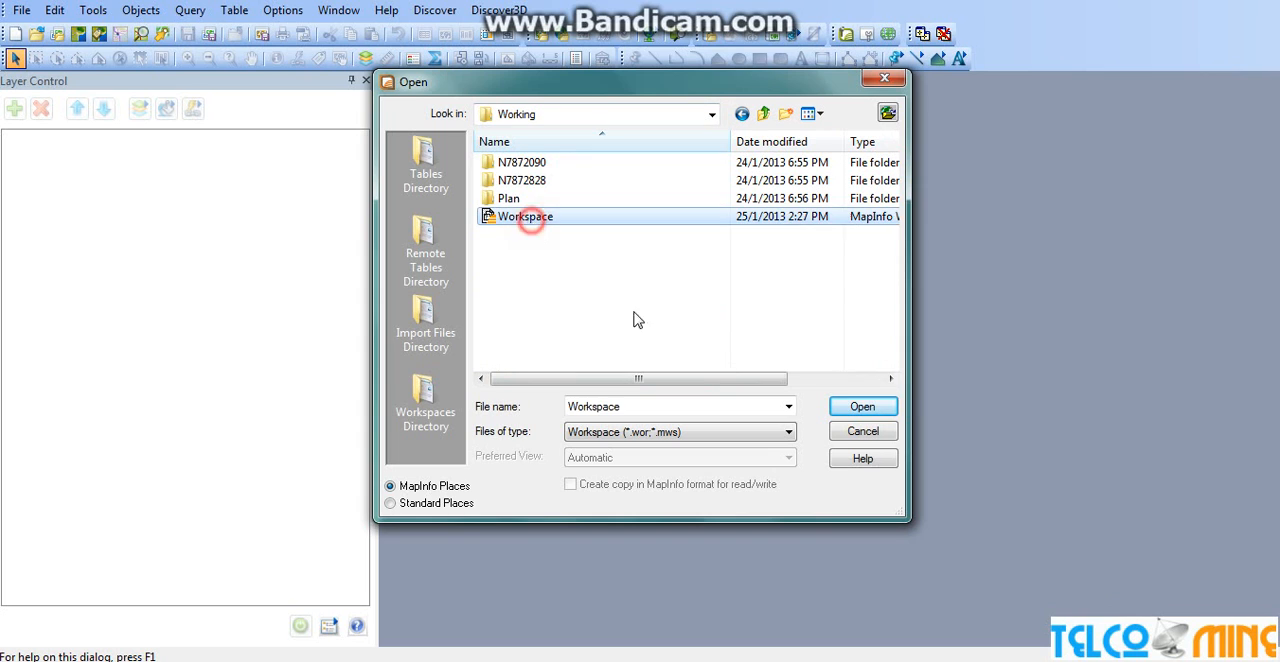
pyautogui.click(864, 408)
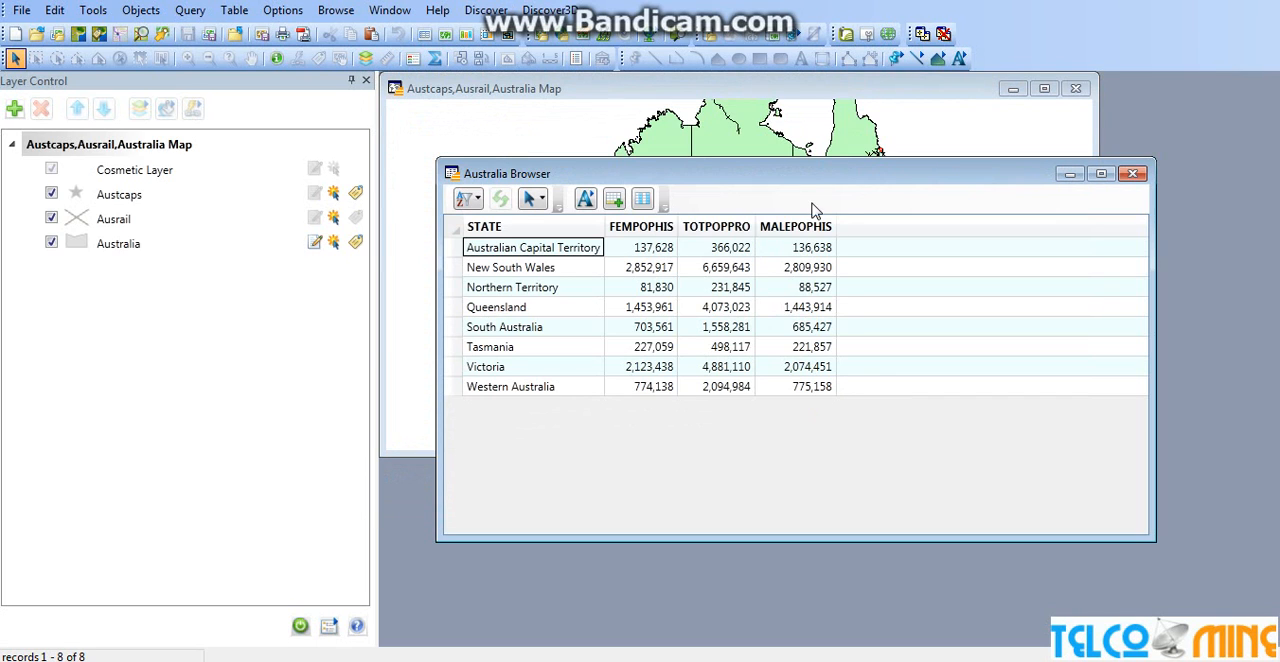
pyautogui.moveTo(809, 178); pyautogui.dragTo(731, 230)
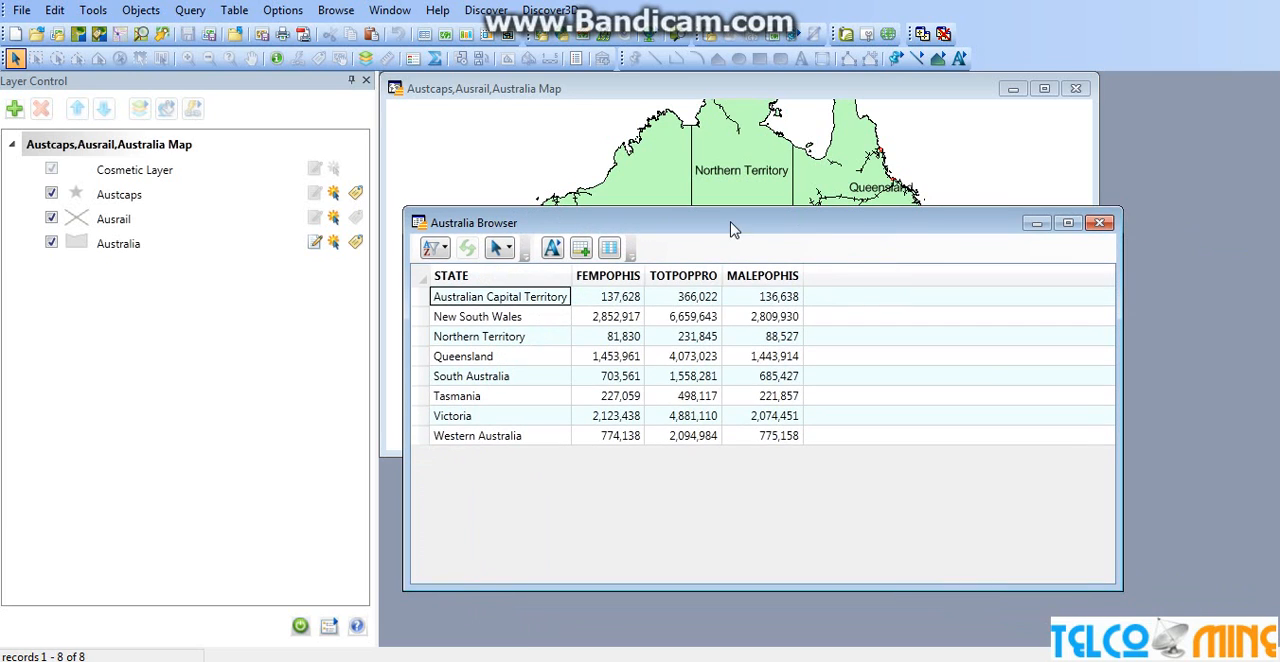